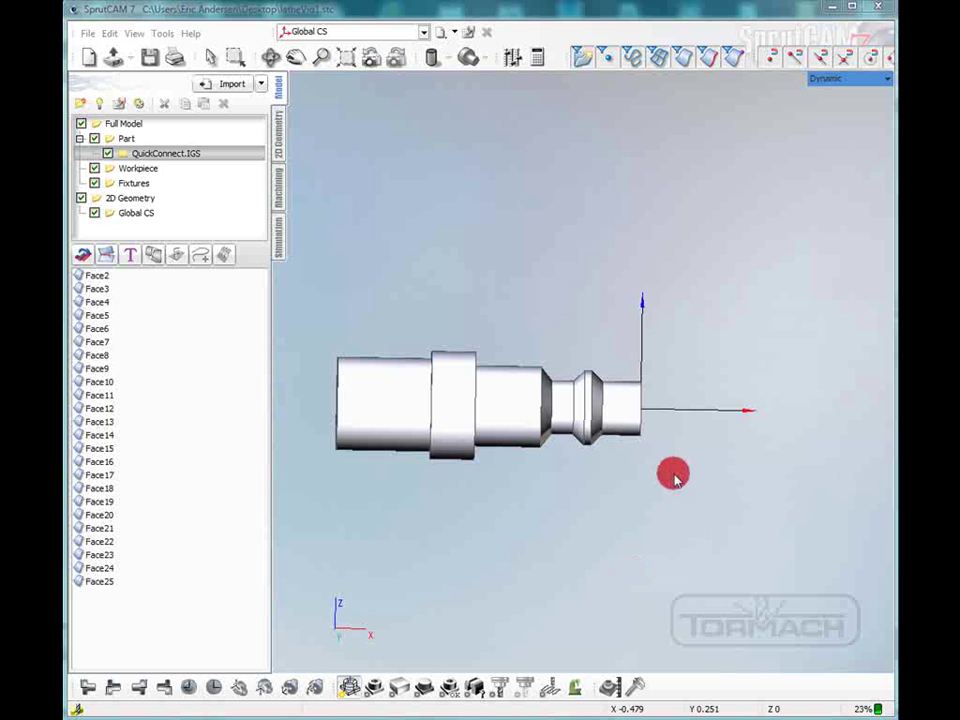
pyautogui.moveTo(600, 486); pyautogui.dragTo(607, 481, button='right')
pyautogui.click(620, 403)
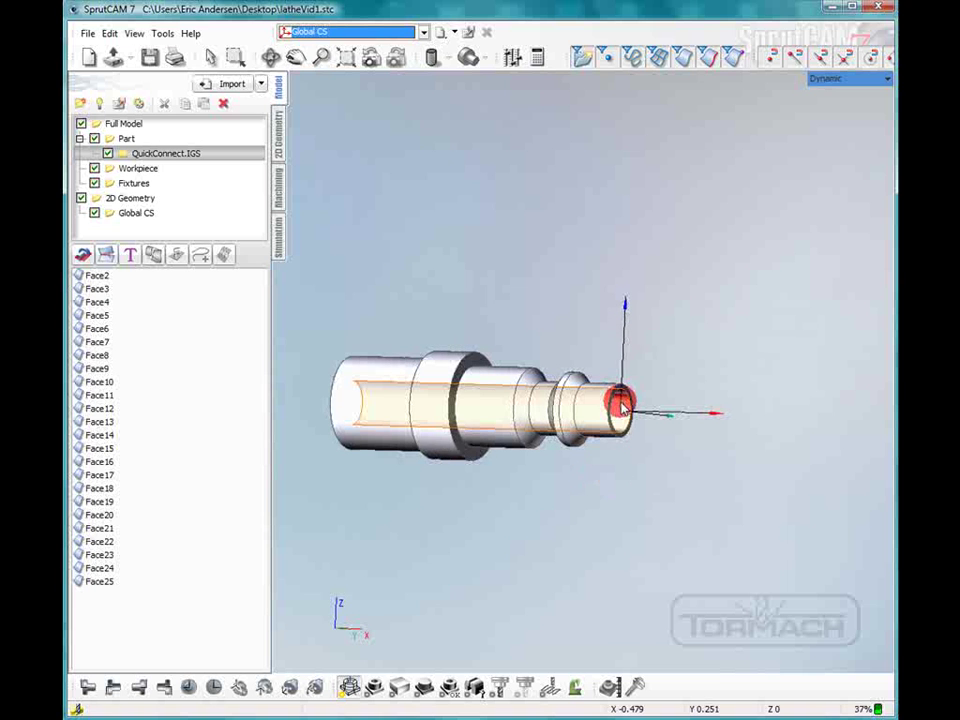
pyautogui.click(563, 388)
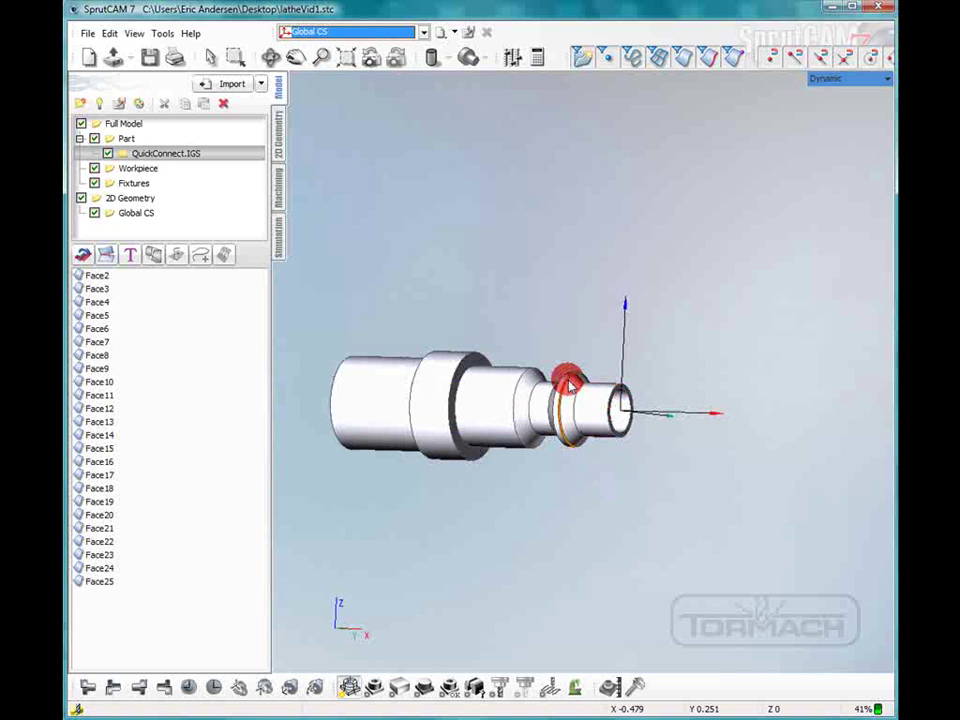
pyautogui.click(538, 478)
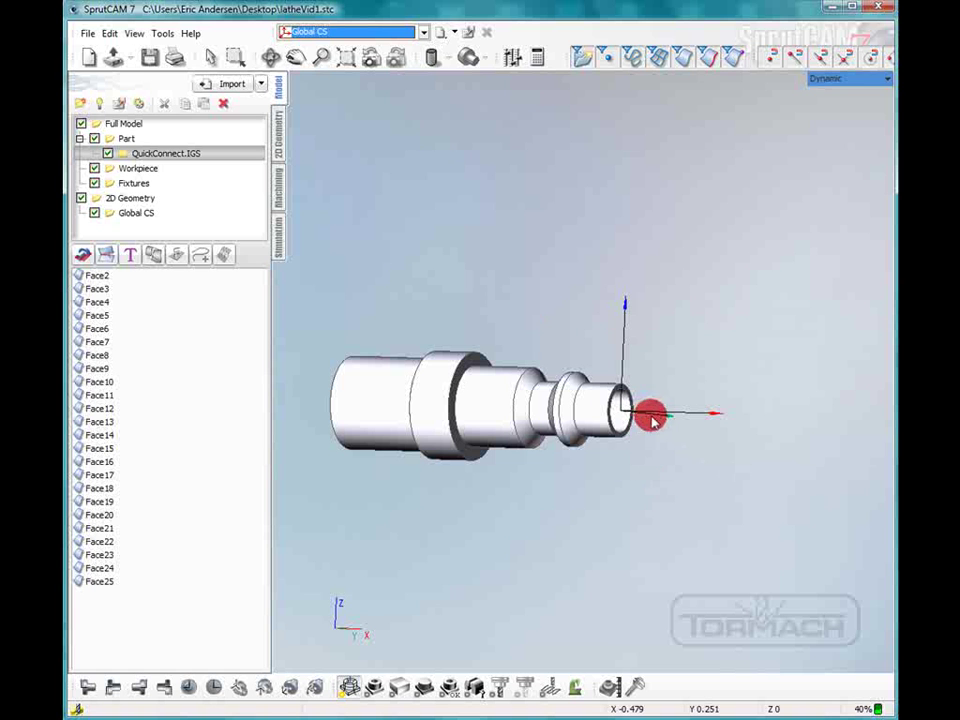
# - Select all faces of the QuickConnect part and sew them together using the default sew tolerance
pyautogui.moveTo(643, 439)
pyautogui.mouseDown()
pyautogui.moveTo(675, 514)
pyautogui.moveTo(666, 557)
pyautogui.moveTo(638, 570)
pyautogui.moveTo(626, 540)
pyautogui.moveTo(645, 538)
pyautogui.moveTo(630, 514)
pyautogui.moveTo(636, 531)
pyautogui.moveTo(615, 538)
pyautogui.moveTo(604, 516)
pyautogui.mouseUp()
pyautogui.moveTo(326, 259); pyautogui.dragTo(694, 508)
pyautogui.click(97, 257)
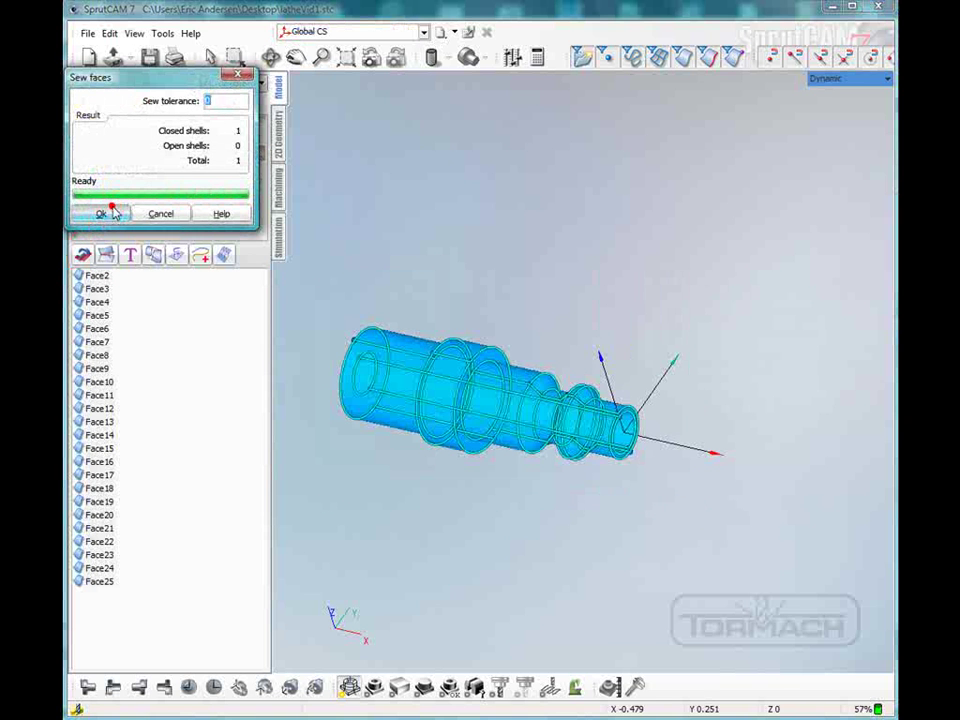
pyautogui.click(101, 213)
pyautogui.moveTo(495, 287); pyautogui.dragTo(524, 248, button='right')
pyautogui.moveTo(524, 248)
pyautogui.mouseDown()
pyautogui.moveTo(514, 244)
pyautogui.moveTo(525, 265)
pyautogui.mouseUp()
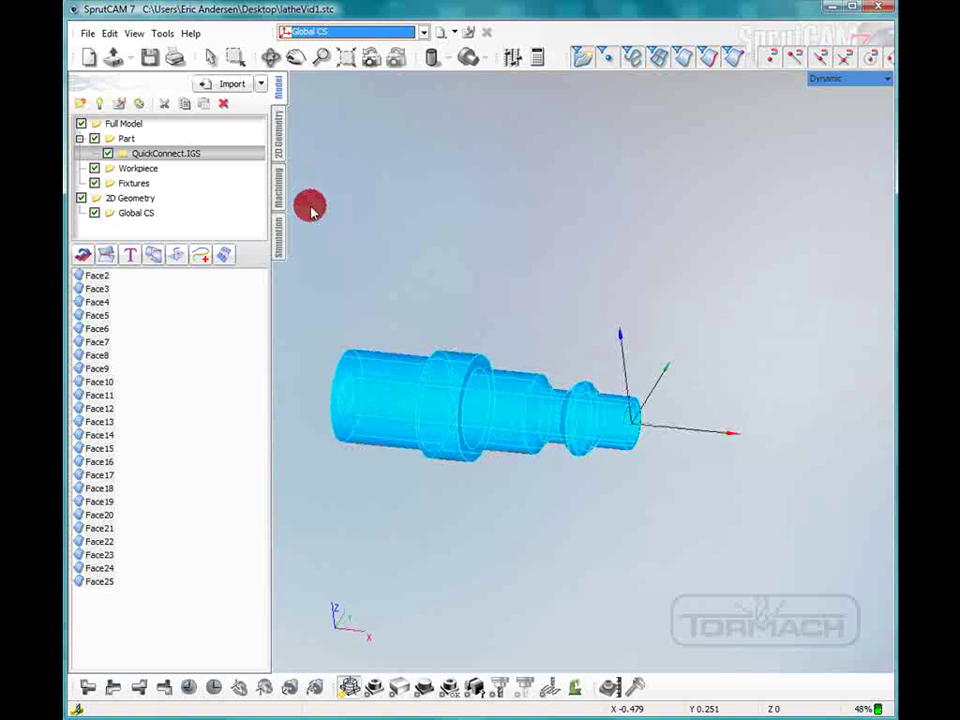
# - Define the Lathe XY machining workpiece as a cylinder around the part along the X axis, centred on the box
pyautogui.click(279, 196)
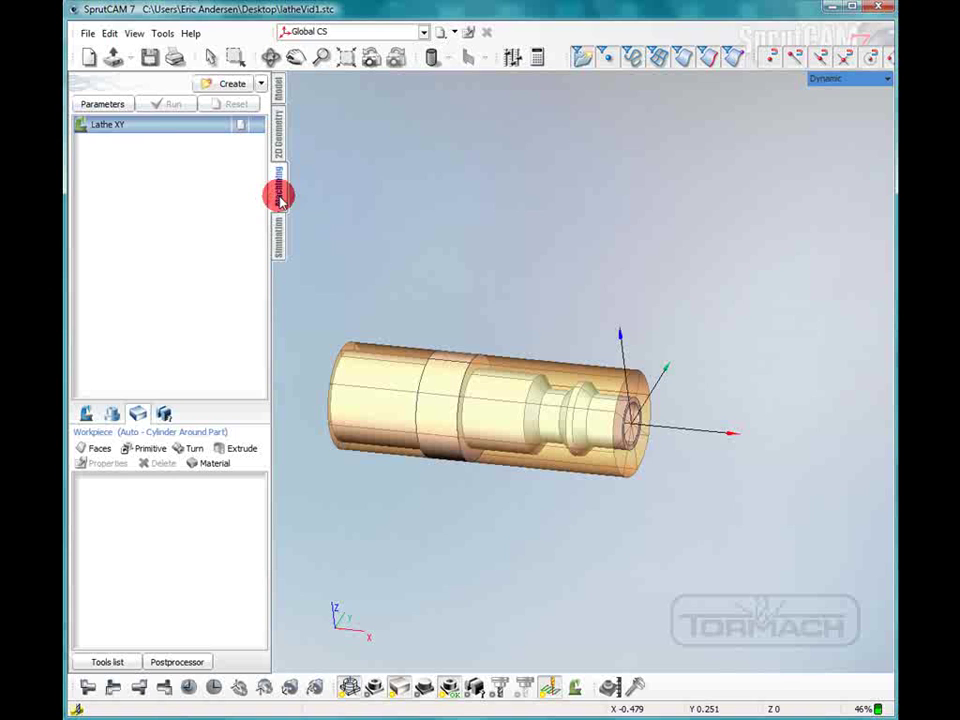
pyautogui.click(110, 127)
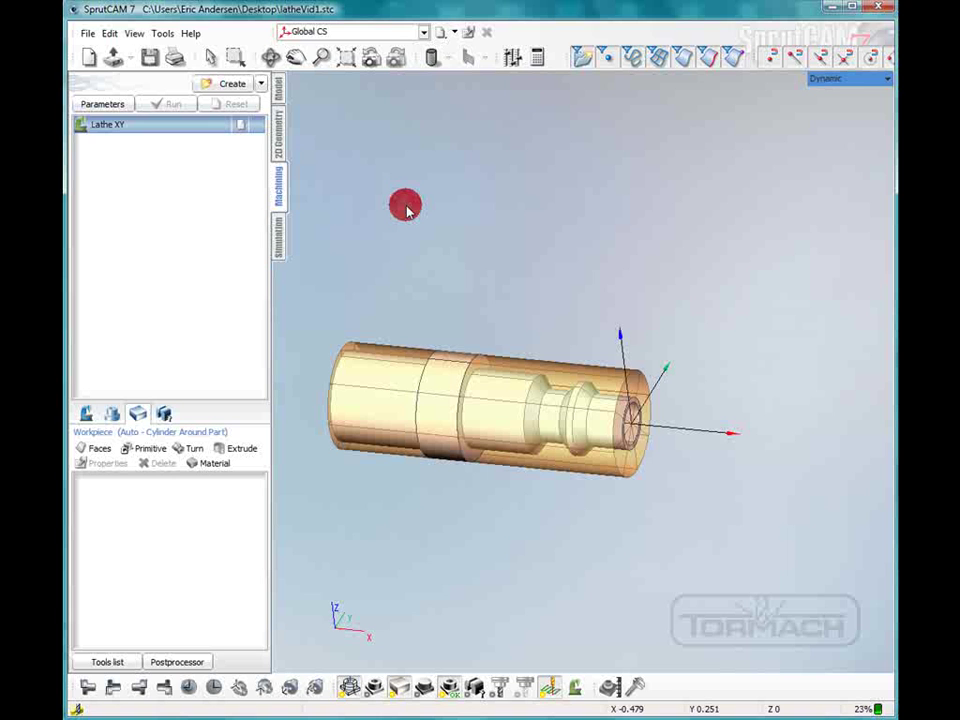
pyautogui.click(141, 450)
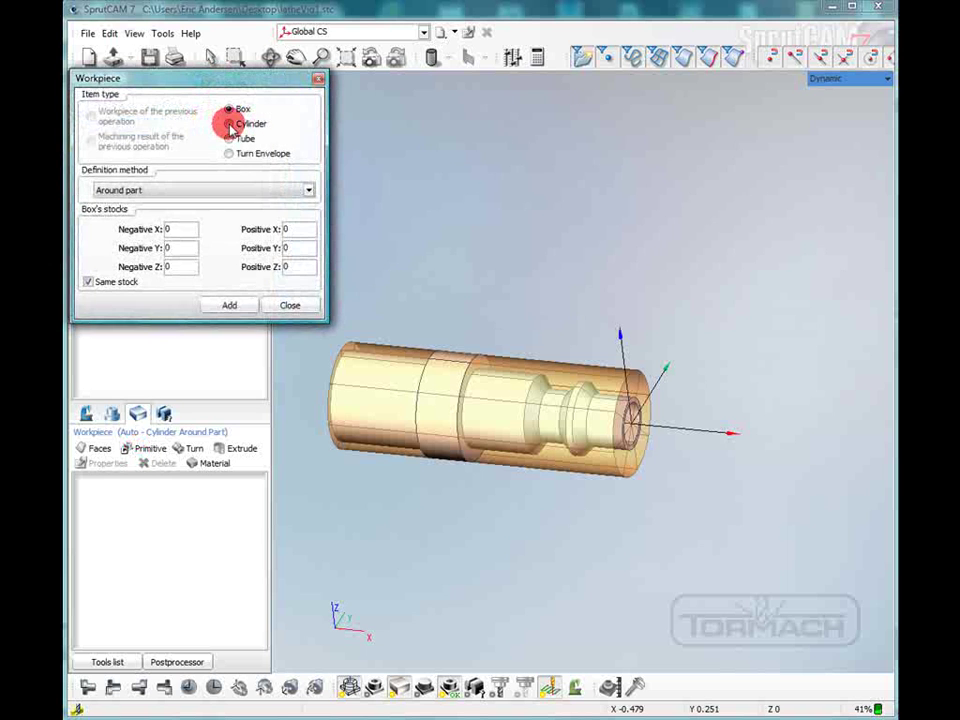
pyautogui.click(229, 124)
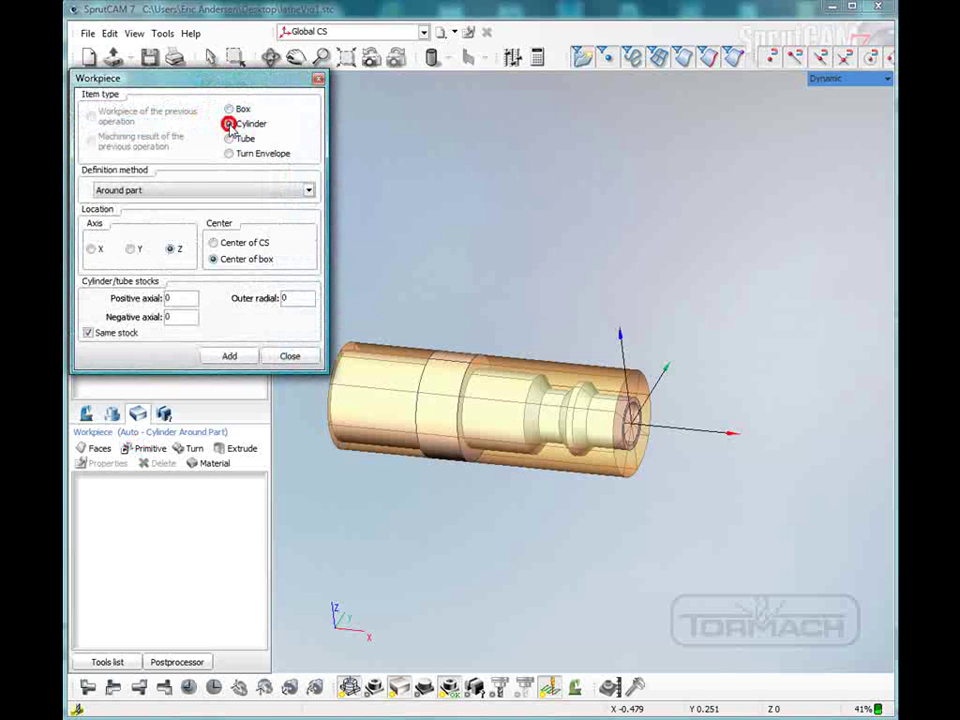
pyautogui.click(90, 250)
pyautogui.click(215, 356)
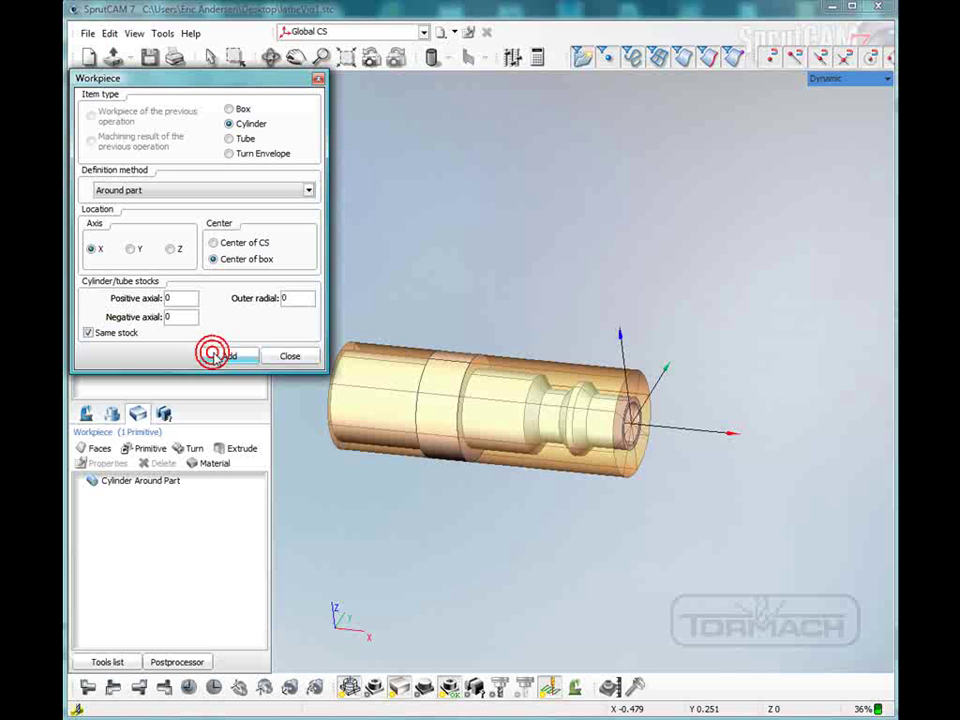
pyautogui.click(289, 356)
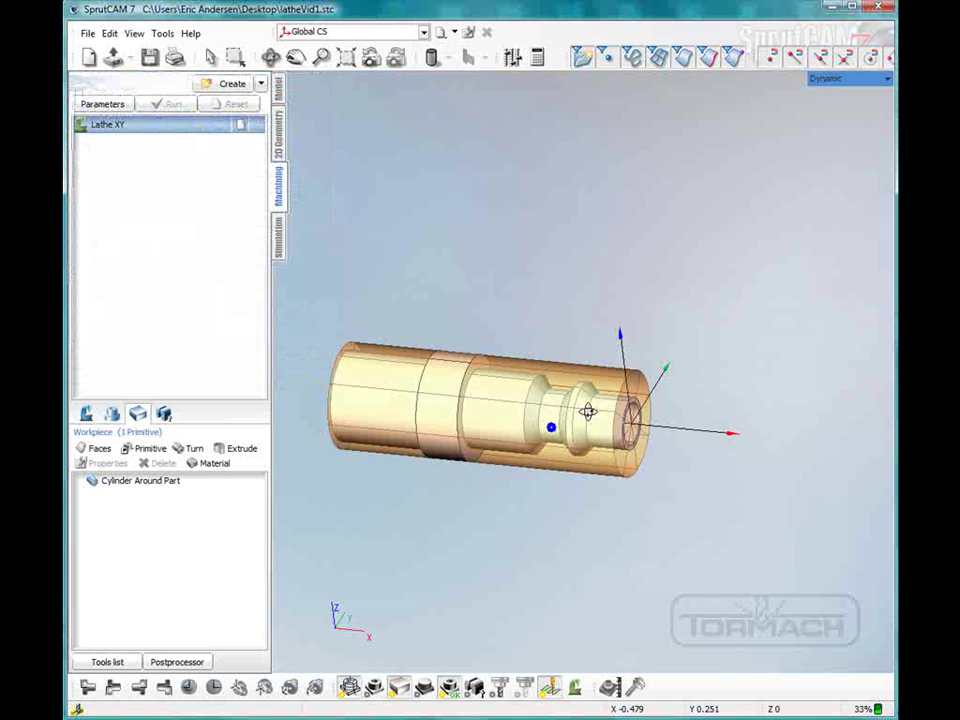
# - Set the cylinder workpiece's positive axial stock to .03 to leave material on the part's front face
pyautogui.moveTo(589, 409); pyautogui.dragTo(634, 394)
pyautogui.click(127, 480)
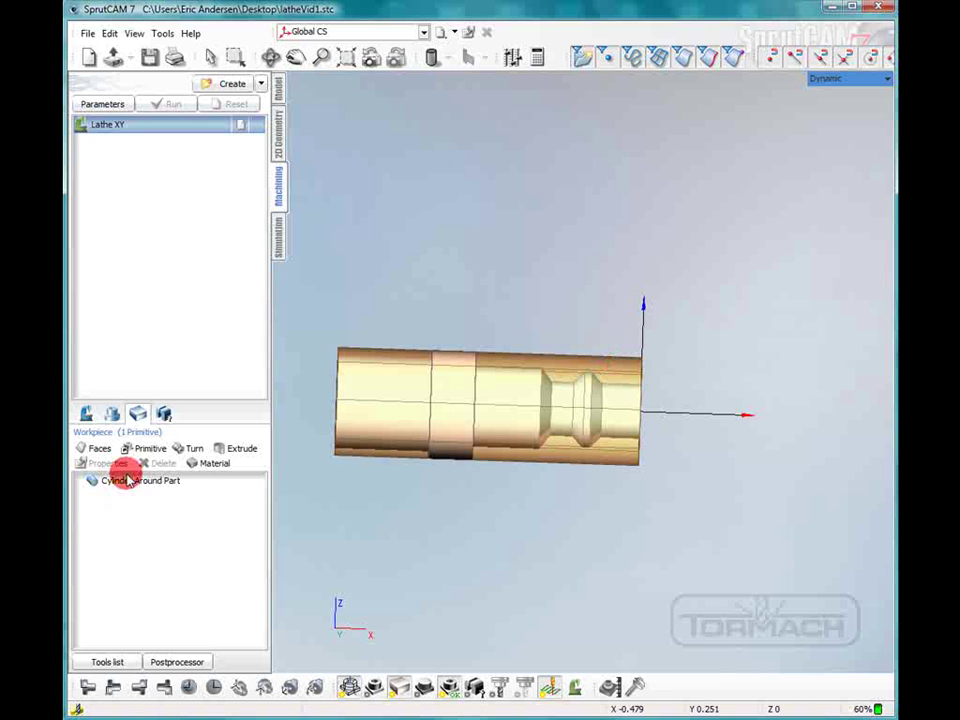
pyautogui.doubleClick(127, 481)
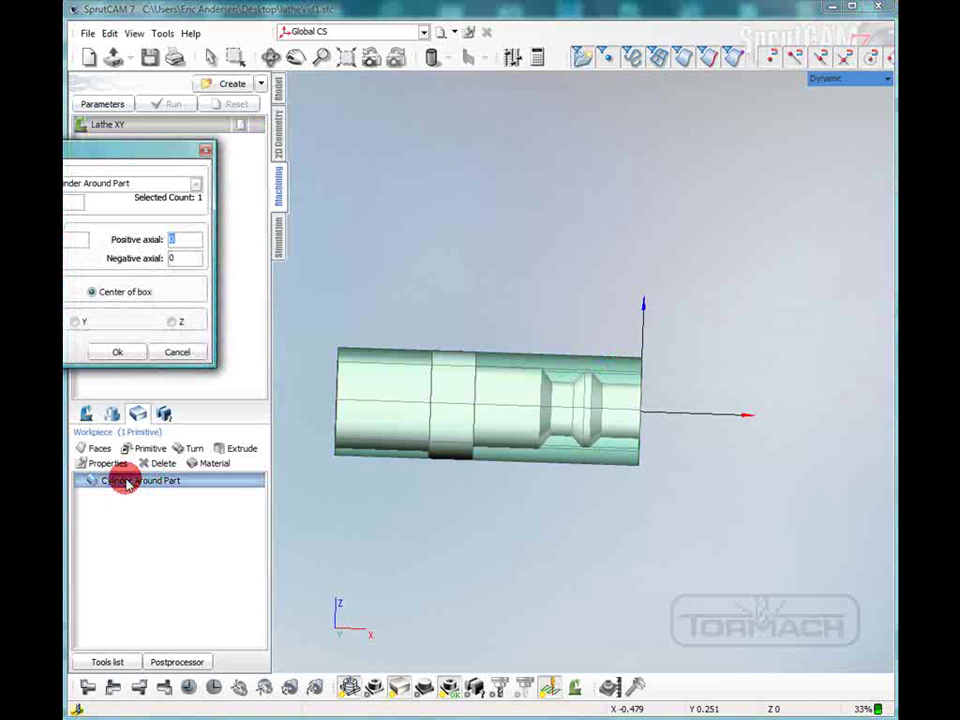
pyautogui.click(177, 239)
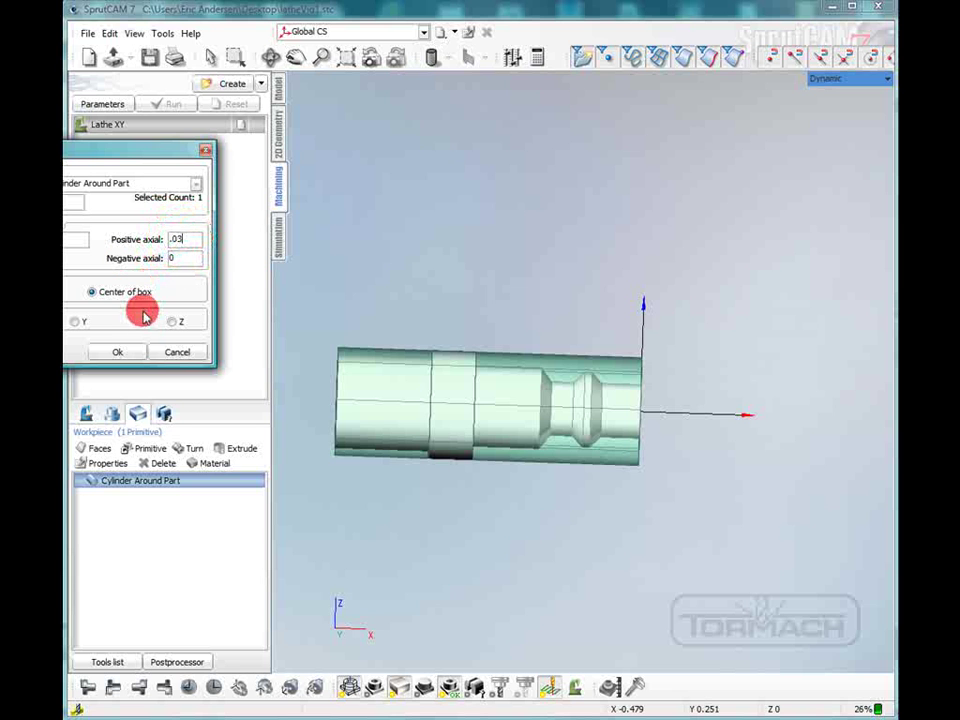
pyautogui.click(131, 355)
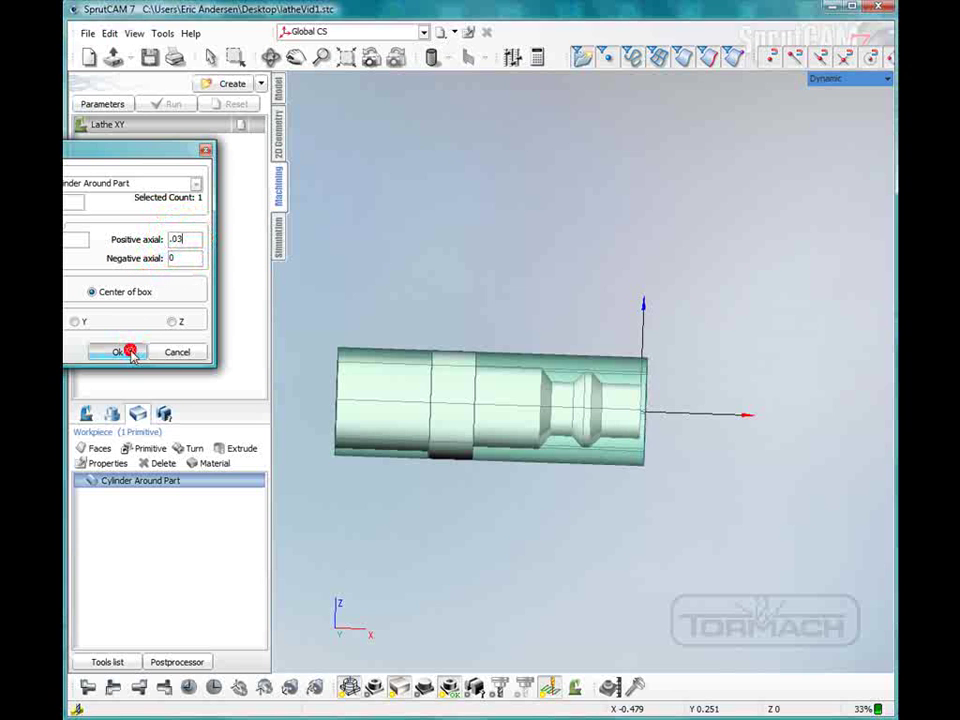
pyautogui.moveTo(354, 422); pyautogui.dragTo(349, 431)
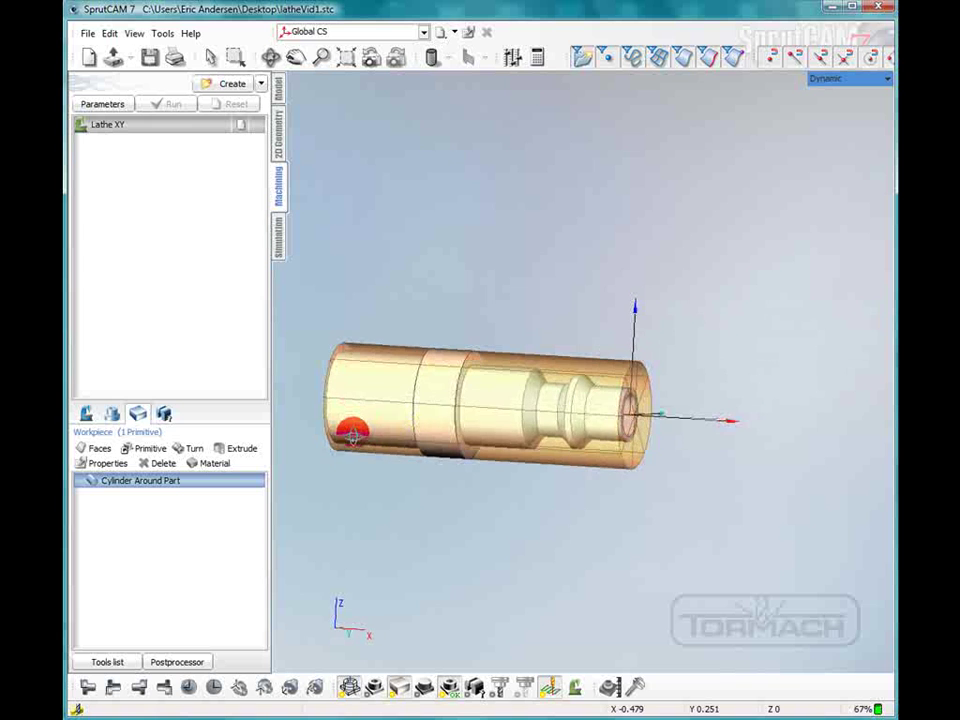
pyautogui.click(302, 291)
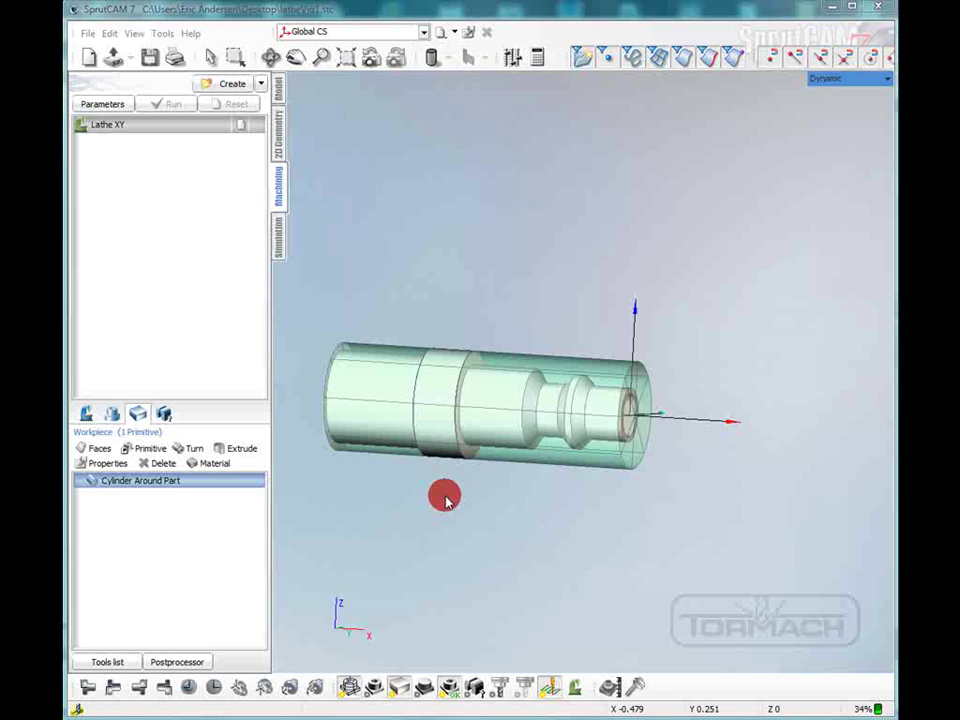
# - Create a Lathe Facing roughing operation under Lathe XY
pyautogui.click(261, 83)
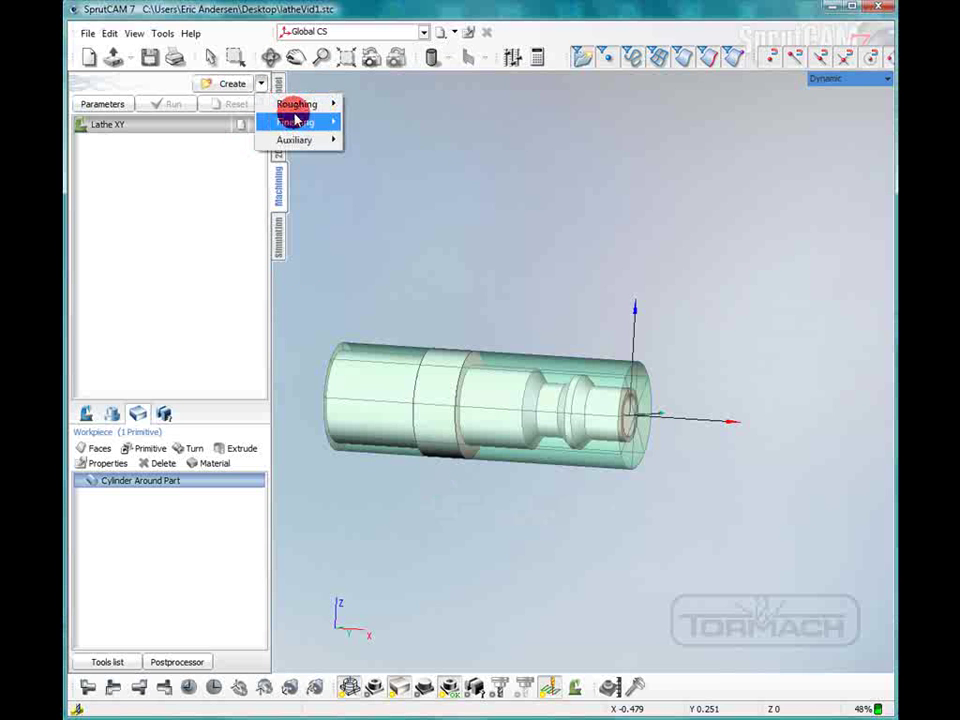
pyautogui.moveTo(297, 106)
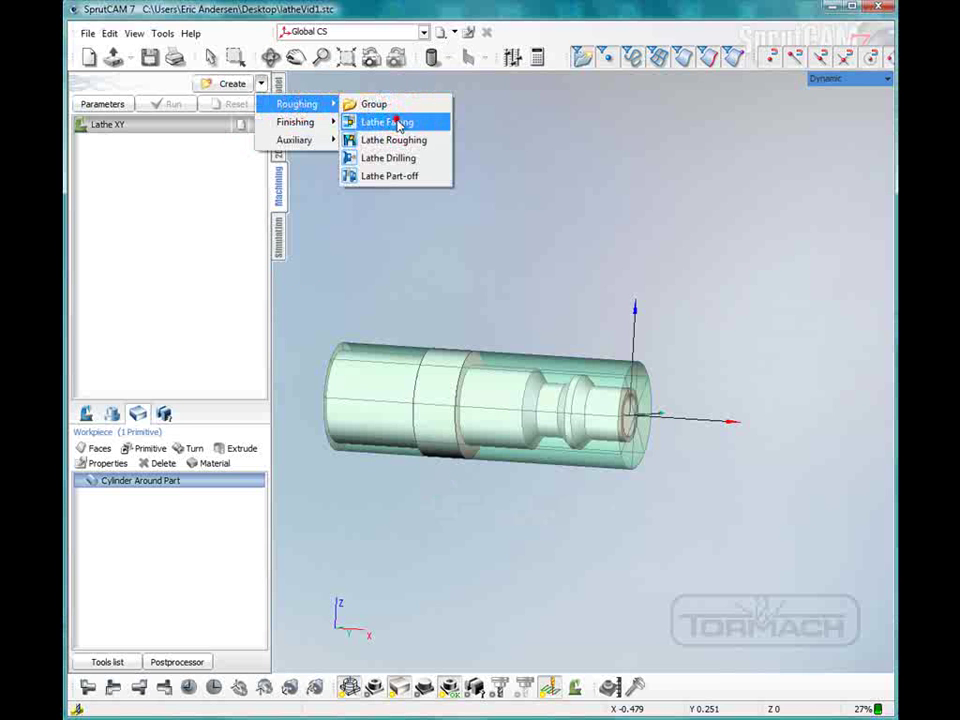
pyautogui.click(397, 122)
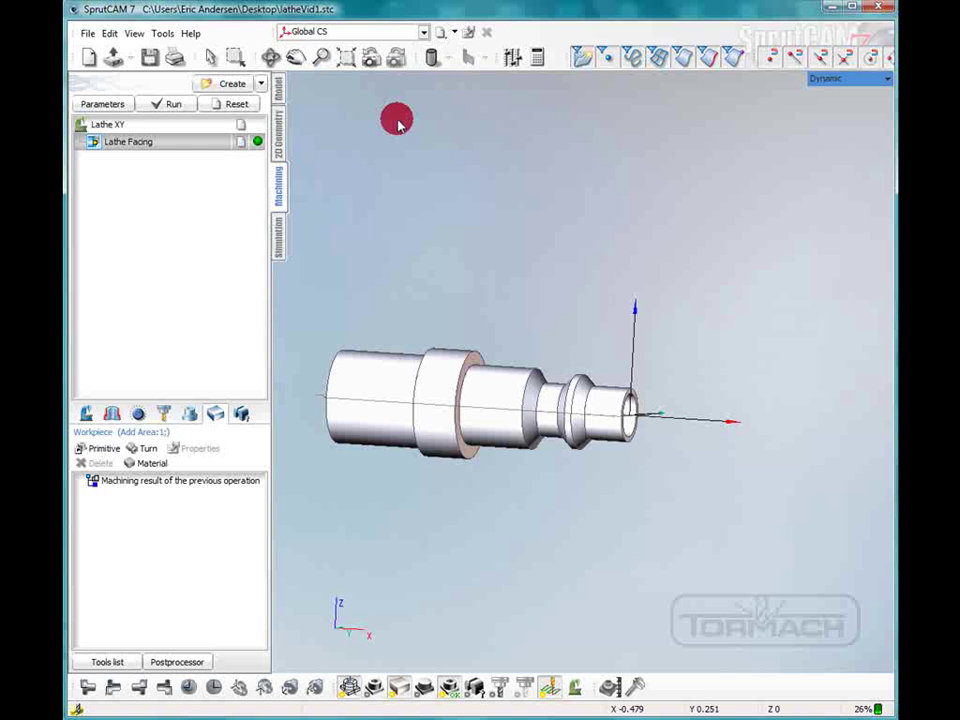
# - Open the Lathe Facing operation's parameters and name its tool tool1
pyautogui.doubleClick(141, 146)
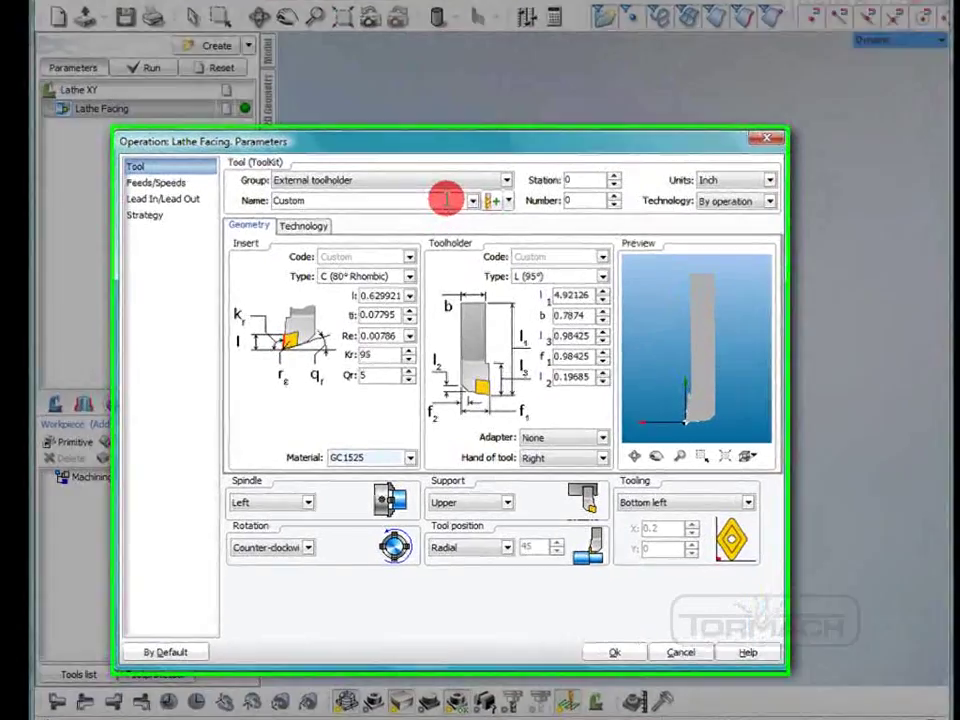
pyautogui.doubleClick(436, 228)
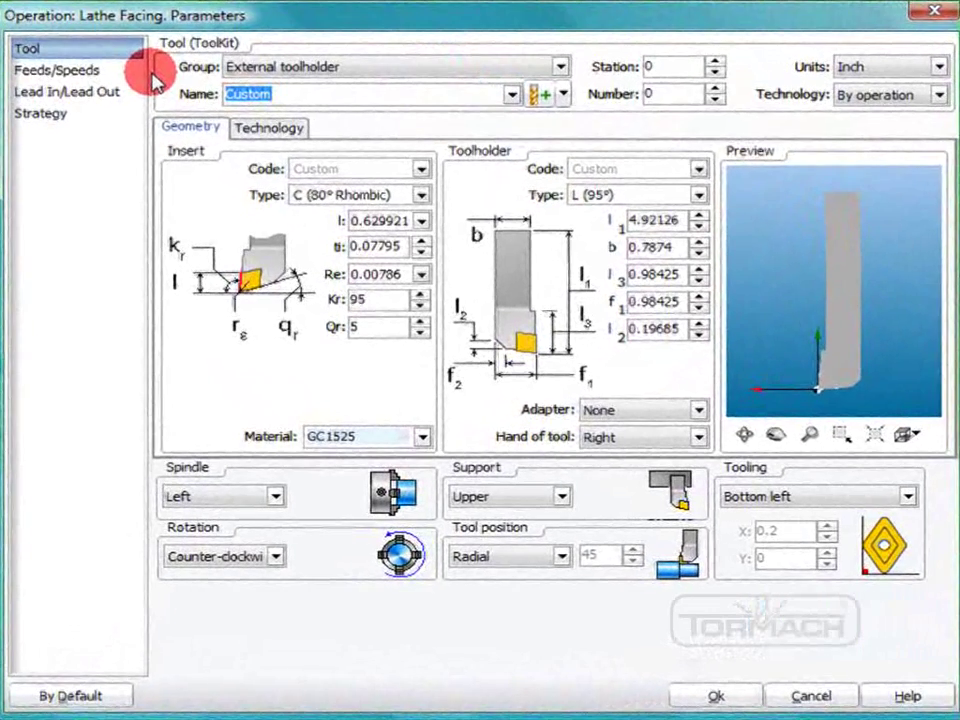
pyautogui.write('tool1')
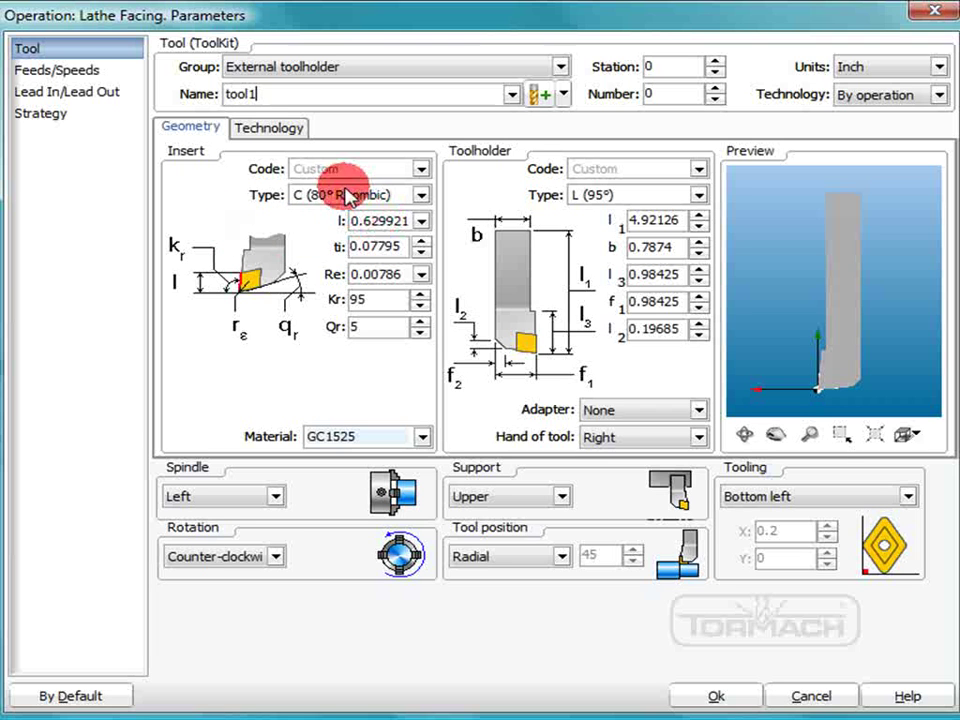
# - Change the tool's insert type to T (Triangular) with a Kr angle of 90 and a Qr angle of 30
pyautogui.click(421, 195)
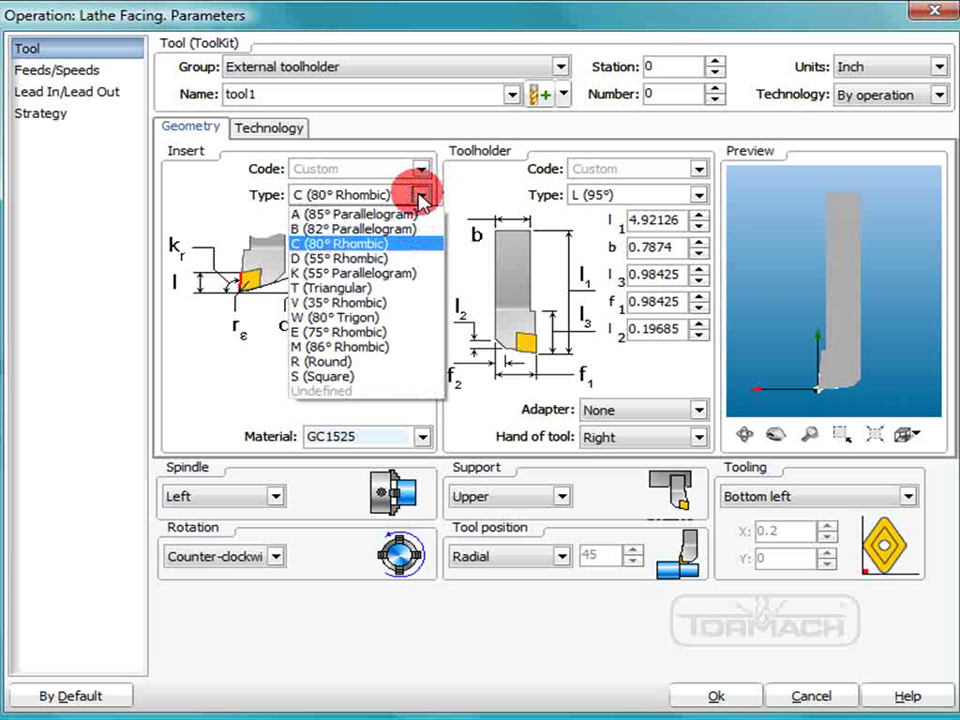
pyautogui.click(385, 289)
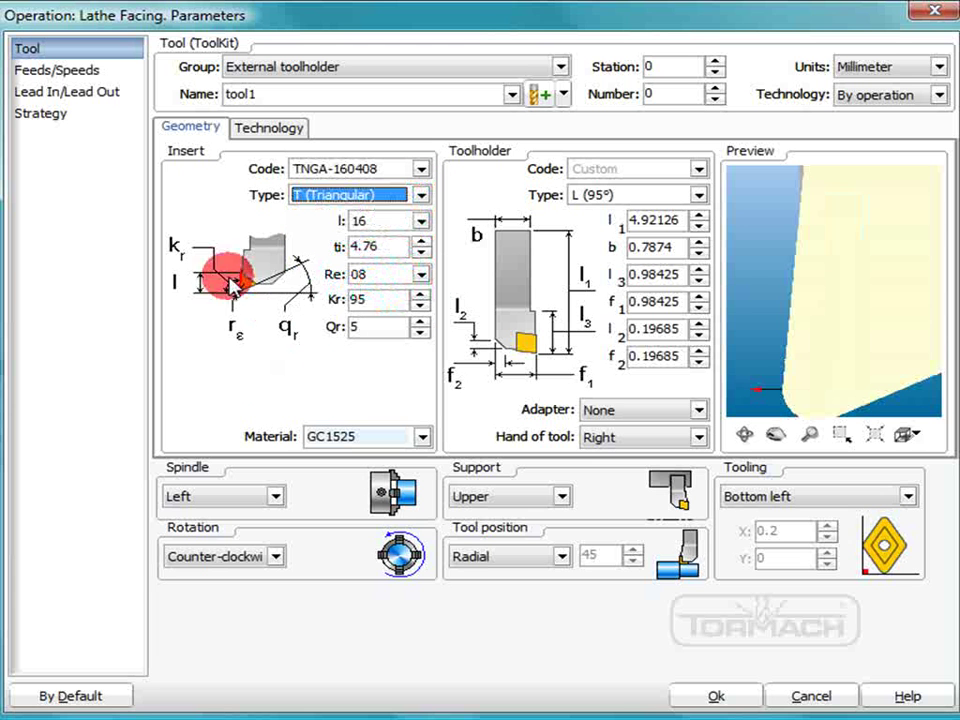
pyautogui.doubleClick(354, 301)
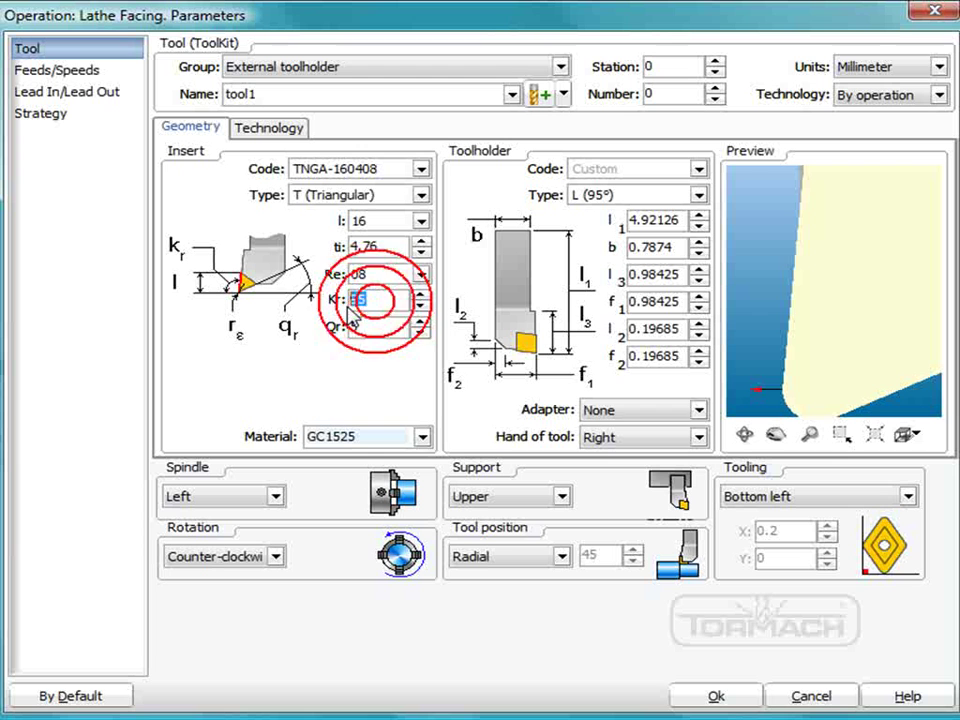
pyautogui.write('90')
pyautogui.doubleClick(381, 326)
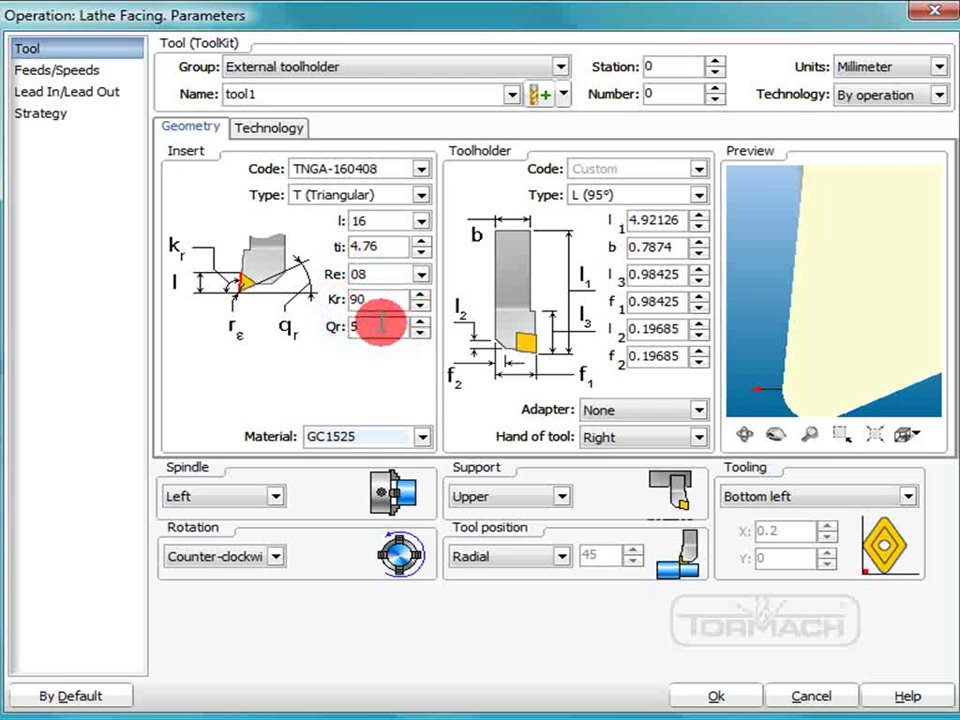
pyautogui.write('30')
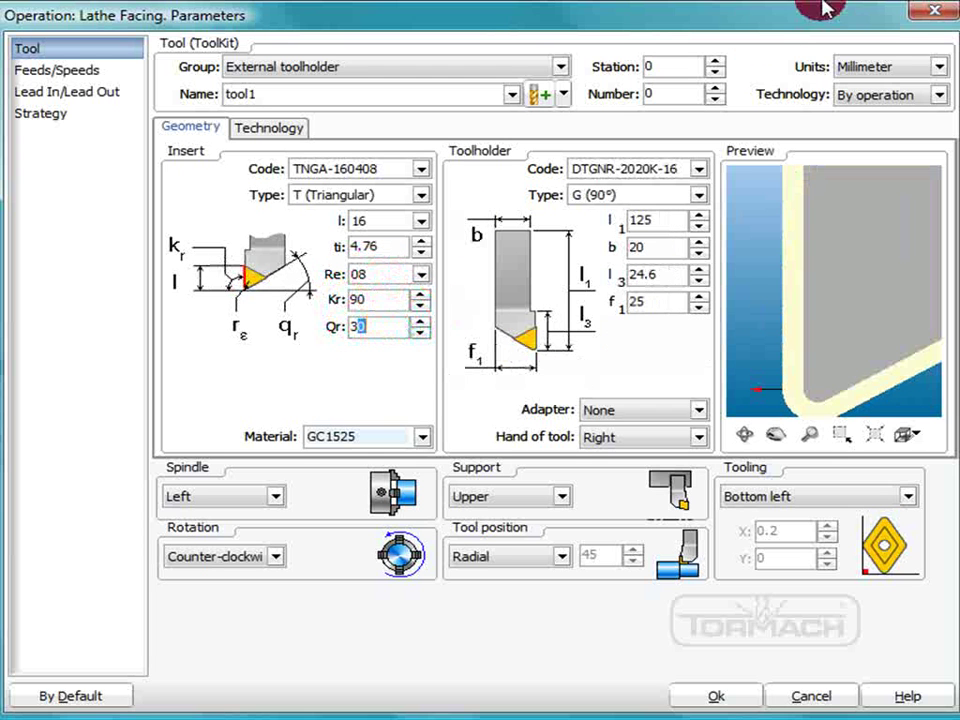
# - Switch the tool's units to Inch
pyautogui.click(939, 66)
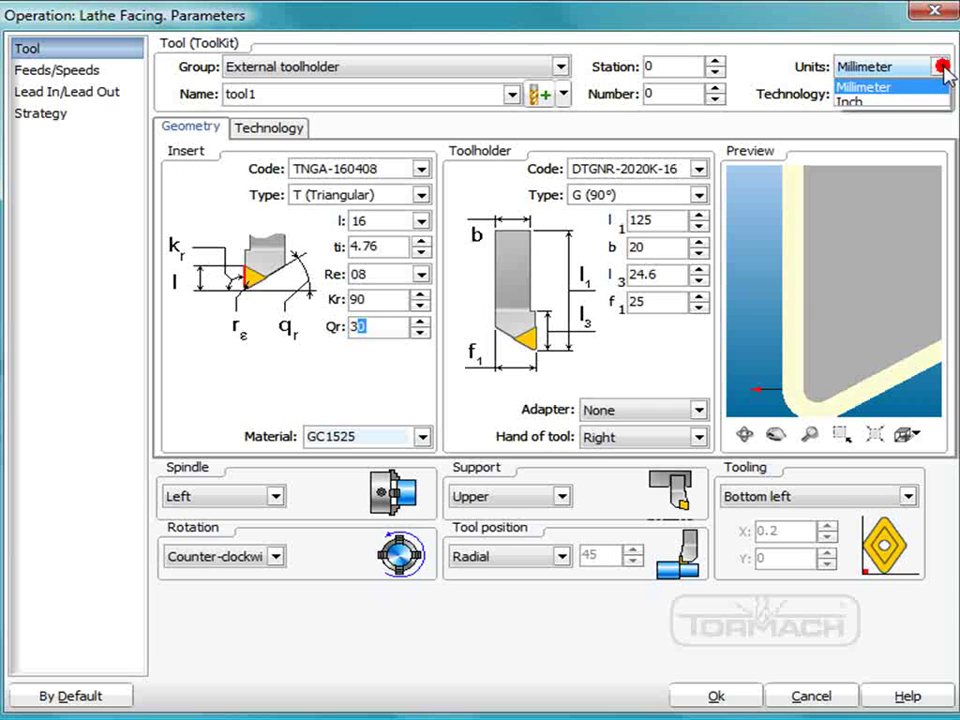
pyautogui.click(900, 103)
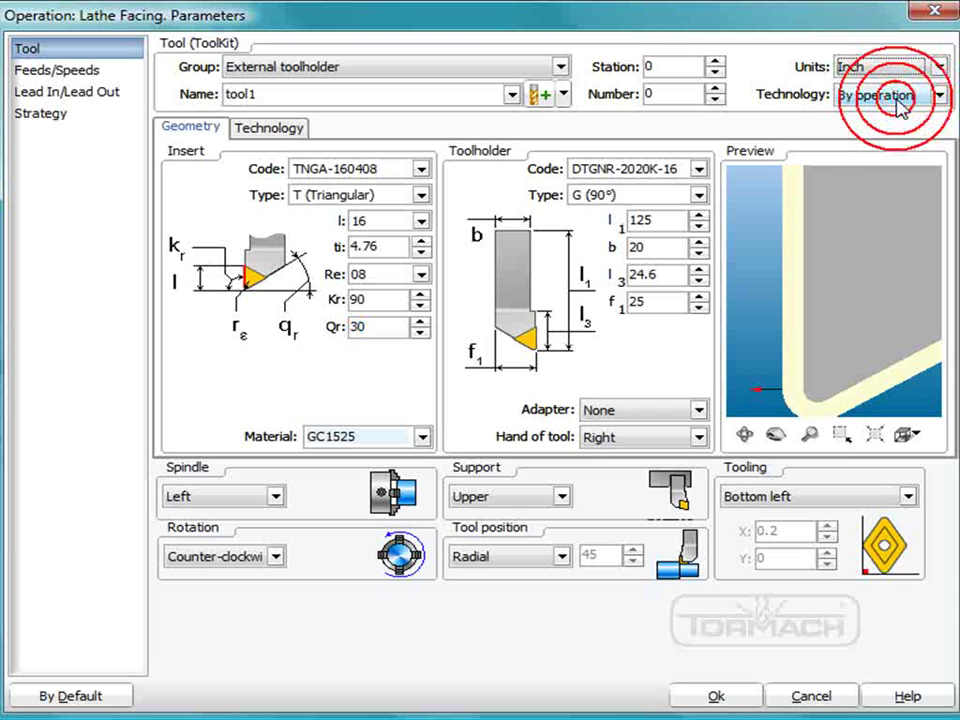
pyautogui.click(390, 298)
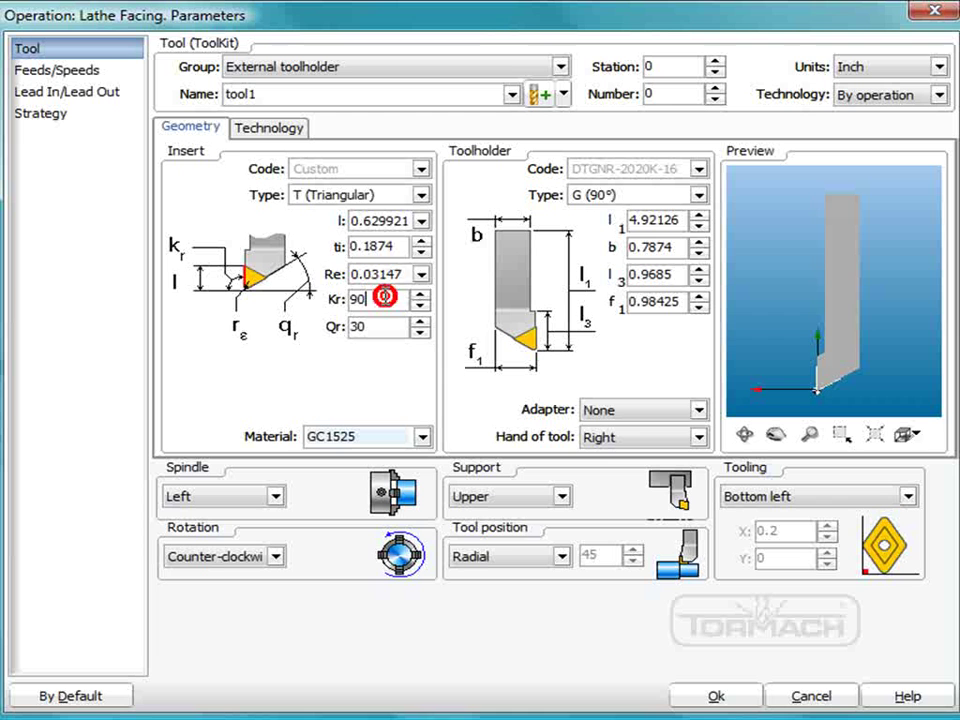
# - Set the triangular insert's length l to .4, thickness ti to .1 and corner radius Re to .01
pyautogui.doubleClick(377, 222)
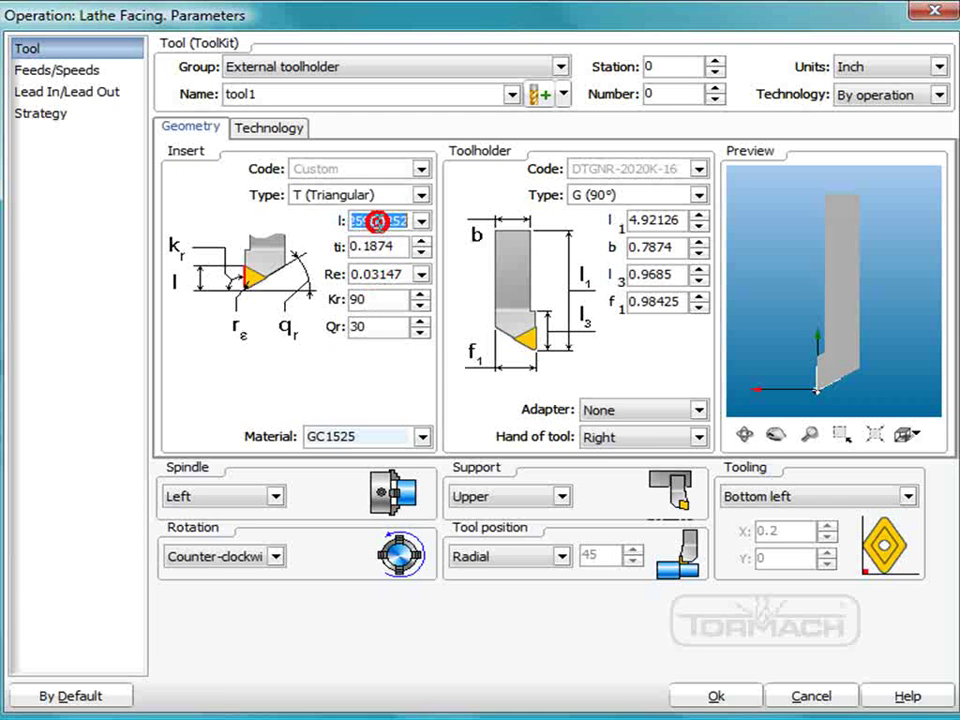
pyautogui.write('.4')
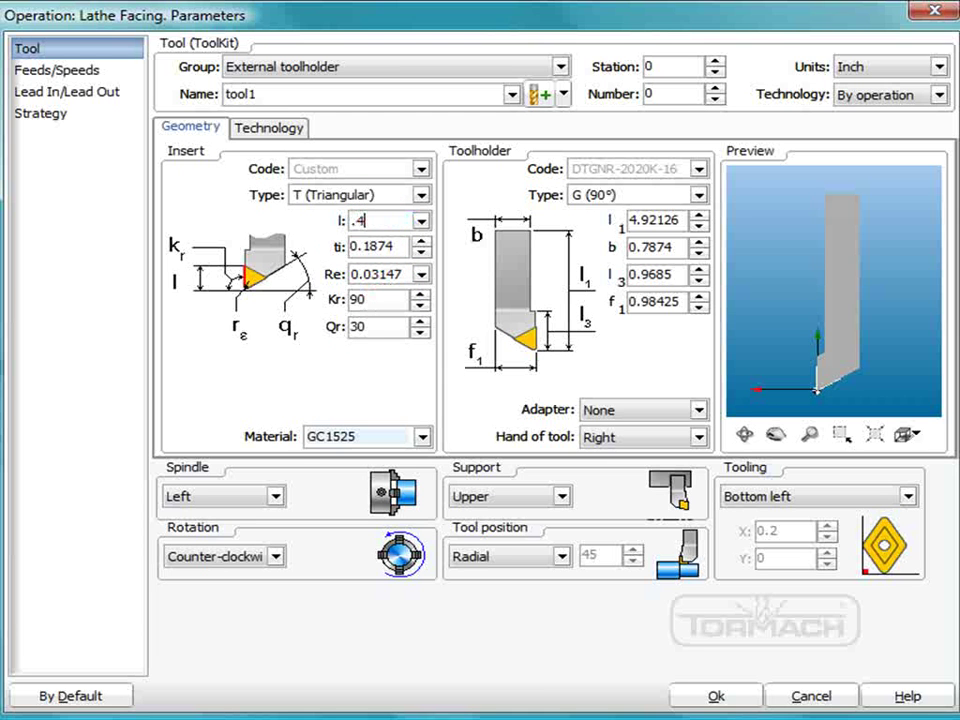
pyautogui.press('Tab')
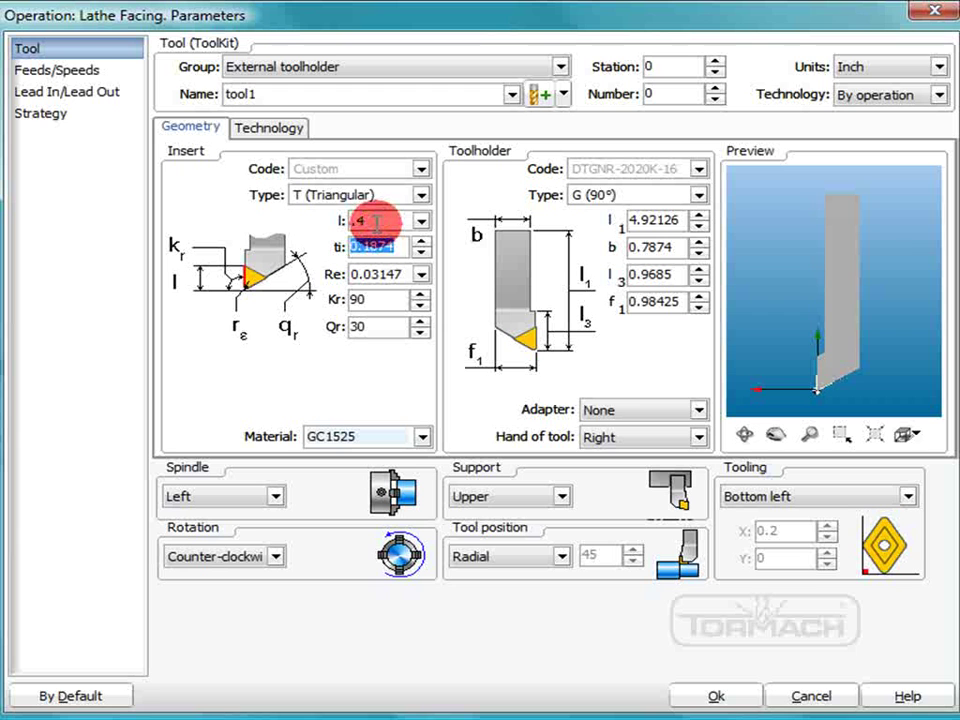
pyautogui.write('.1')
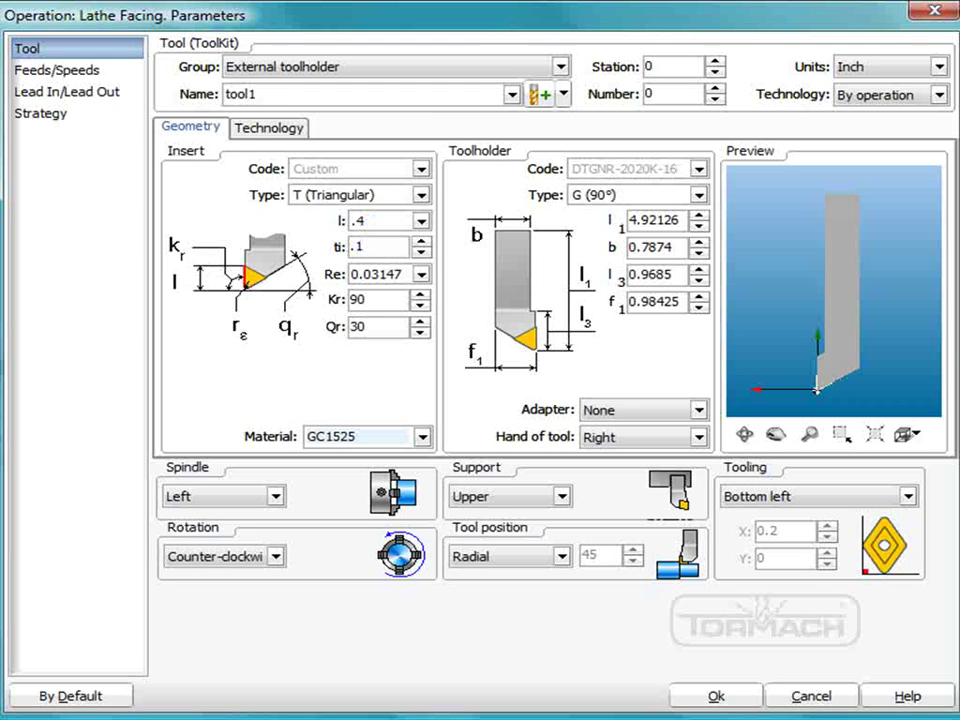
pyautogui.press('Tab')
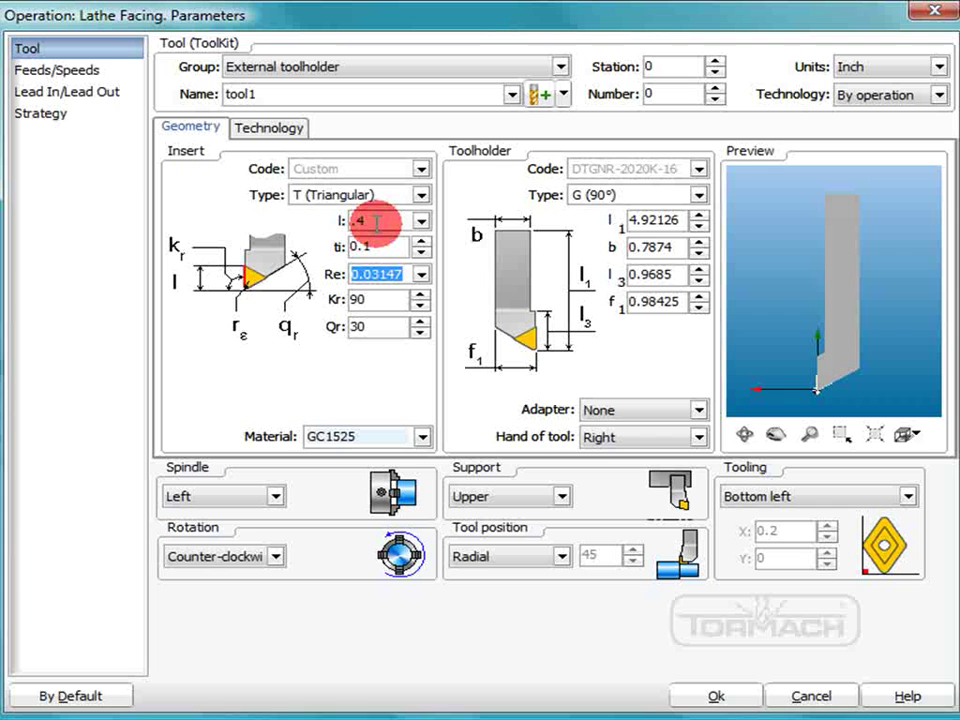
pyautogui.write('.01')
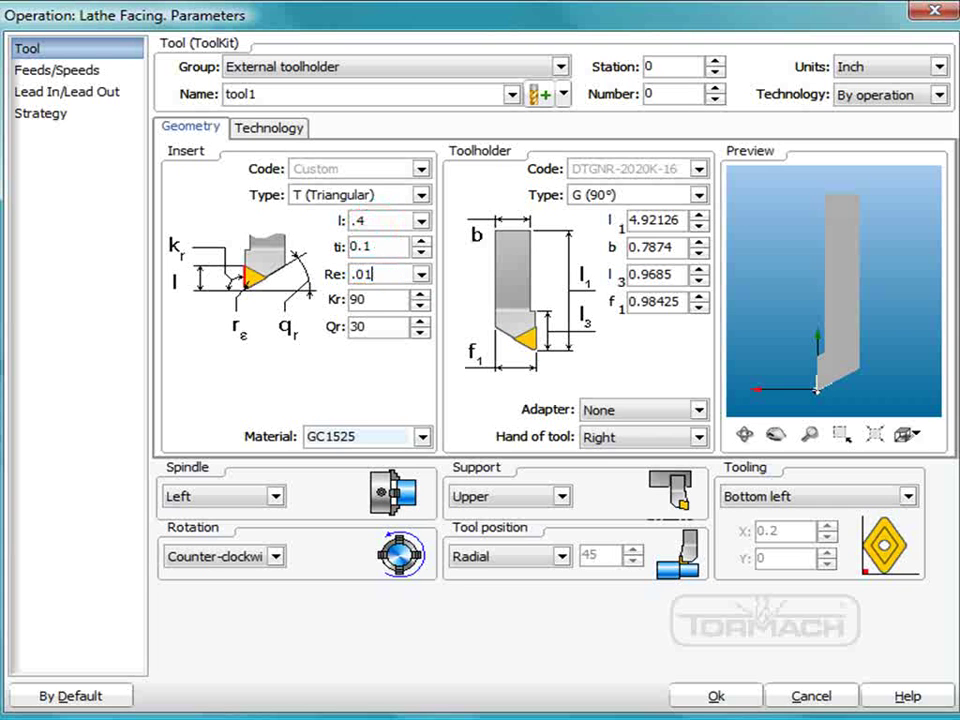
pyautogui.click(318, 303)
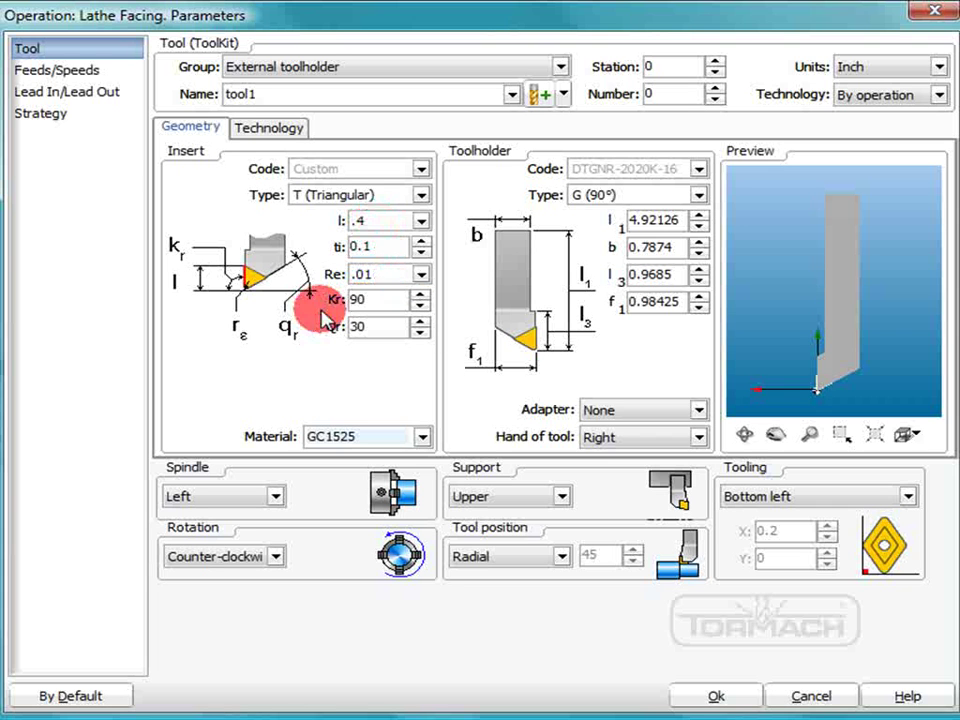
pyautogui.moveTo(800, 390)
pyautogui.mouseDown()
pyautogui.moveTo(900, 376)
pyautogui.moveTo(797, 381)
pyautogui.moveTo(810, 389)
pyautogui.mouseUp()
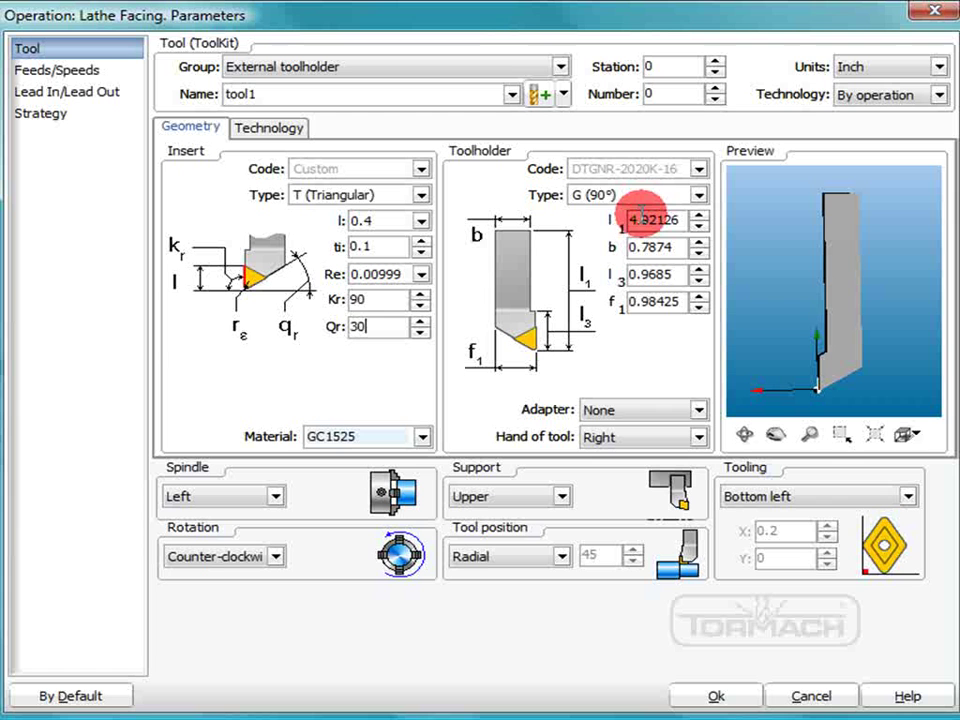
# - Set the toolholder's length l1 to 2 and its shank width b to 0.375
pyautogui.moveTo(676, 220)
pyautogui.mouseDown()
pyautogui.moveTo(592, 220)
pyautogui.moveTo(591, 229)
pyautogui.mouseUp()
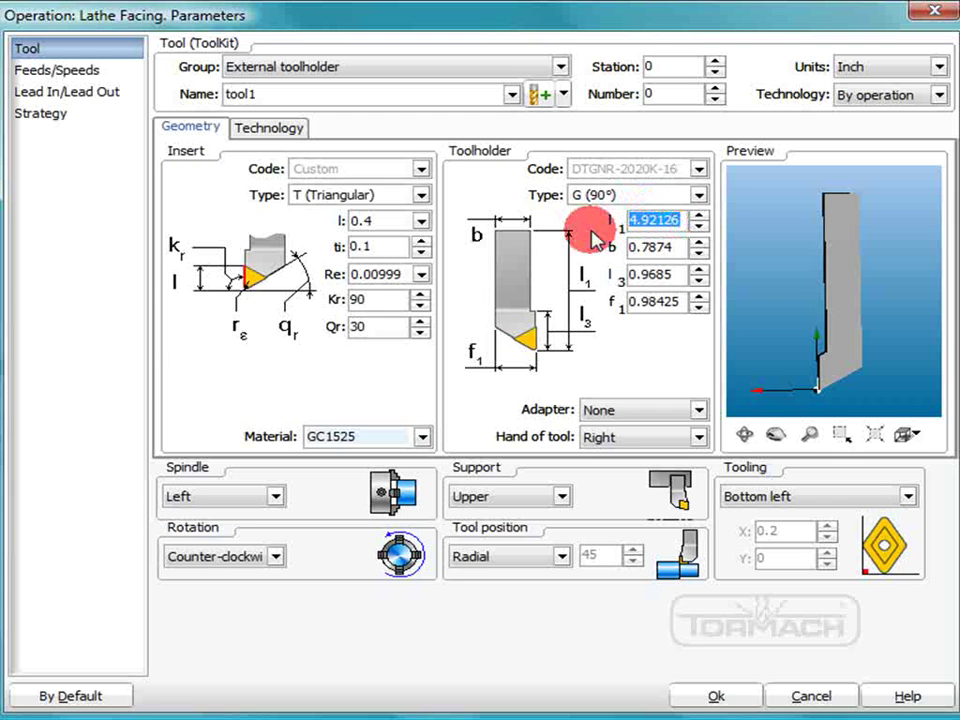
pyautogui.write('2')
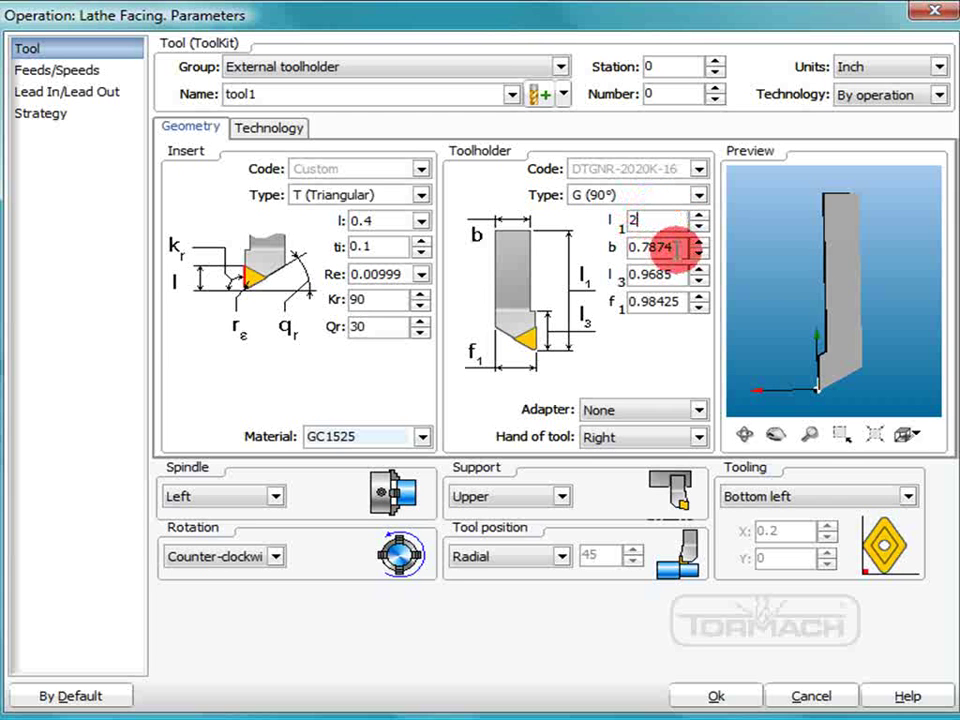
pyautogui.click(677, 250)
pyautogui.press('BackSpace')
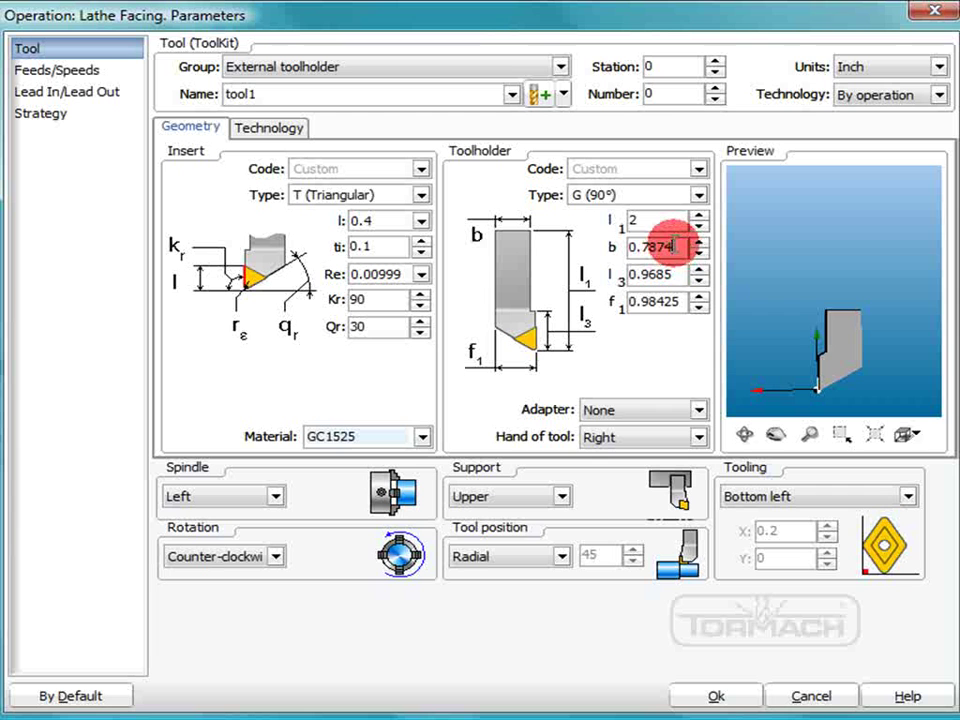
pyautogui.moveTo(881, 371)
pyautogui.mouseDown()
pyautogui.moveTo(831, 369)
pyautogui.moveTo(820, 300)
pyautogui.moveTo(866, 358)
pyautogui.moveTo(829, 223)
pyautogui.moveTo(820, 333)
pyautogui.mouseUp()
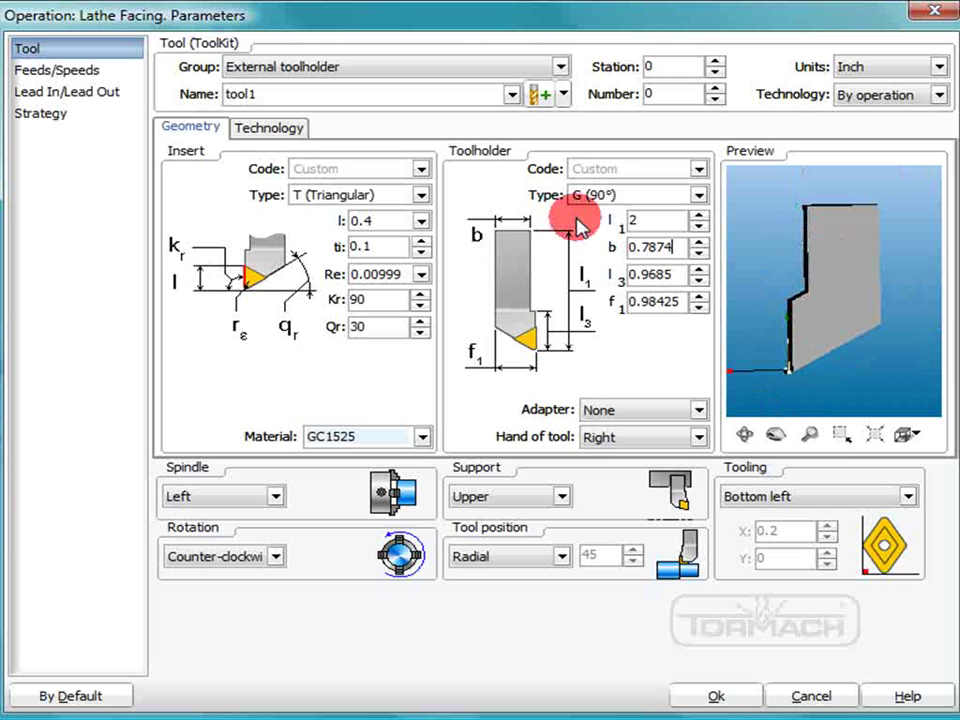
pyautogui.doubleClick(678, 247)
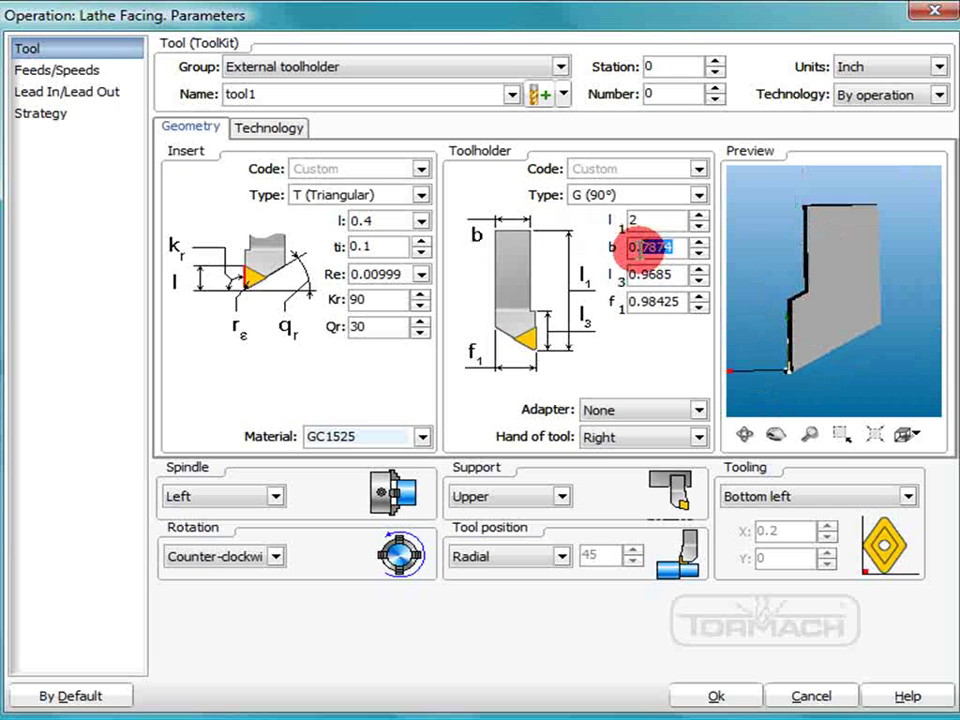
pyautogui.write('375')
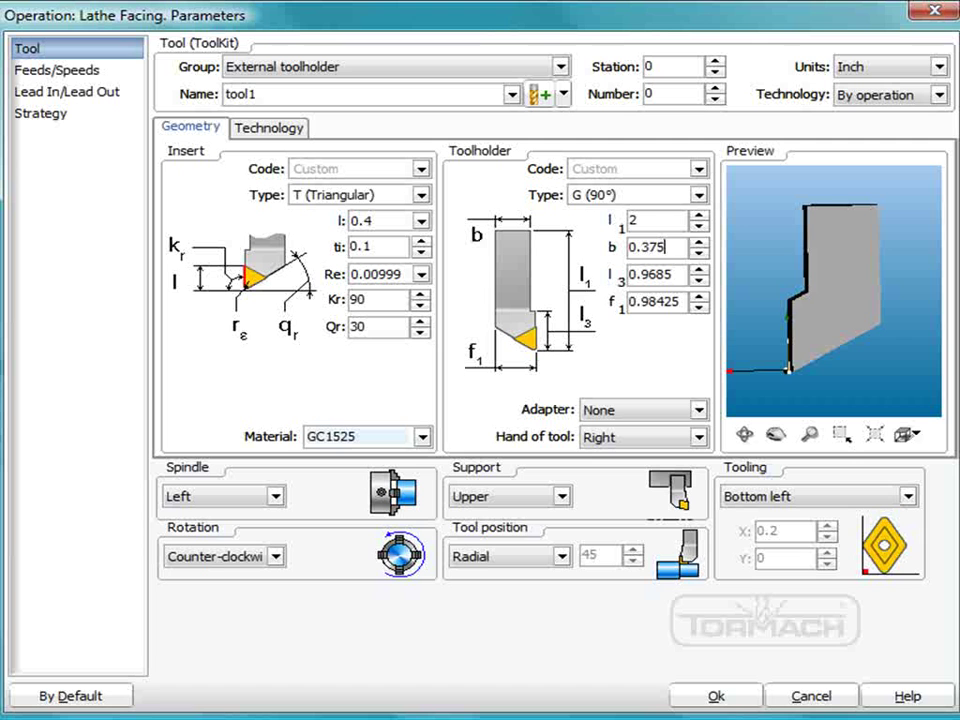
# - Set the toolholder's head length l3 to 0.4 and its offset f1 to 0.2
pyautogui.click(675, 274)
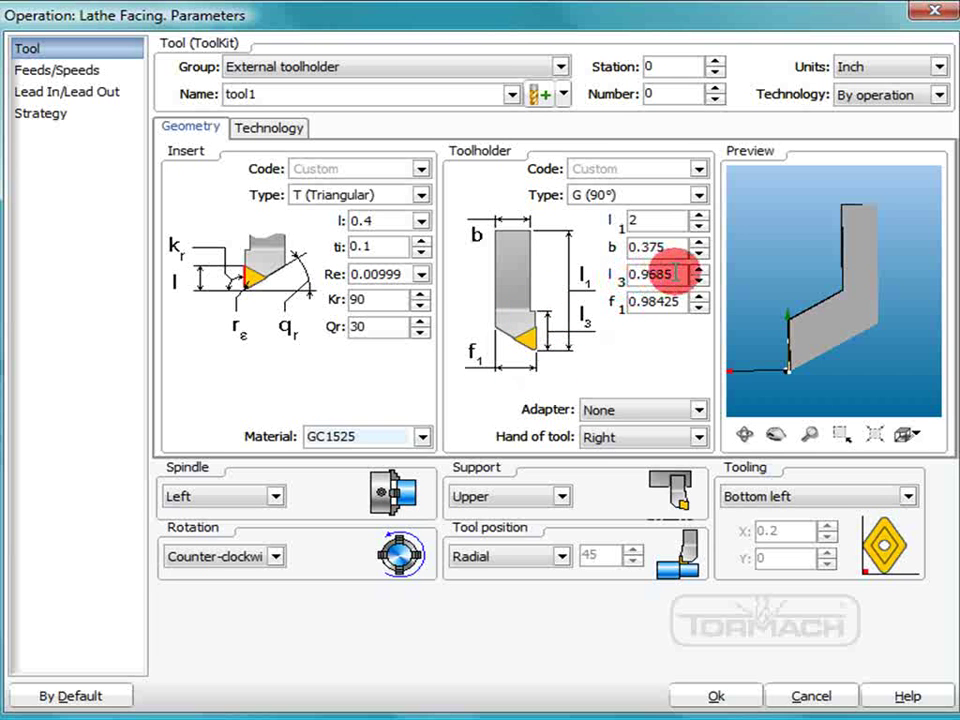
pyautogui.moveTo(669, 272); pyautogui.dragTo(640, 377)
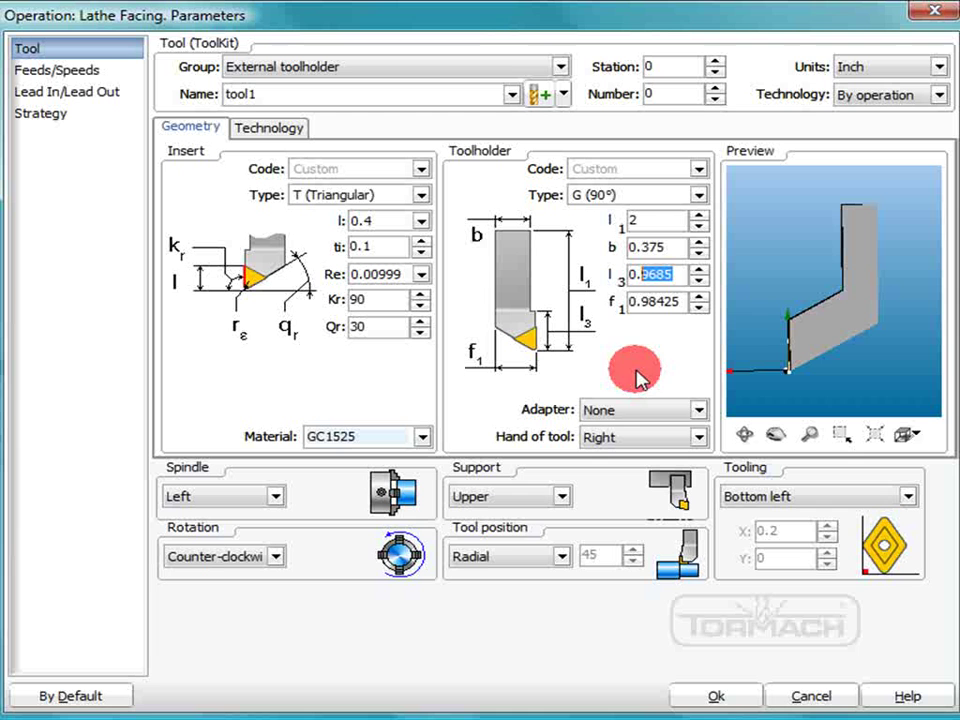
pyautogui.click(645, 302)
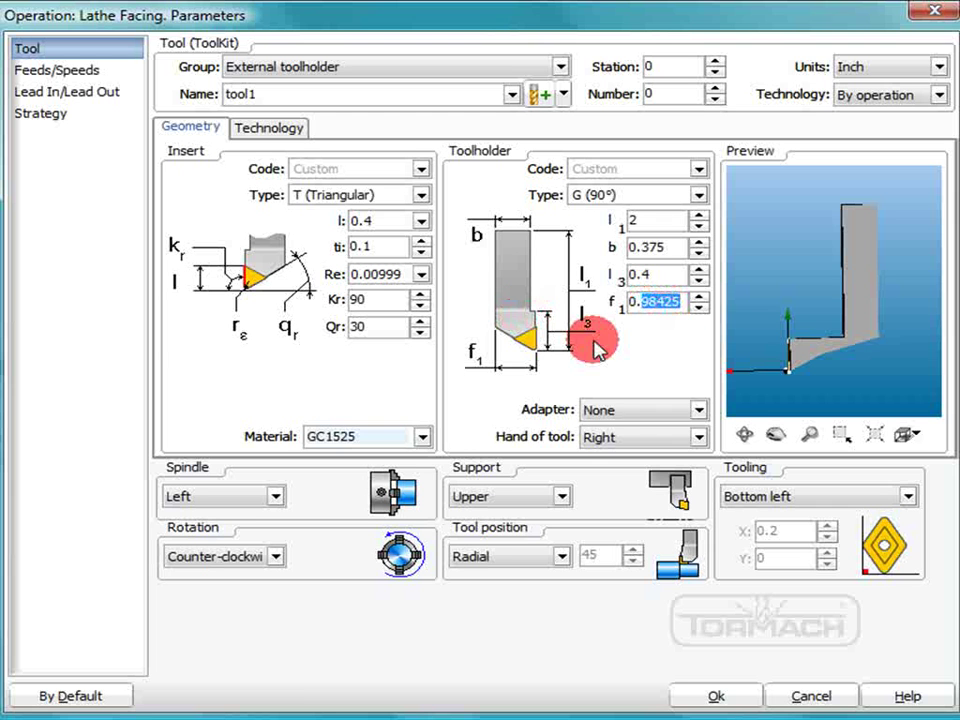
pyautogui.write('2')
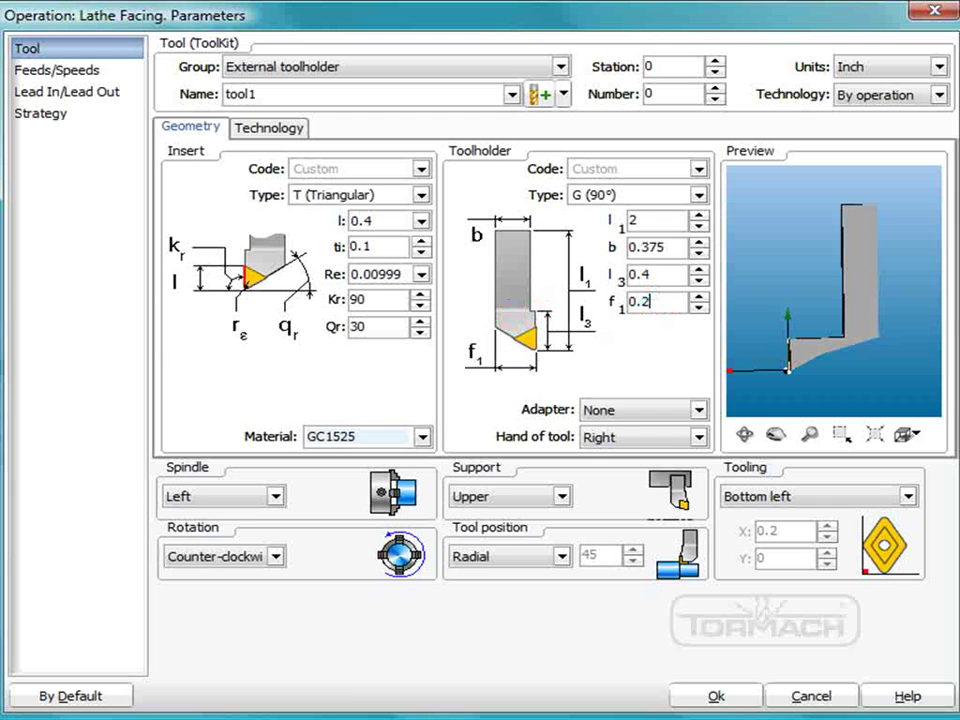
pyautogui.click(661, 278)
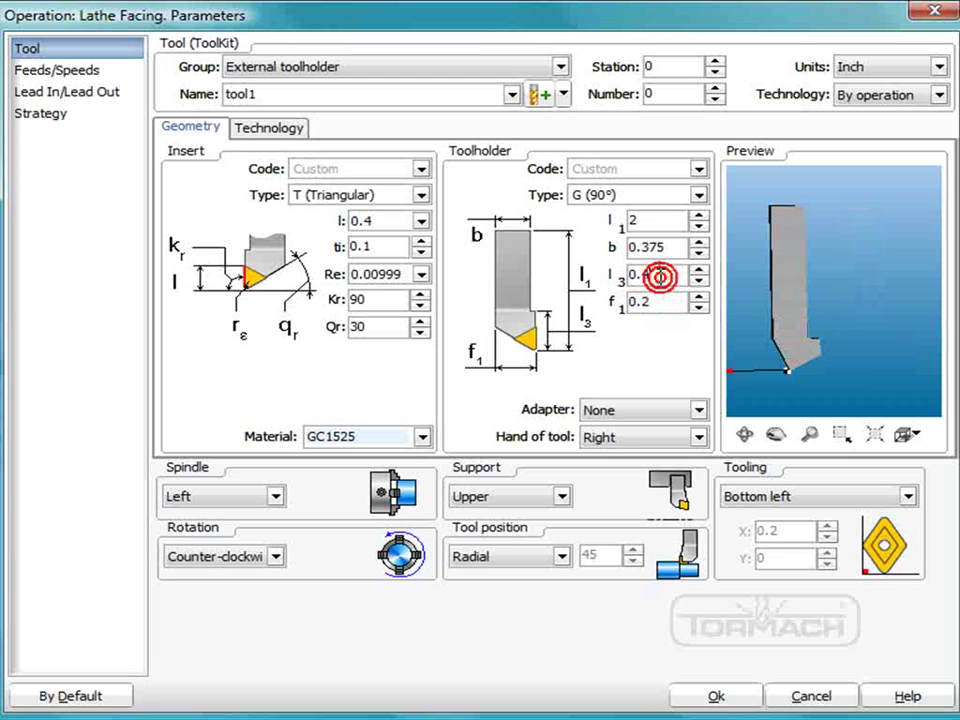
pyautogui.click(663, 304)
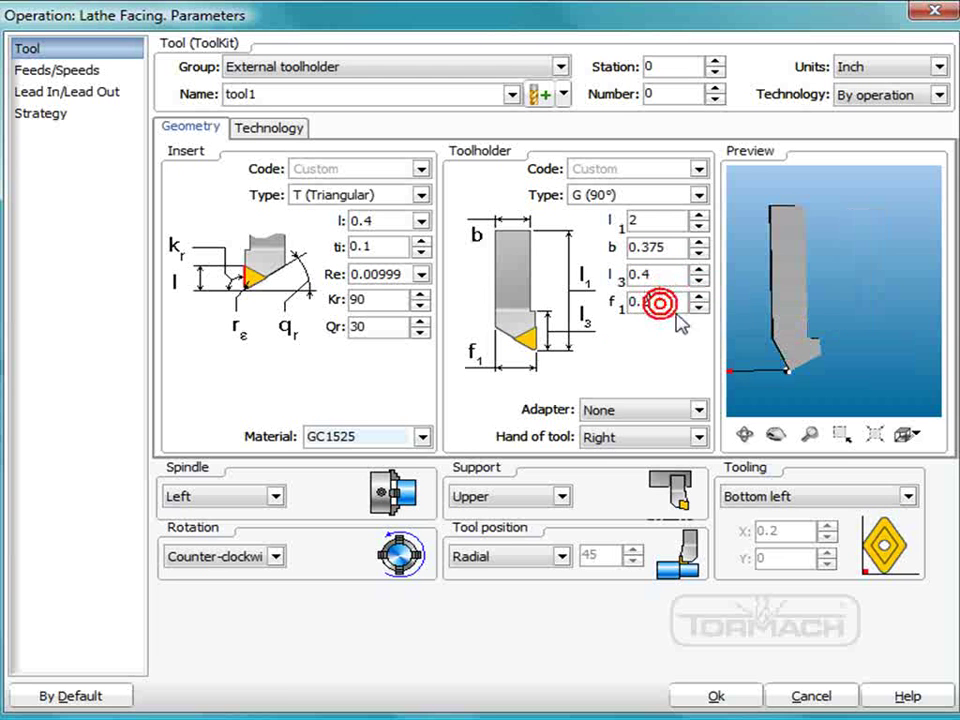
pyautogui.click(630, 374)
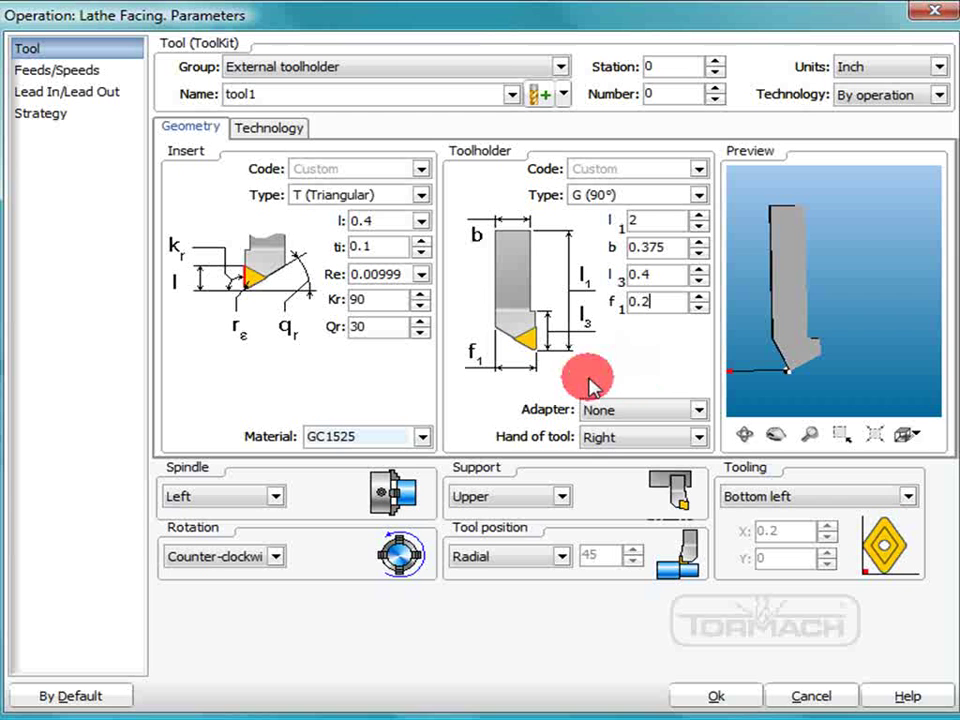
# - Try a toolholder offset f1 of 0.3 and inspect how the insert sits on the holder in the preview
pyautogui.click(698, 307)
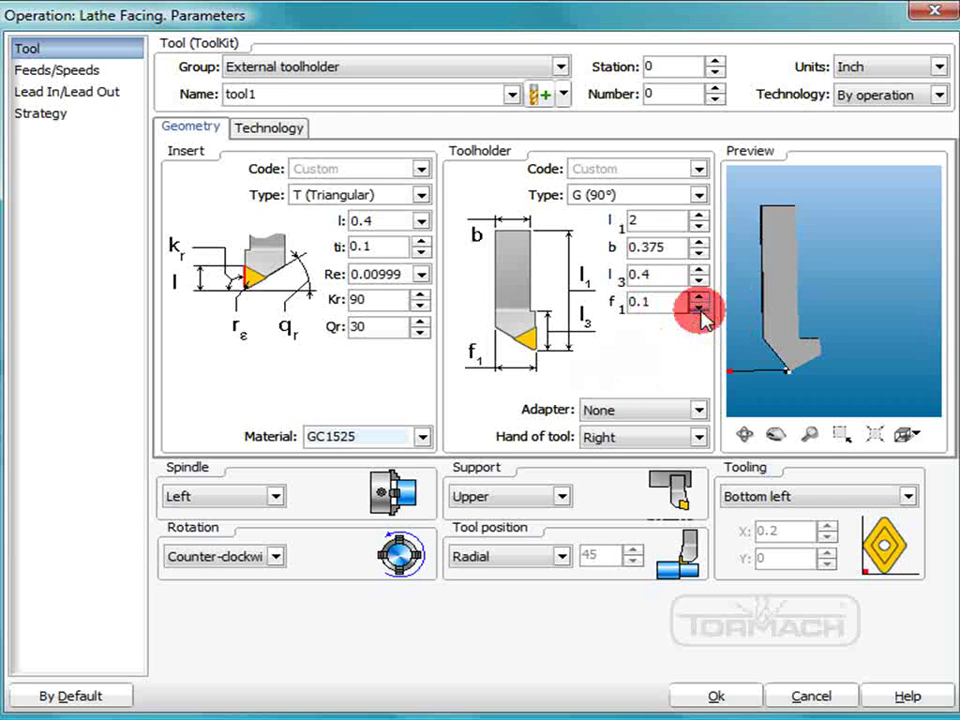
pyautogui.click(700, 297)
pyautogui.click(700, 297)
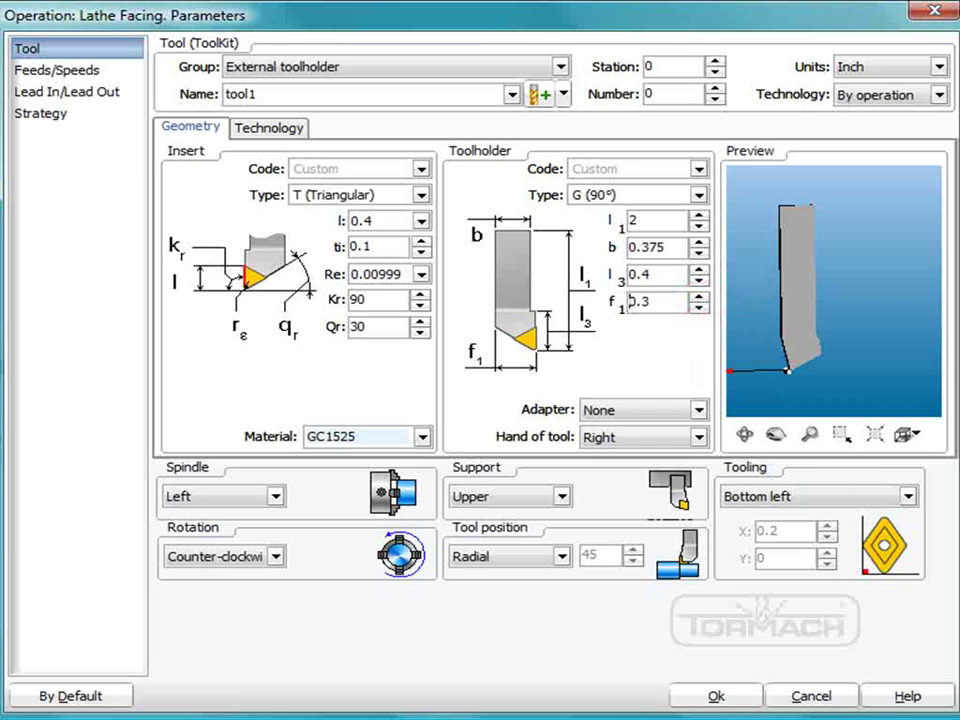
pyautogui.click(754, 362)
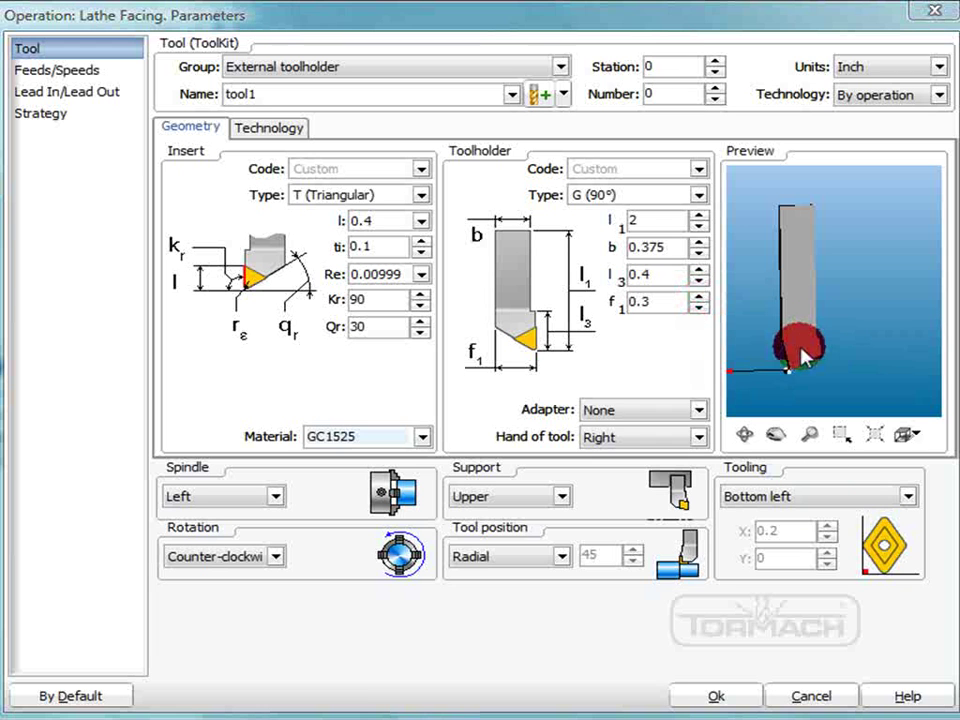
pyautogui.scroll(5, 806, 356)
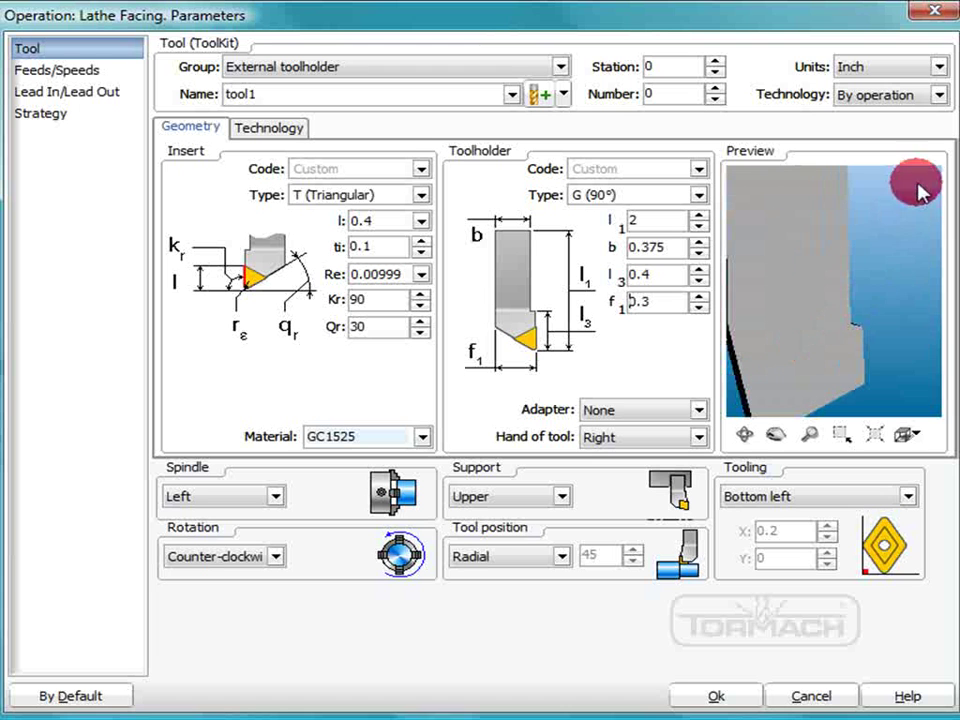
pyautogui.moveTo(797, 377); pyautogui.dragTo(912, 330)
pyautogui.moveTo(816, 320); pyautogui.dragTo(760, 298)
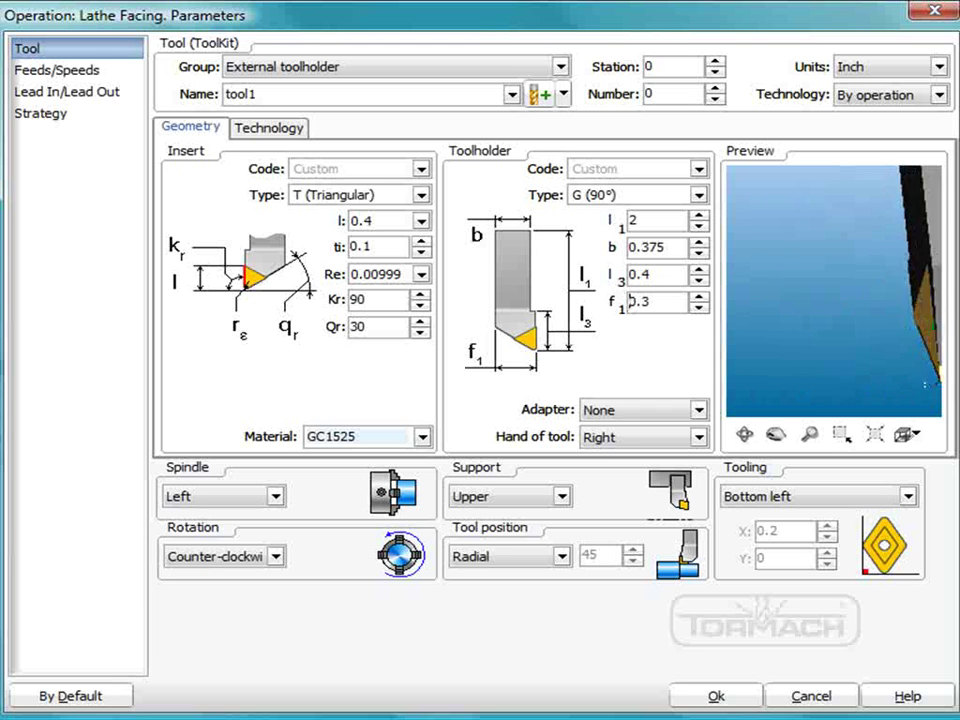
pyautogui.moveTo(926, 326); pyautogui.dragTo(950, 324)
pyautogui.moveTo(873, 335); pyautogui.dragTo(698, 313)
# - Set the toolholder's offset f1 to 0.4 and check the insert's fit against the holder in the preview
pyautogui.click(698, 308)
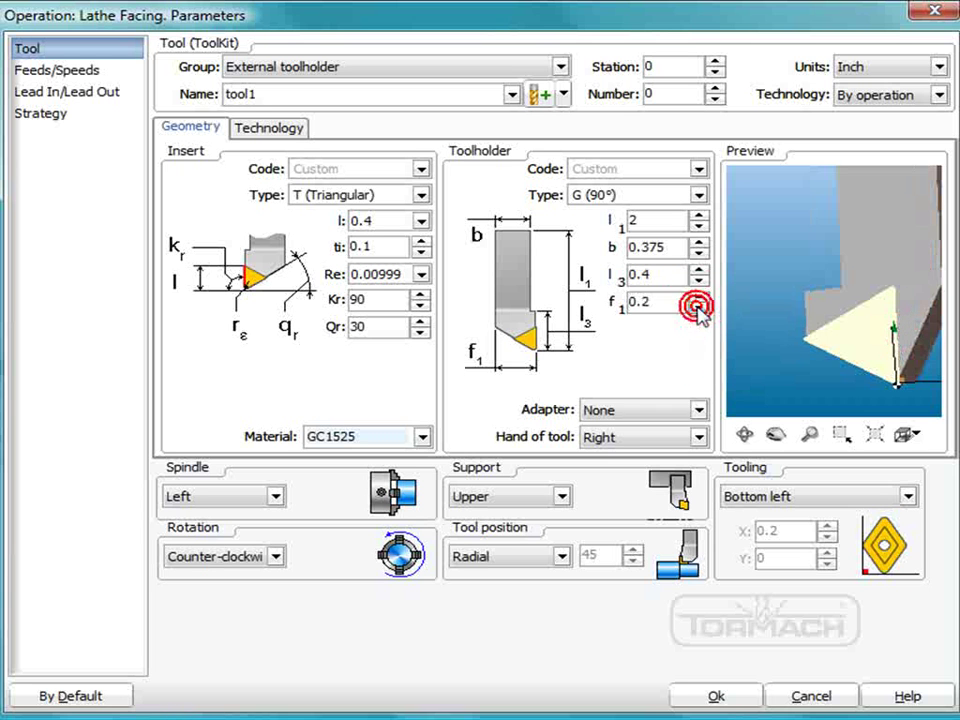
pyautogui.click(698, 297)
pyautogui.click(700, 296)
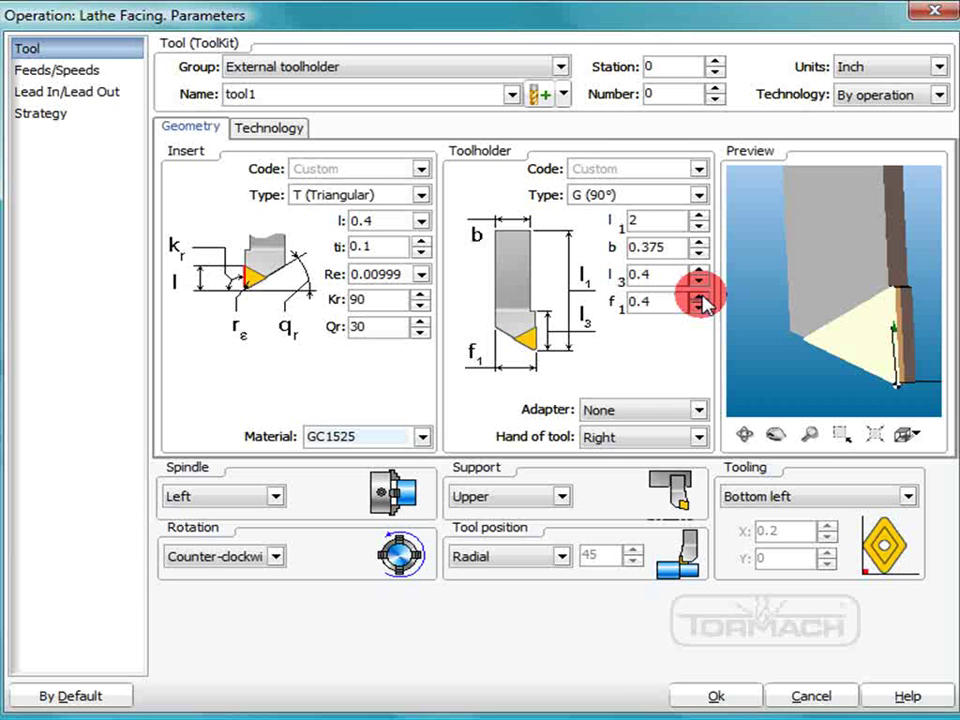
pyautogui.moveTo(704, 303); pyautogui.dragTo(512, 333)
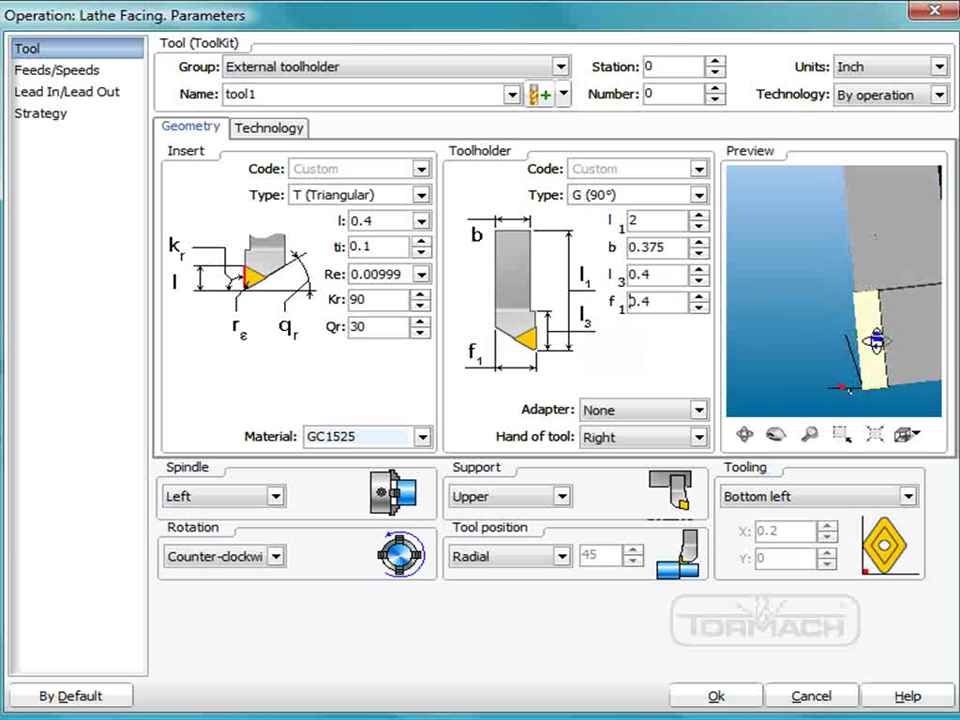
pyautogui.moveTo(877, 341); pyautogui.dragTo(855, 537)
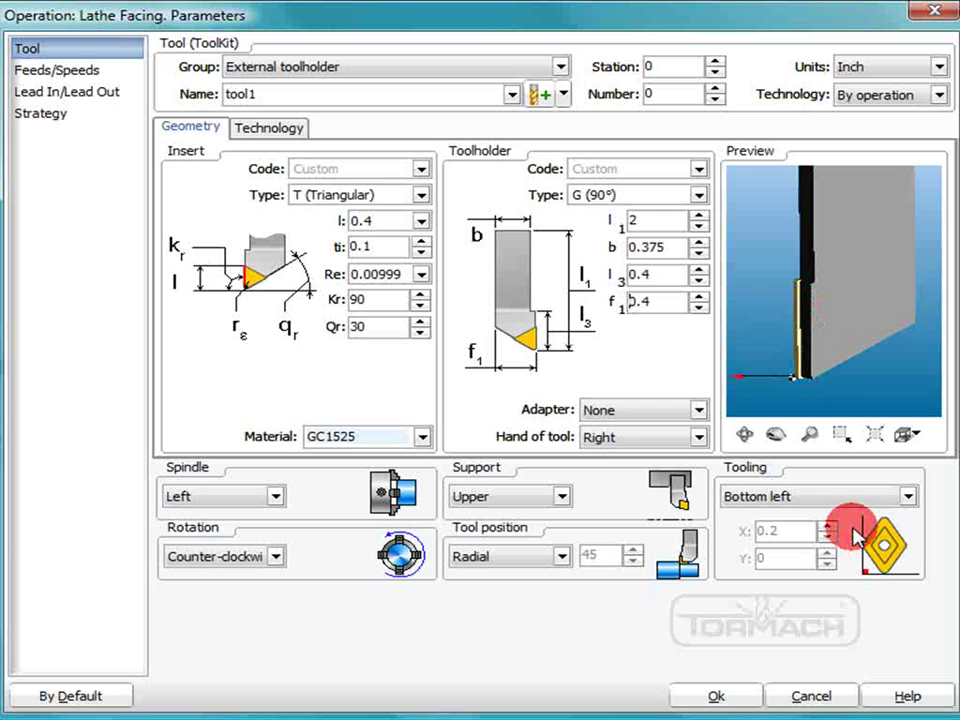
# - Change the tool's tooling point to Bottom
pyautogui.click(908, 496)
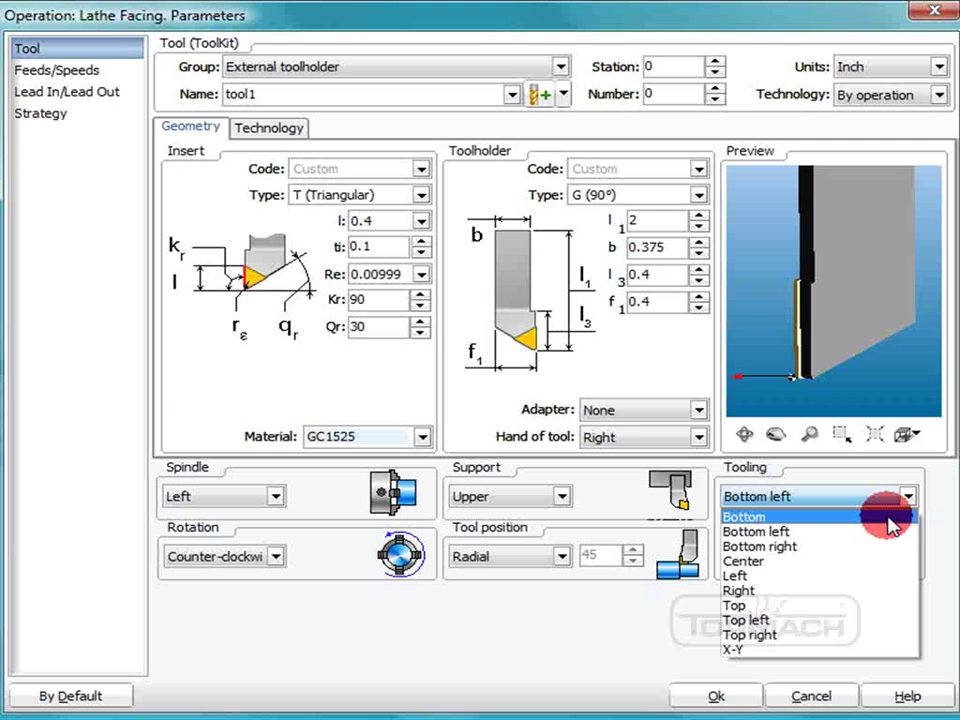
pyautogui.click(893, 518)
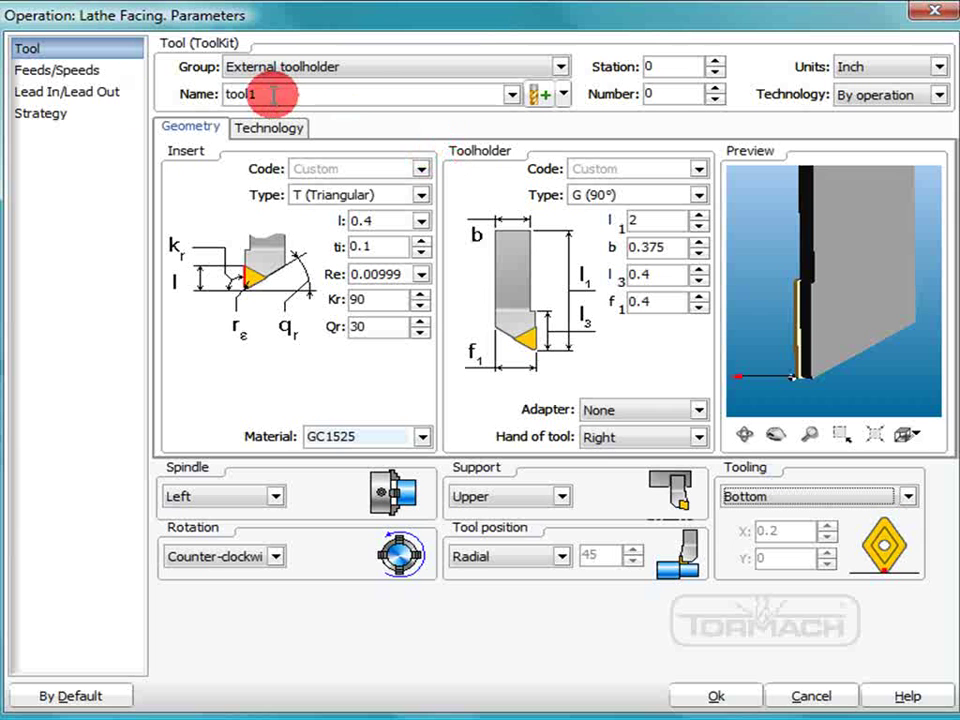
# - Assign the tool station 1 and tool number 1
pyautogui.click(716, 63)
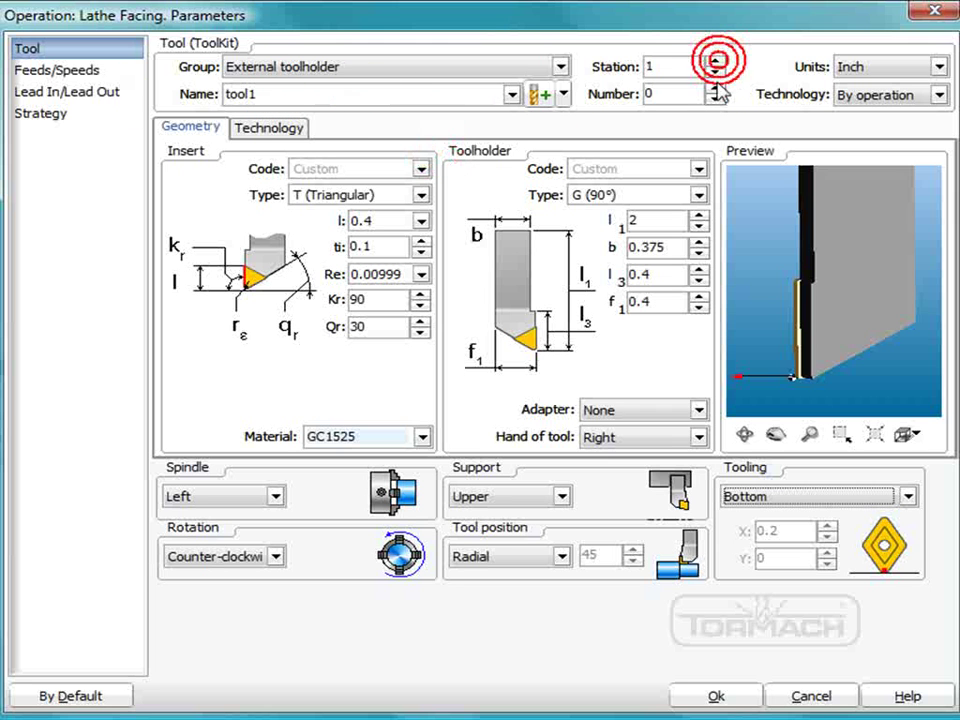
pyautogui.click(716, 89)
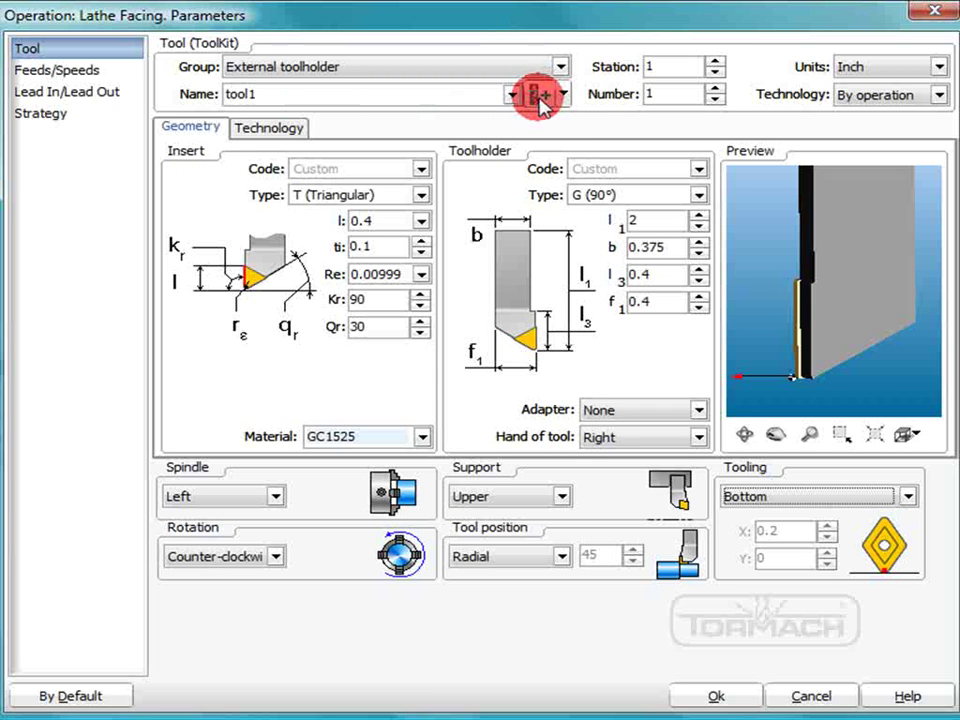
# - Switch the facing operation's speed mode to RPM and set the spindle speed to 1000 rev/min
pyautogui.click(74, 71)
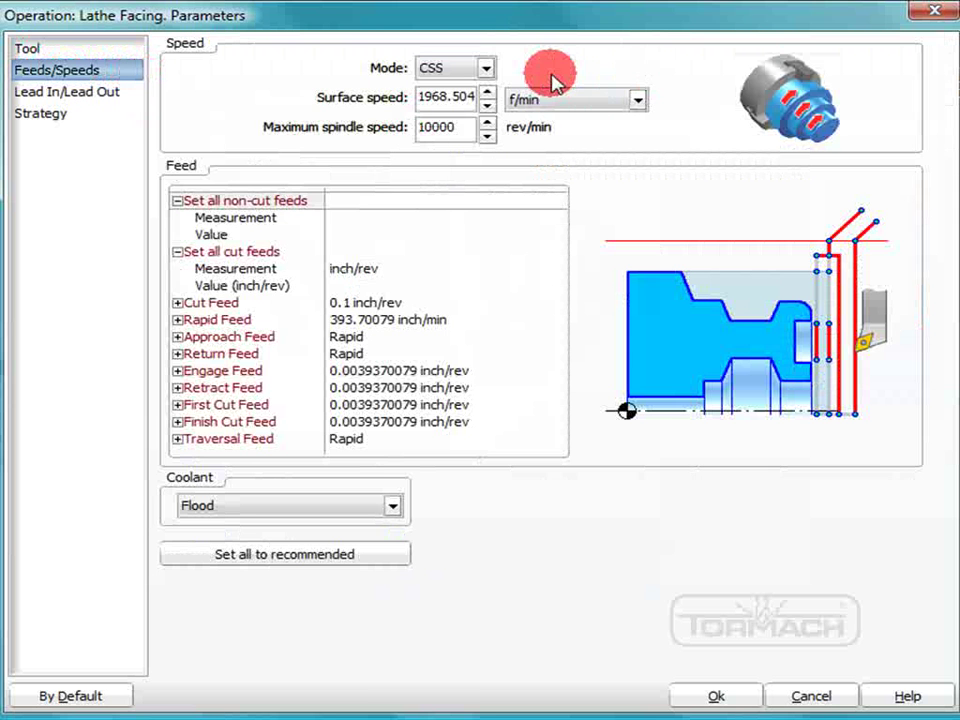
pyautogui.click(487, 68)
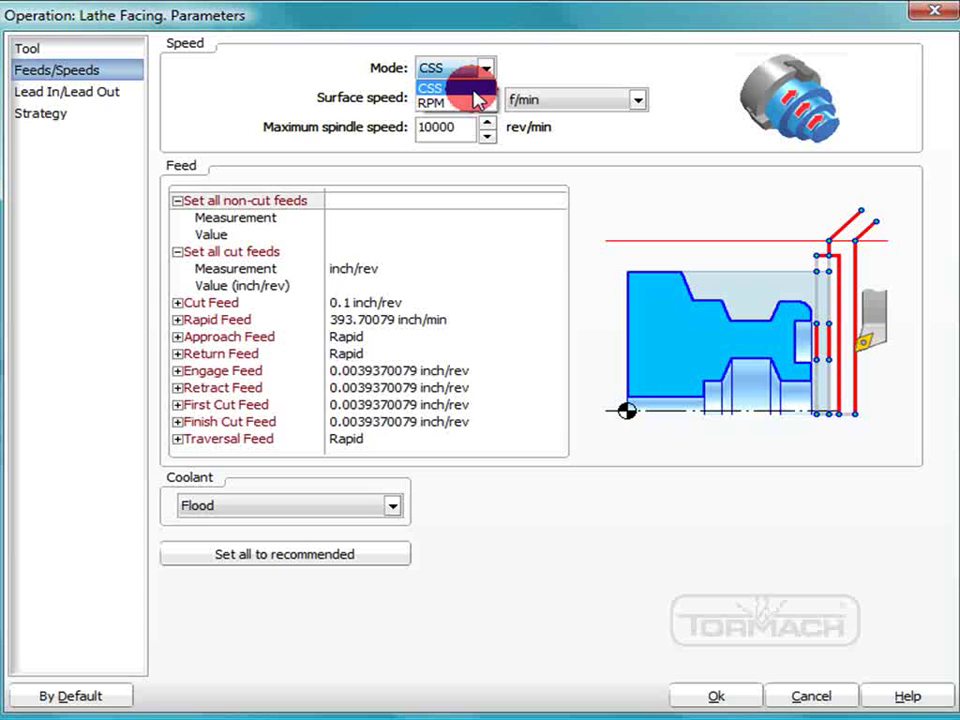
pyautogui.click(468, 104)
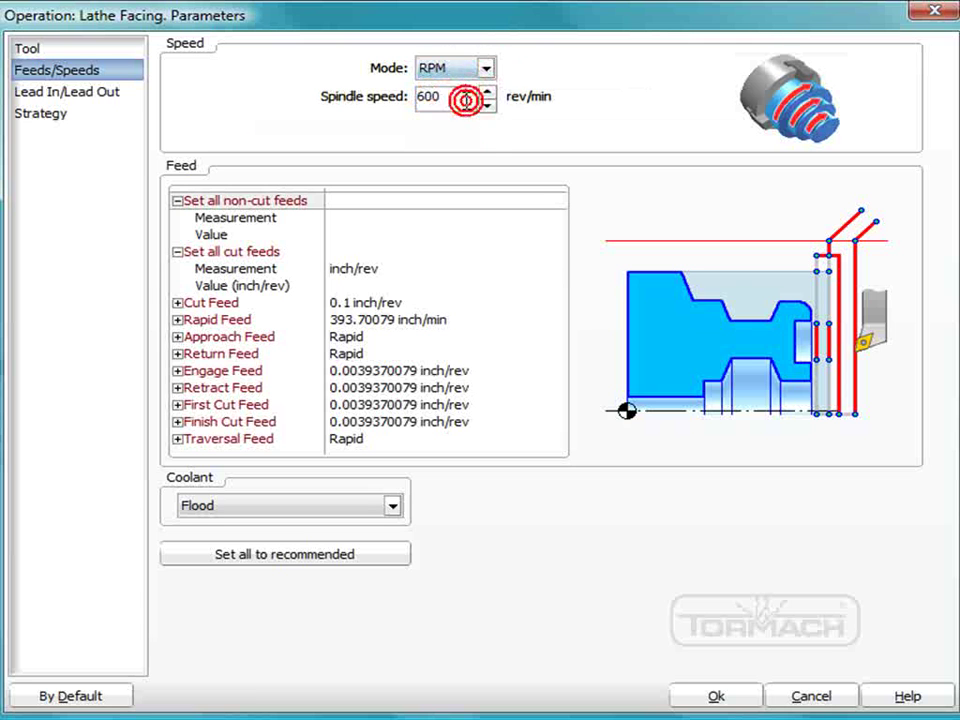
pyautogui.doubleClick(422, 100)
pyautogui.write('10')
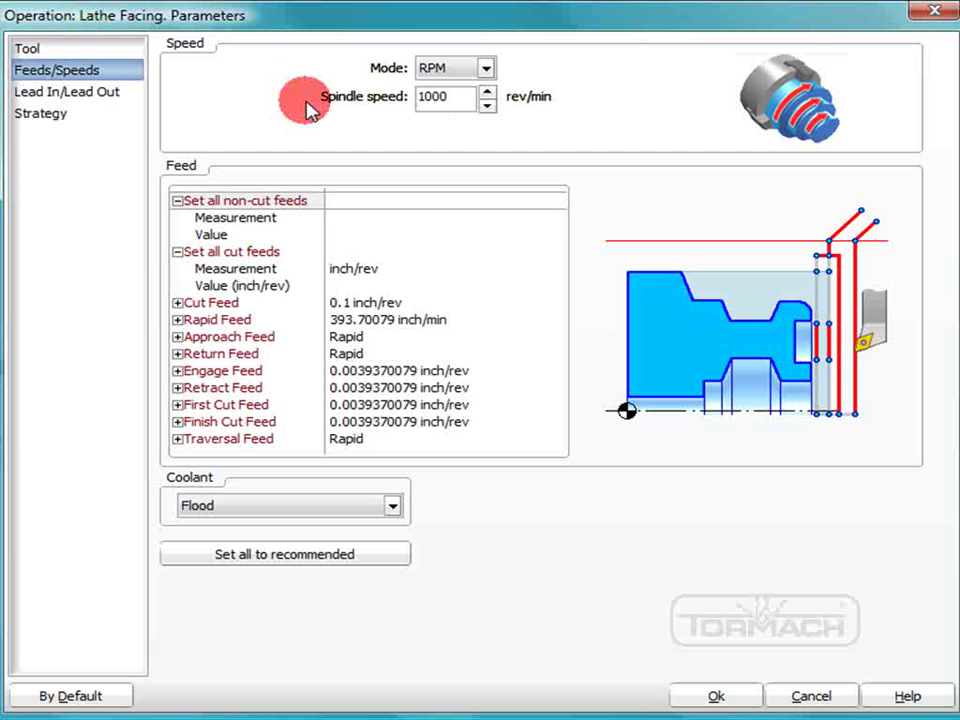
# - Review the lead in/lead out settings and set the rough pass step to 0.01 in the facing strategy
pyautogui.click(94, 93)
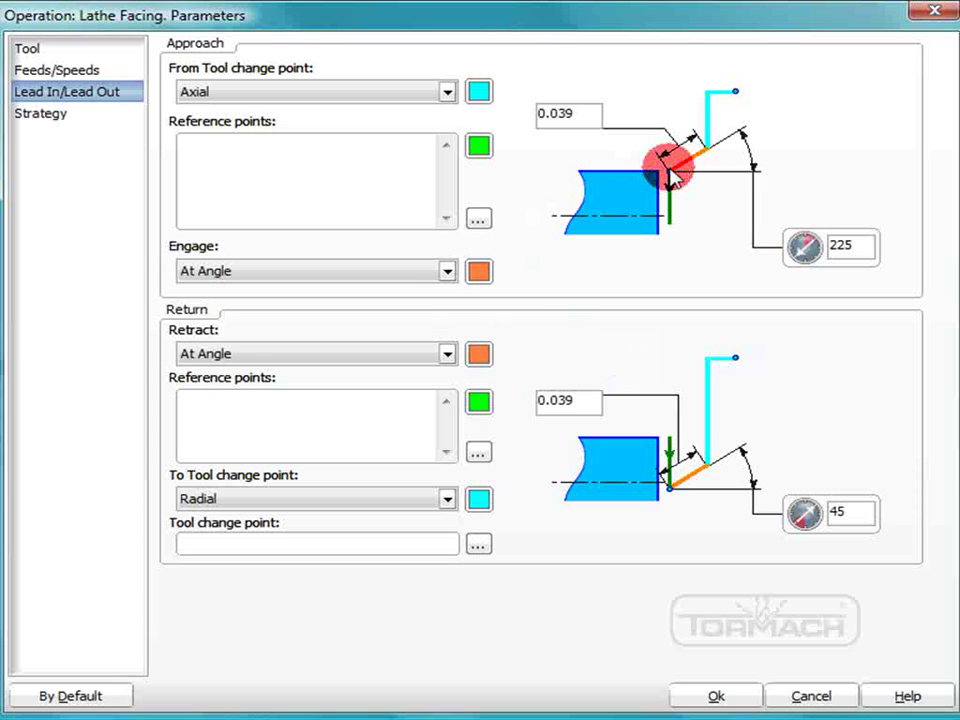
pyautogui.click(28, 114)
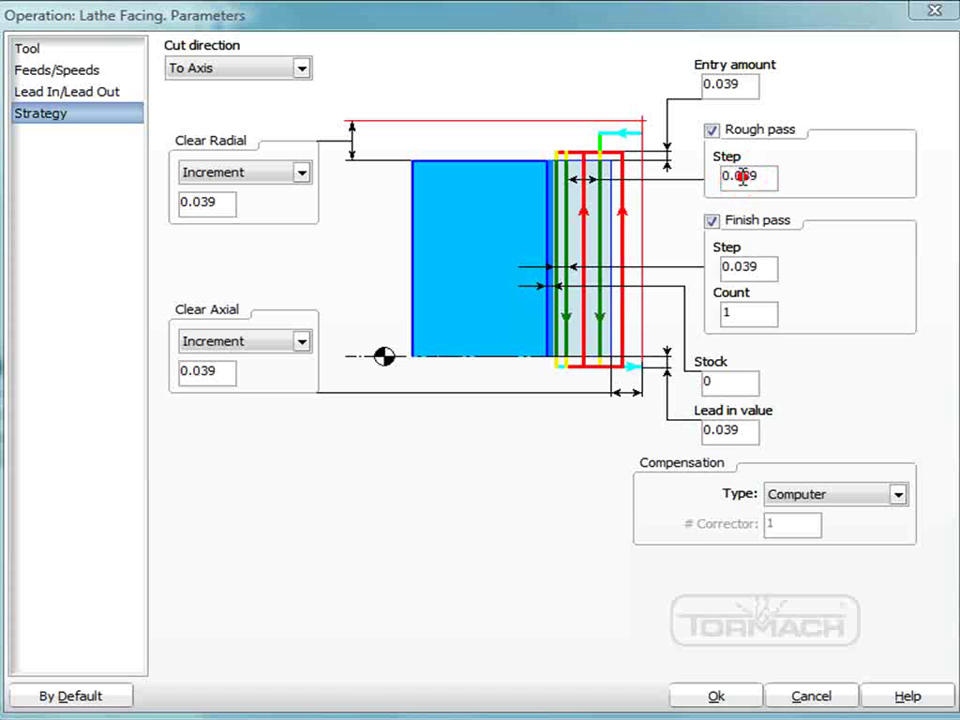
pyautogui.moveTo(741, 176); pyautogui.dragTo(767, 177)
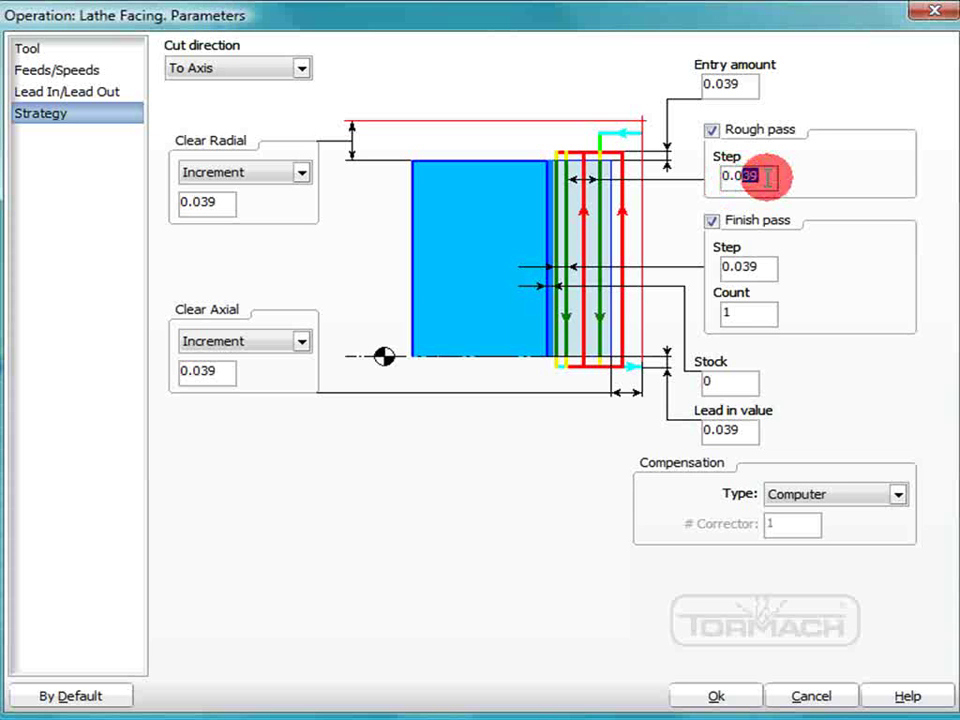
pyautogui.write('1')
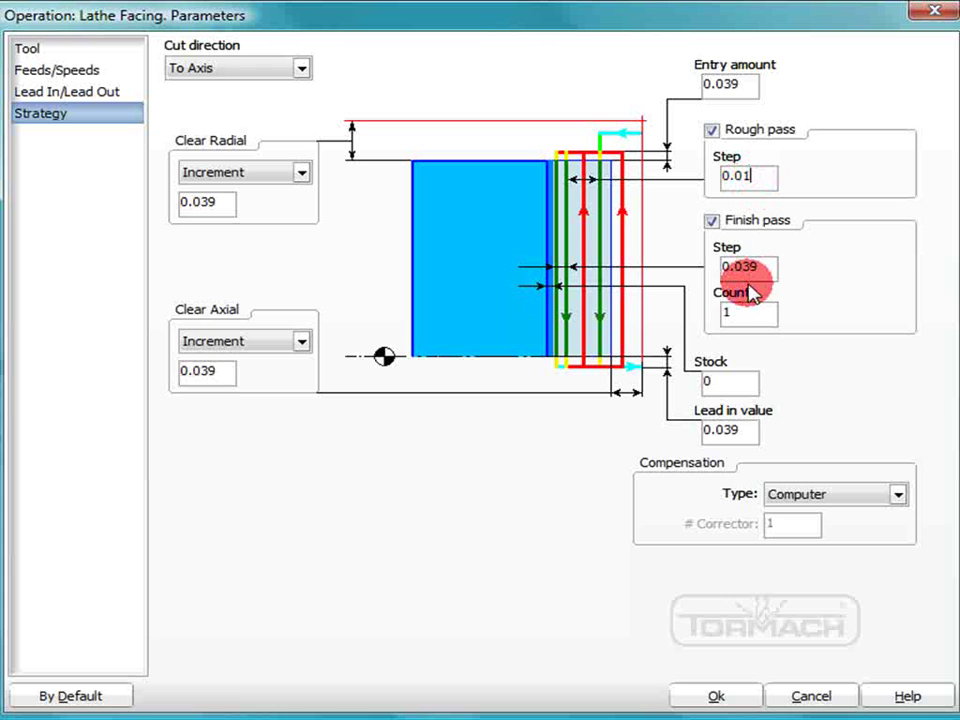
# - Set the finish pass count to 2 and its step to 0.005, and accept the facing parameters
pyautogui.moveTo(741, 309); pyautogui.dragTo(704, 327)
pyautogui.write('2')
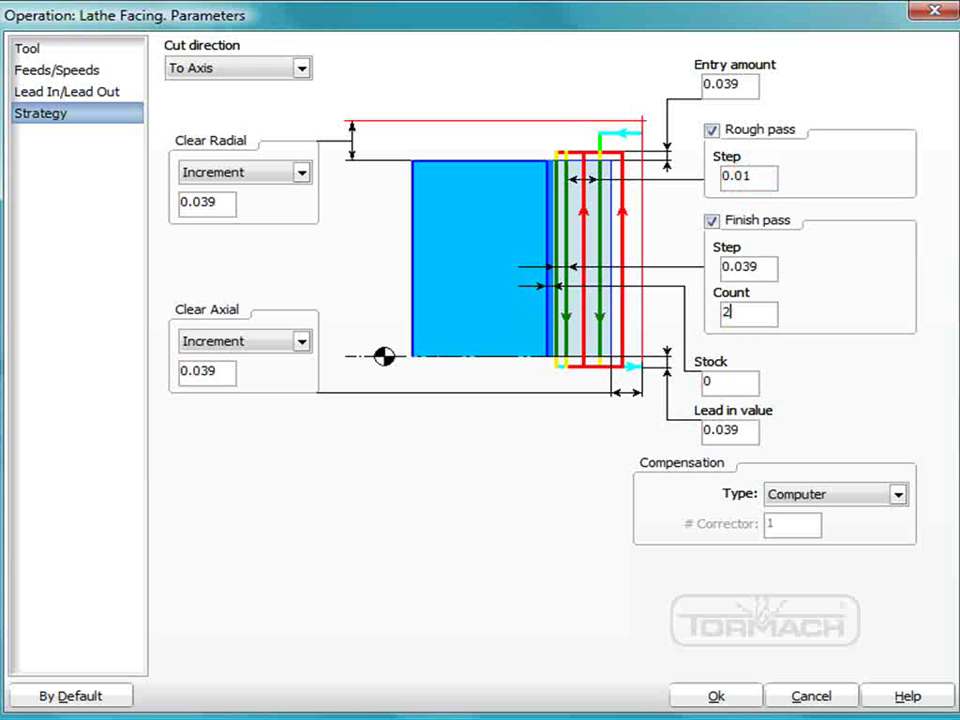
pyautogui.moveTo(738, 266); pyautogui.dragTo(767, 270)
pyautogui.write('05')
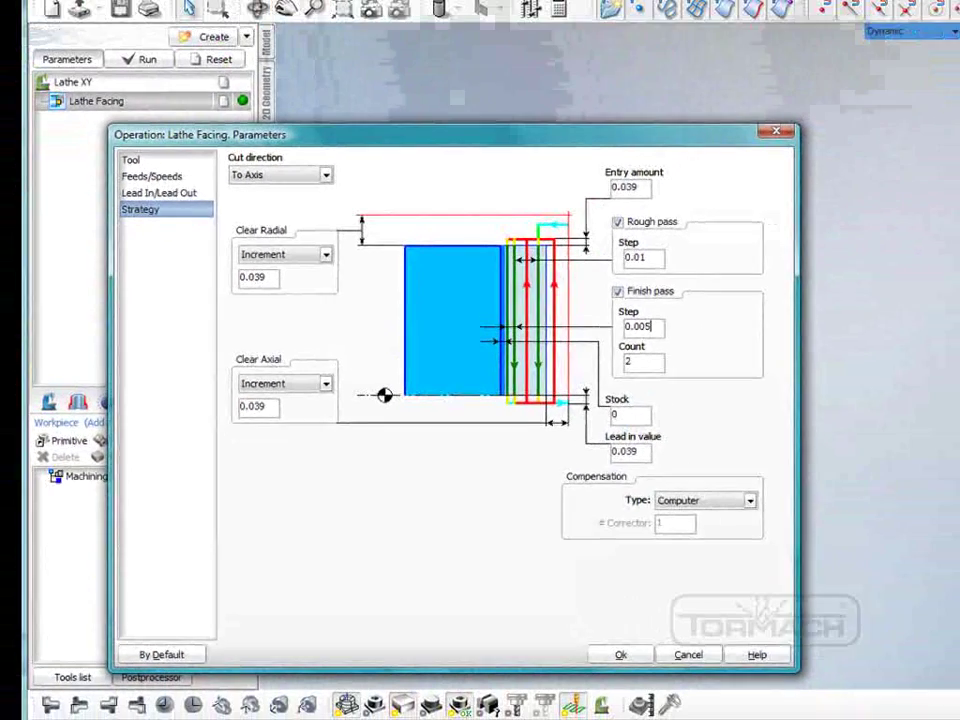
pyautogui.click(749, 267)
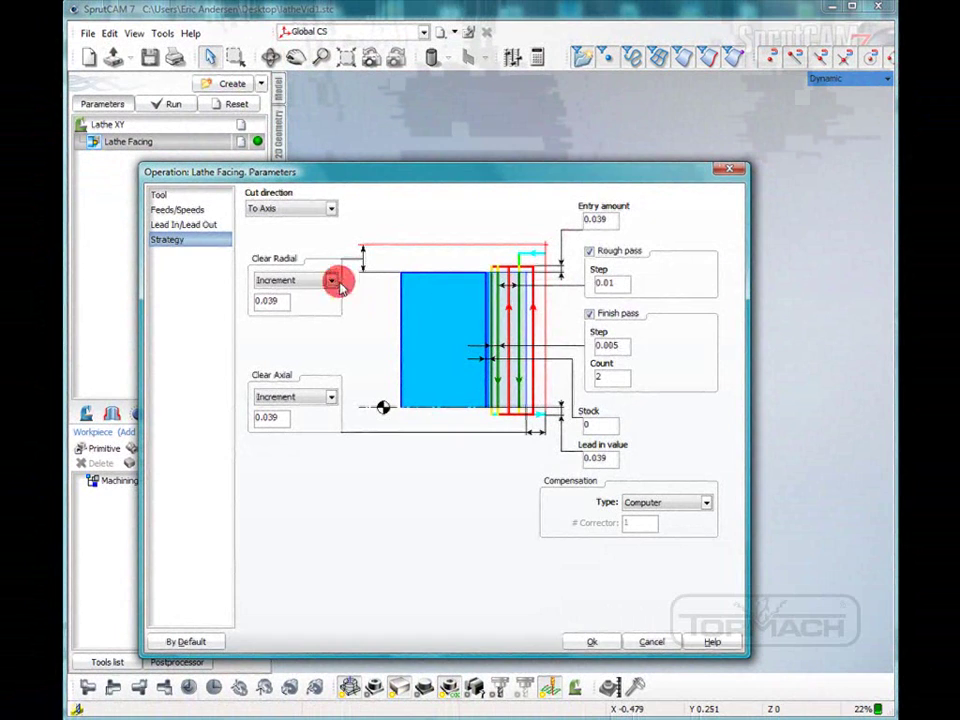
pyautogui.click(589, 642)
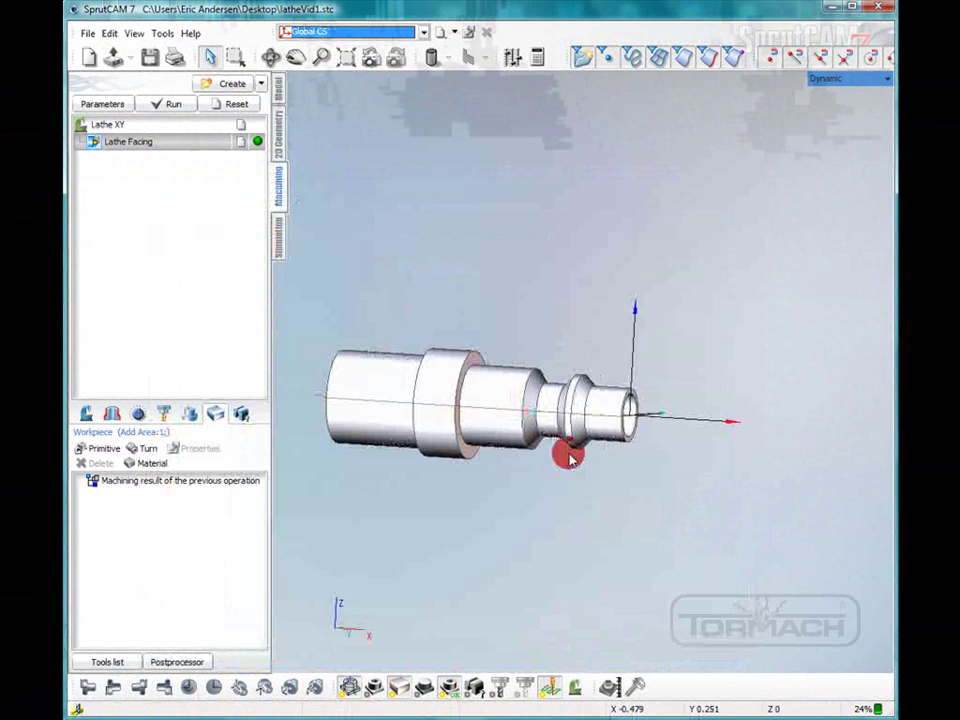
# - Calculate the toolpath for the Lathe Facing operation
pyautogui.click(167, 104)
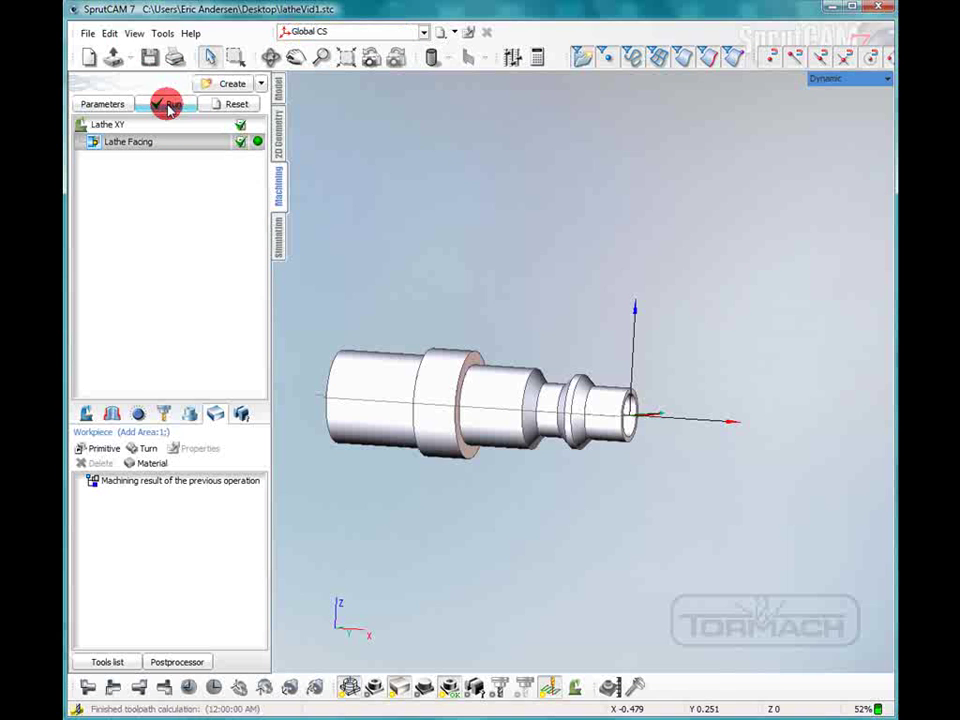
pyautogui.click(403, 318)
pyautogui.moveTo(453, 326); pyautogui.dragTo(441, 317)
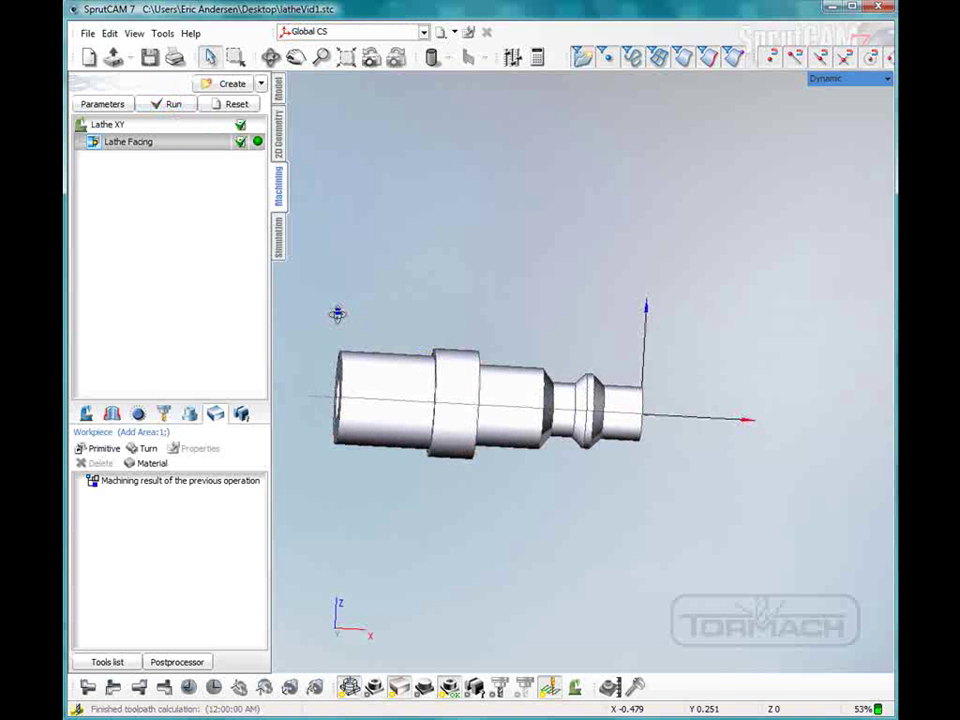
pyautogui.scroll(1, 332, 311)
pyautogui.moveTo(330, 337); pyautogui.dragTo(333, 341)
# - Switch to simulation mode and examine the stock, part and tool, including from the Turn Front view
pyautogui.click(279, 237)
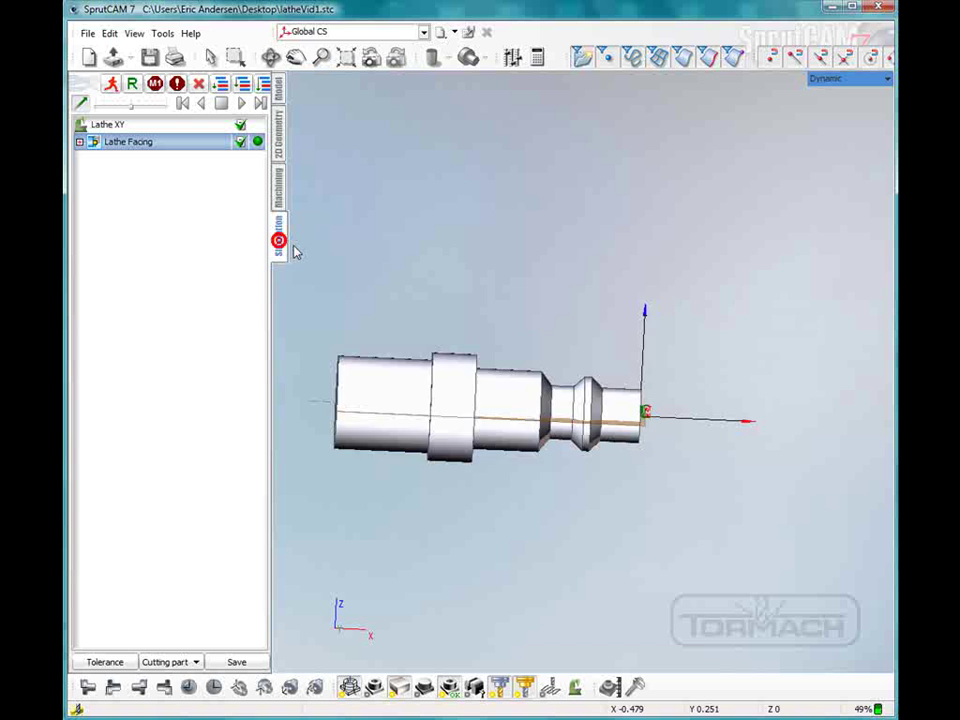
pyautogui.moveTo(536, 396); pyautogui.dragTo(546, 410)
pyautogui.scroll(5, 546, 410)
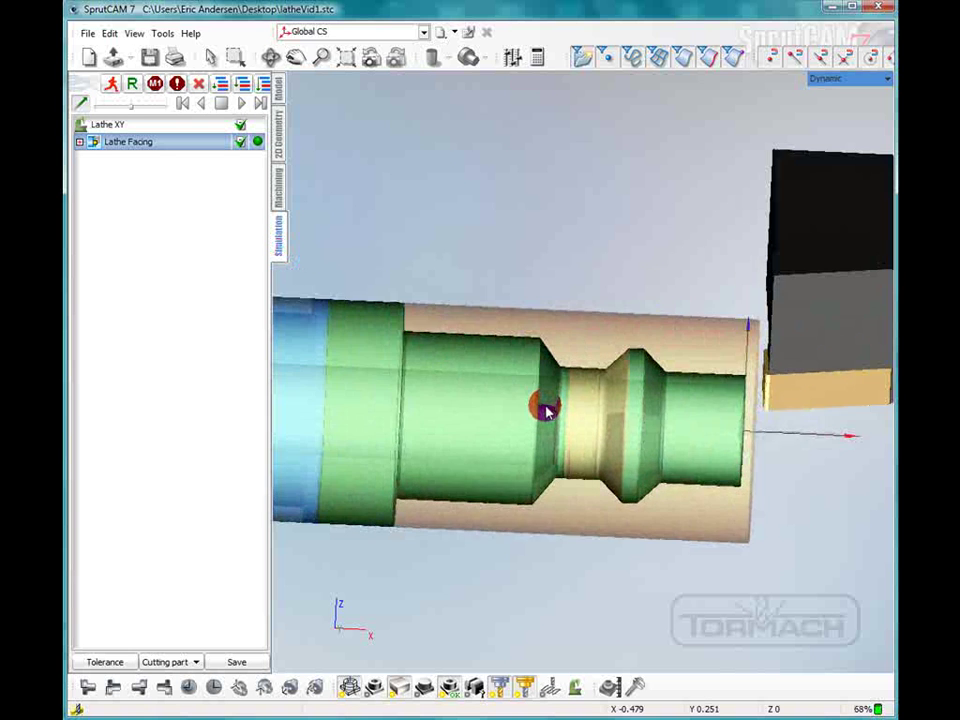
pyautogui.scroll(-4, 546, 410)
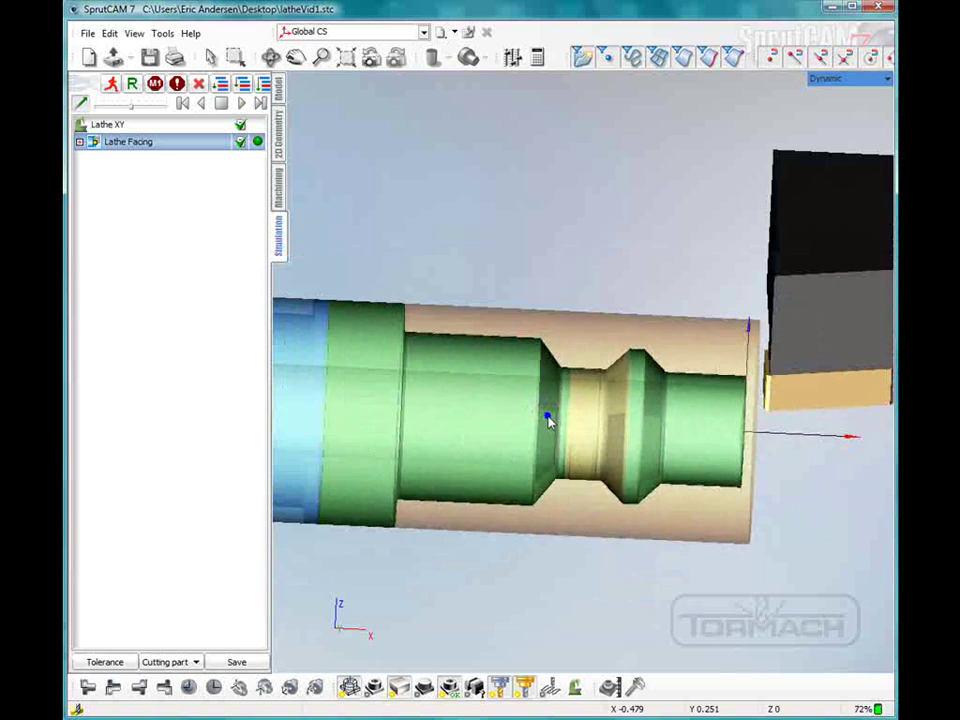
pyautogui.moveTo(546, 414); pyautogui.dragTo(540, 347)
pyautogui.moveTo(553, 401); pyautogui.dragTo(90, 564)
pyautogui.click(91, 687)
pyautogui.moveTo(436, 388)
pyautogui.mouseDown()
pyautogui.moveTo(519, 399)
pyautogui.moveTo(519, 501)
pyautogui.moveTo(540, 615)
pyautogui.mouseUp()
pyautogui.moveTo(528, 488); pyautogui.dragTo(513, 350)
pyautogui.scroll(6, 513, 350)
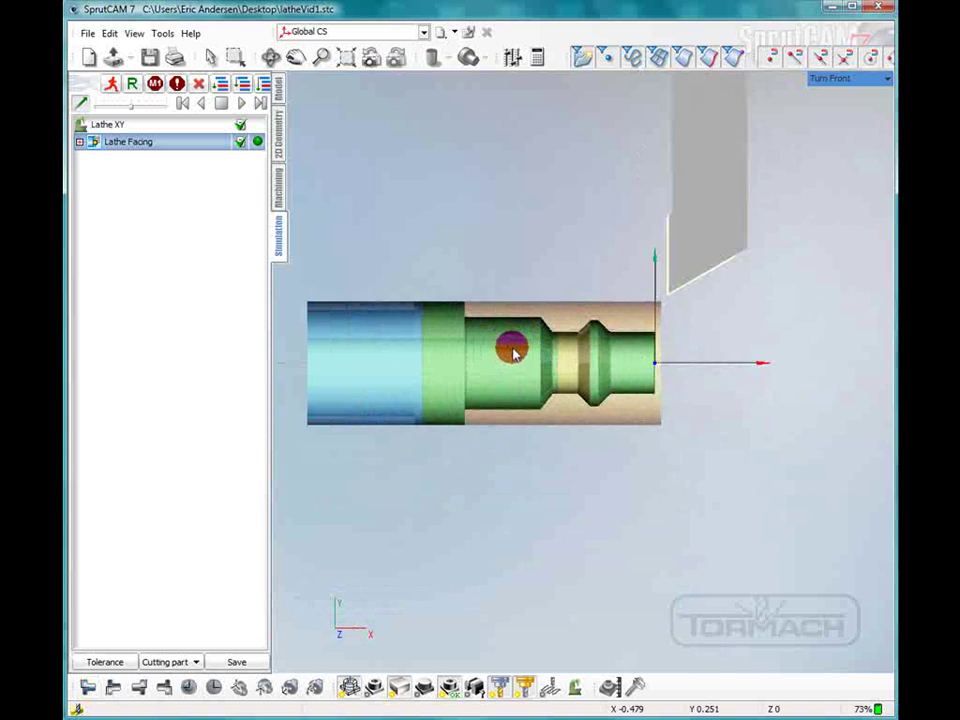
pyautogui.scroll(1, 513, 350)
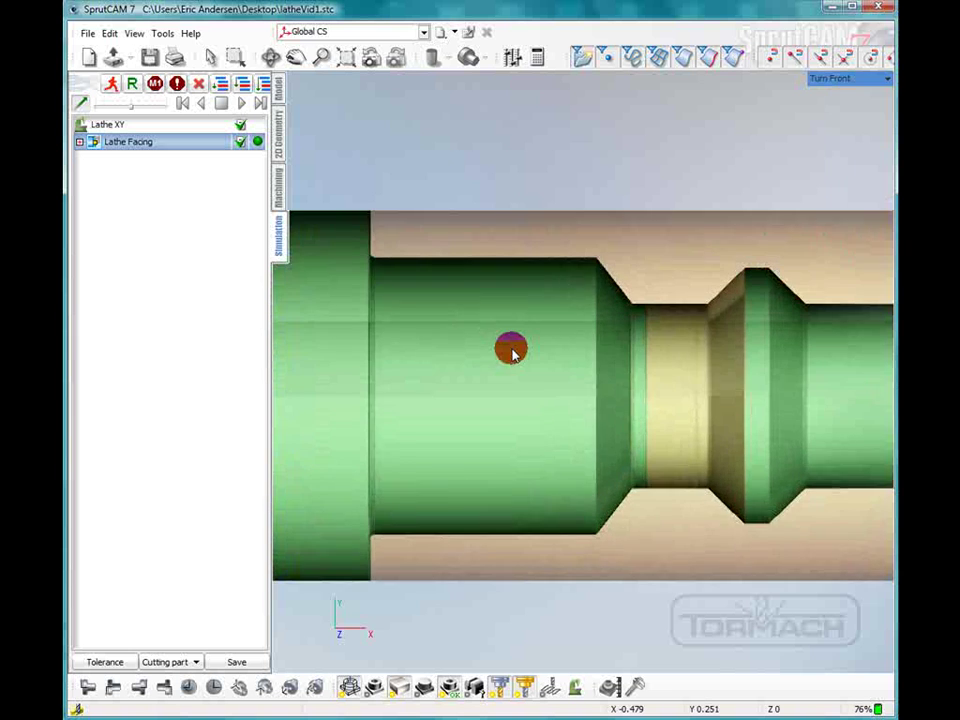
pyautogui.scroll(-4, 513, 350)
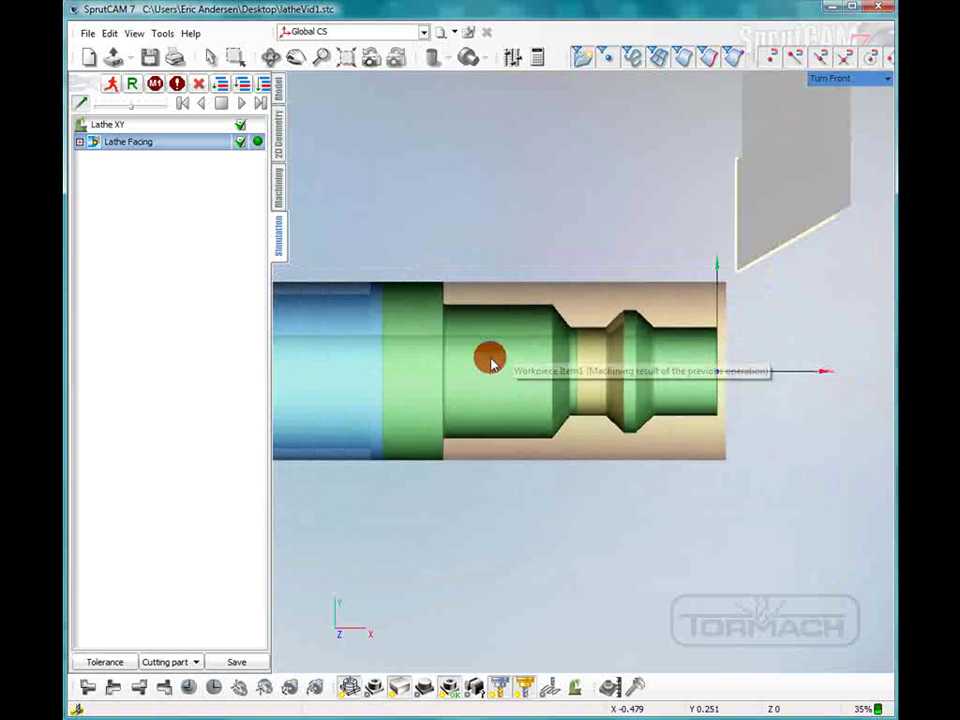
# - Run the machining simulation of the facing operation and check the material removed at the stock's front end
pyautogui.click(243, 86)
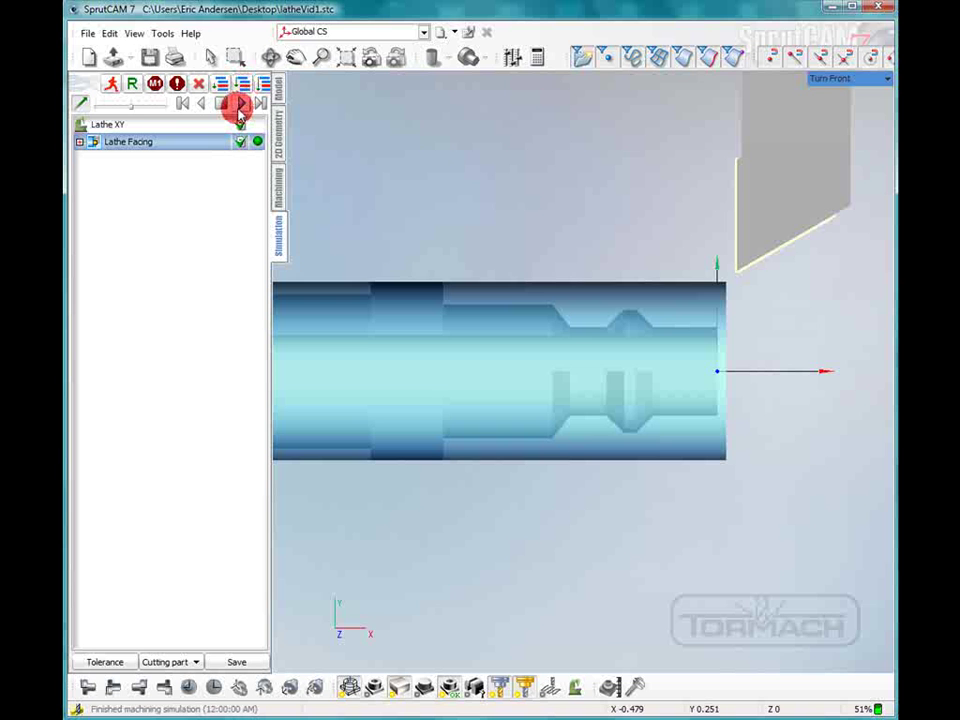
pyautogui.click(240, 110)
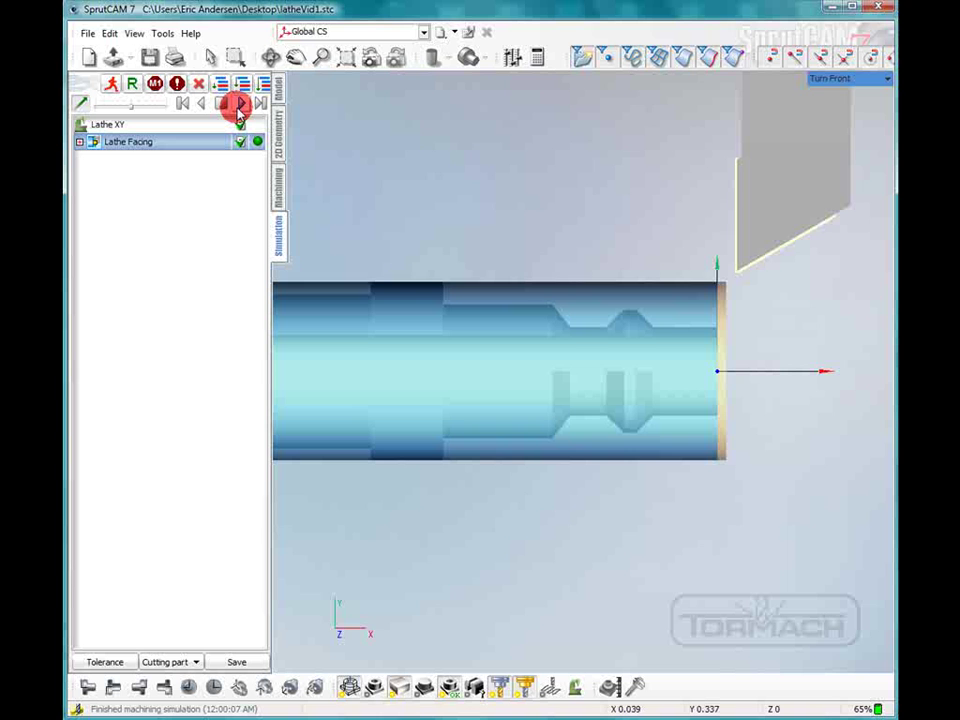
pyautogui.click(806, 203)
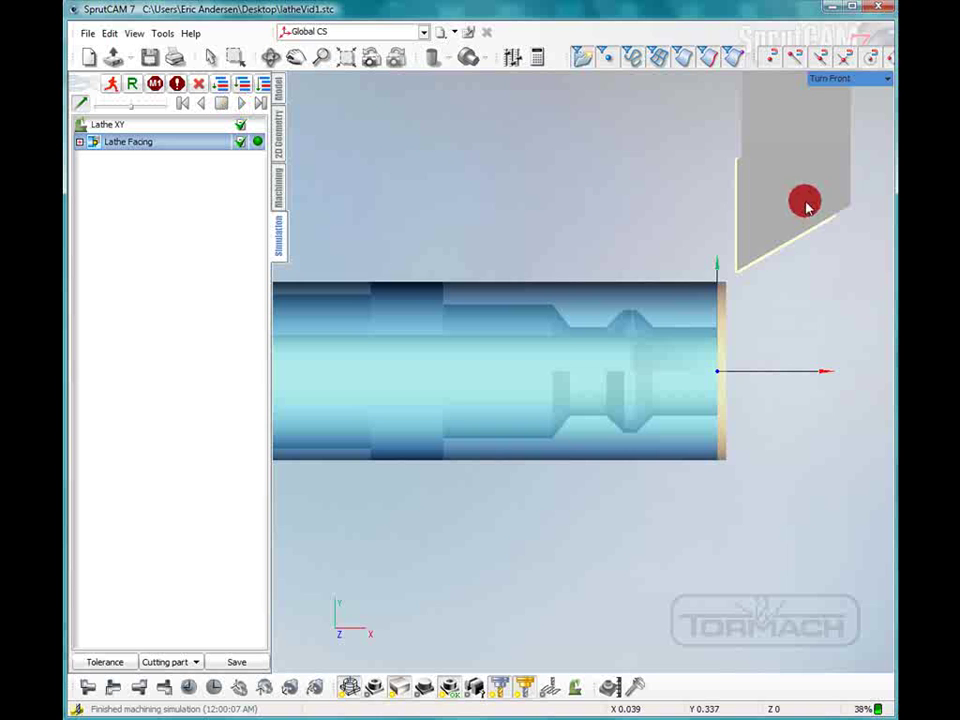
pyautogui.moveTo(750, 245); pyautogui.dragTo(702, 280)
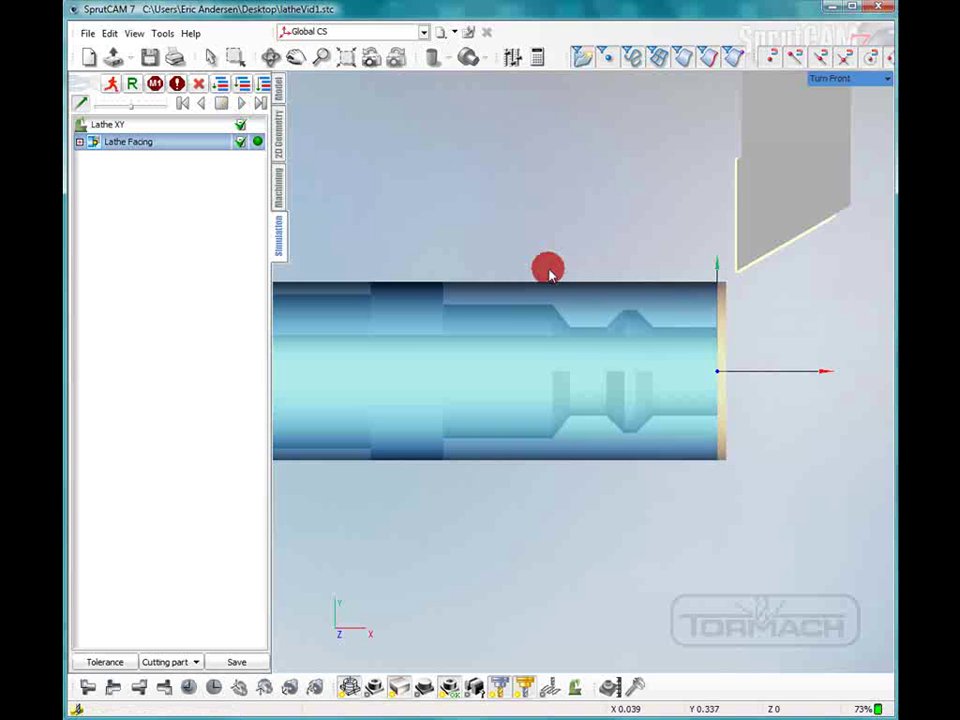
pyautogui.moveTo(600, 317); pyautogui.dragTo(633, 299)
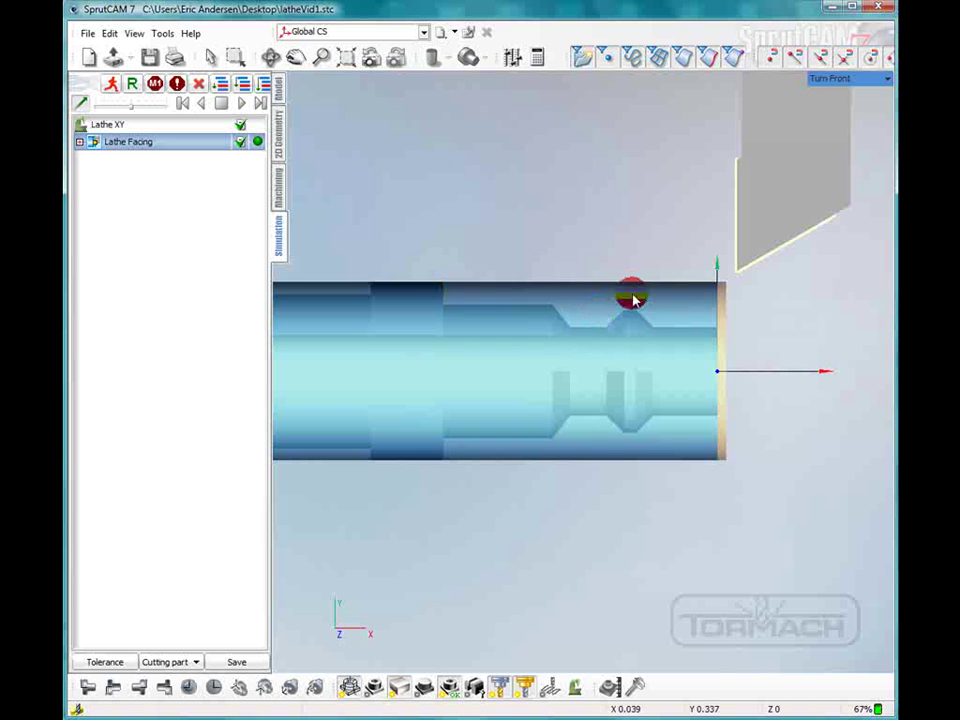
# - Return to machining mode, then create a Lathe Roughing operation after the facing operation and select it
pyautogui.click(276, 180)
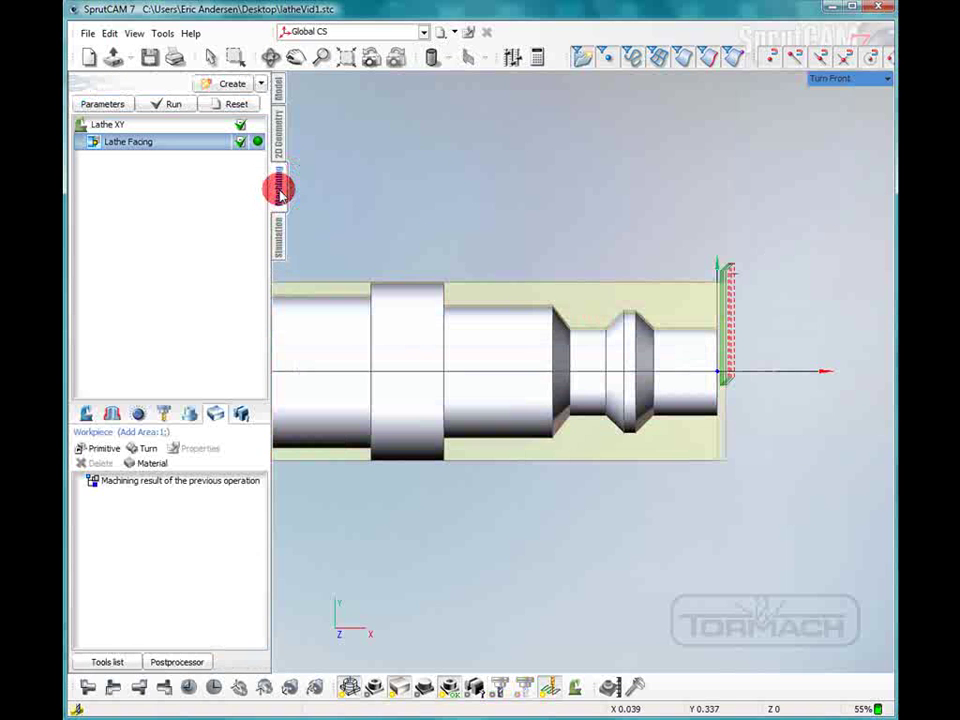
pyautogui.click(264, 88)
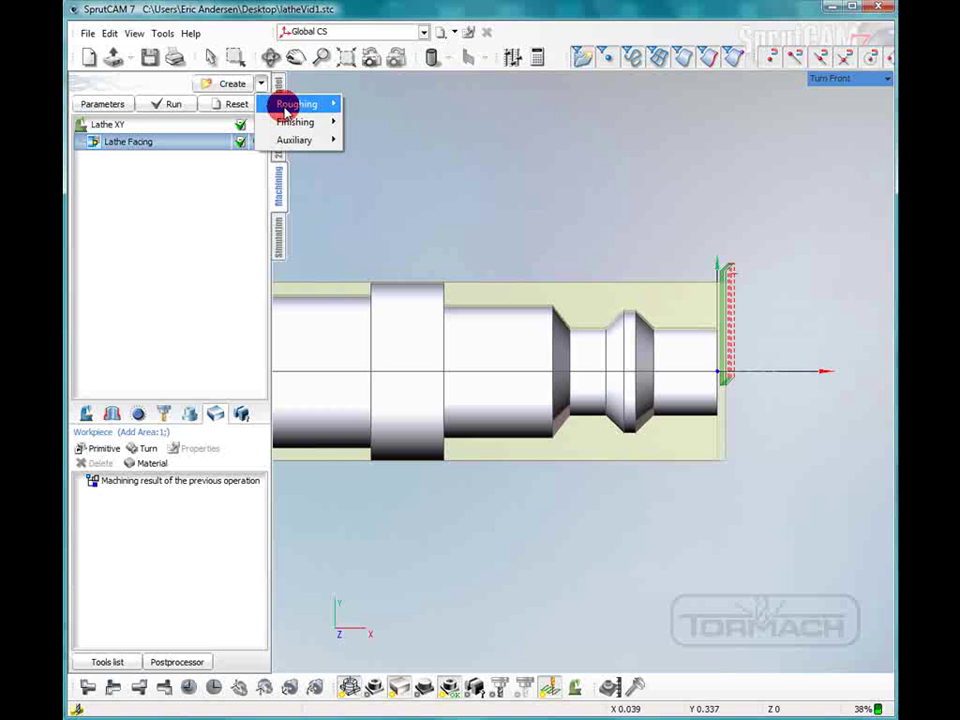
pyautogui.moveTo(295, 104)
pyautogui.click(383, 141)
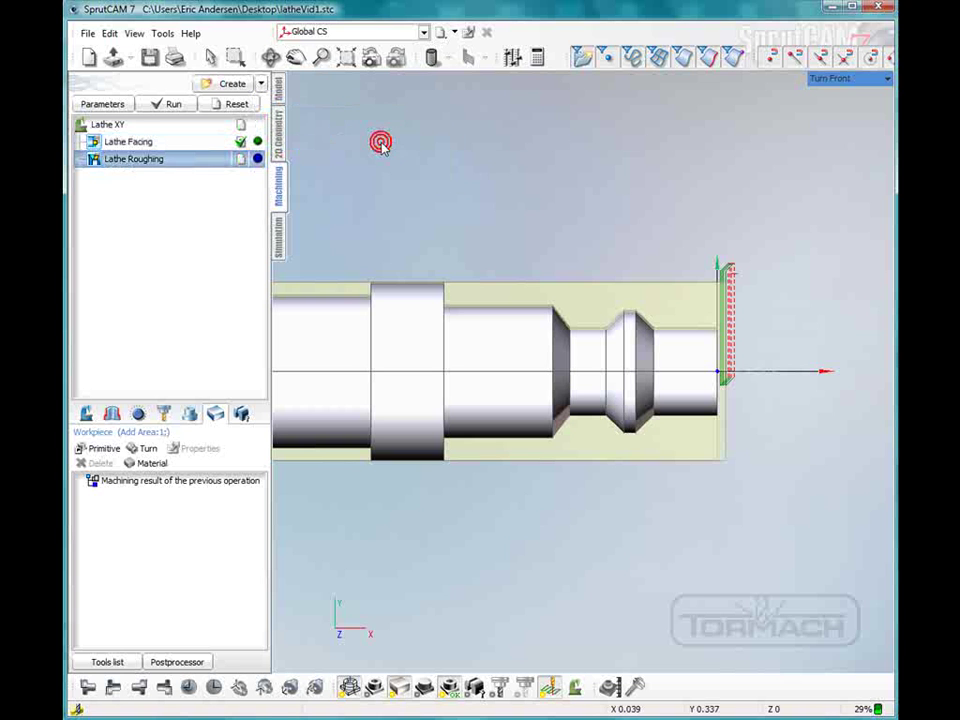
pyautogui.click(132, 160)
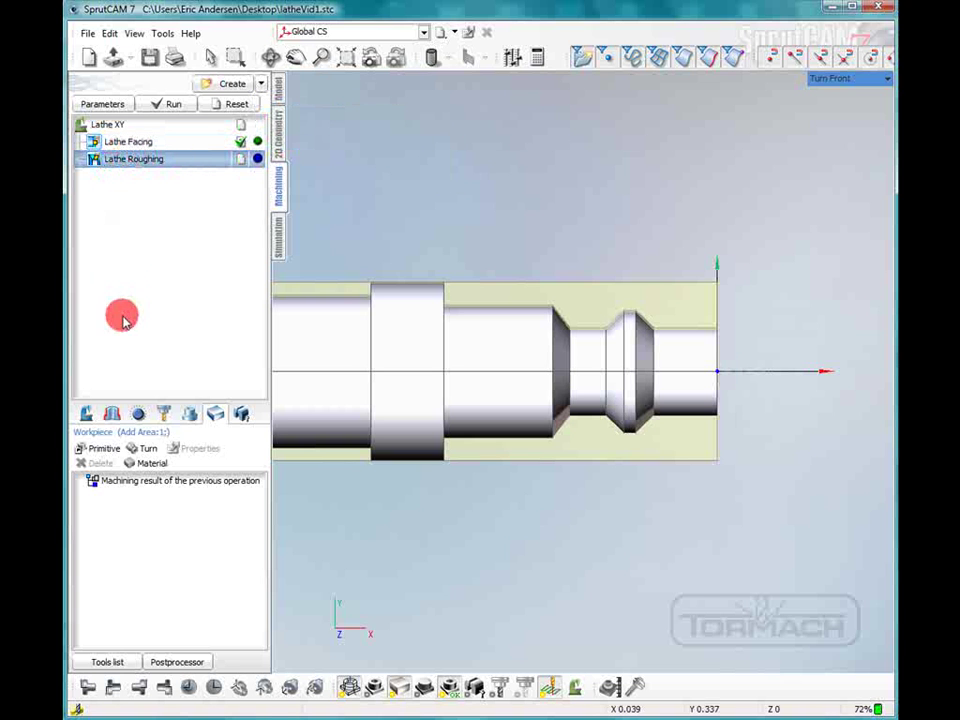
# - Limit the Current Part item in the roughing job assignment to the region between axial planes
pyautogui.click(111, 414)
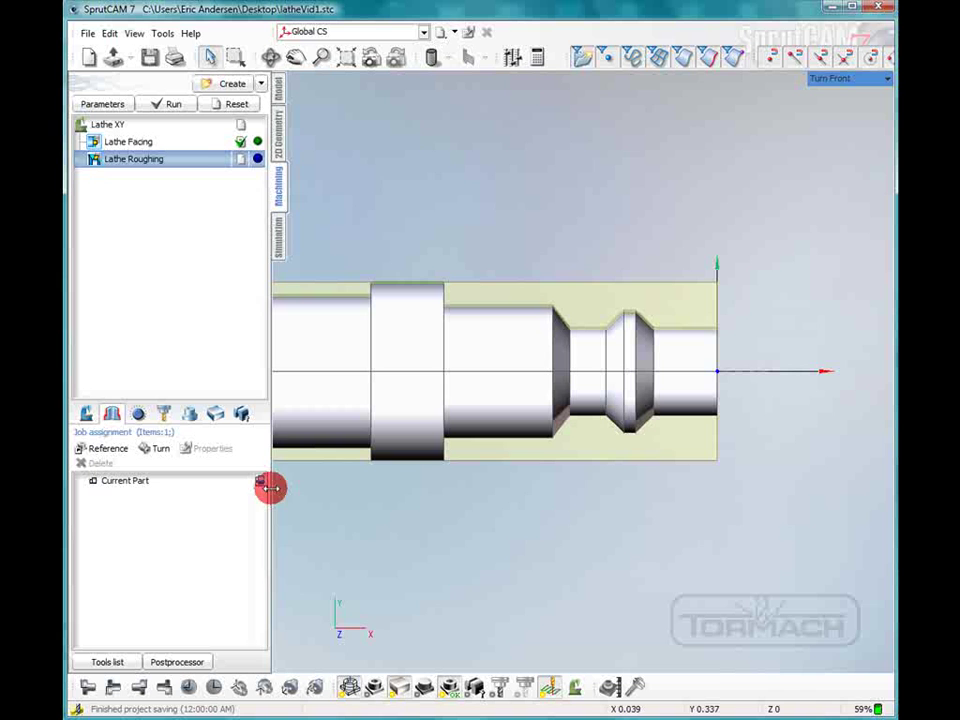
pyautogui.moveTo(270, 487); pyautogui.dragTo(282, 485)
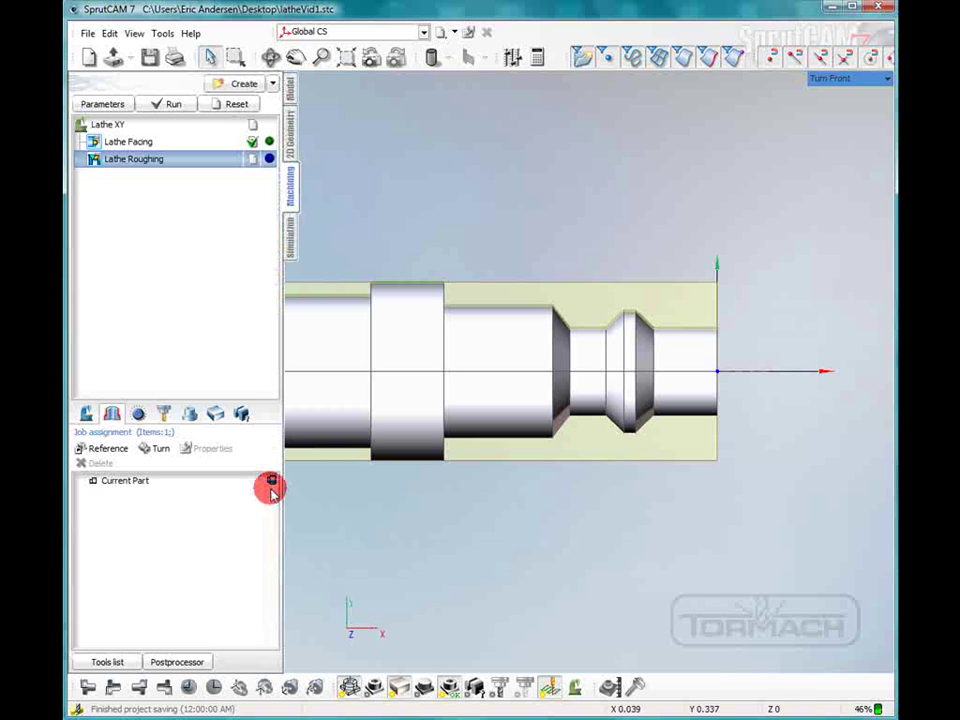
pyautogui.click(272, 483)
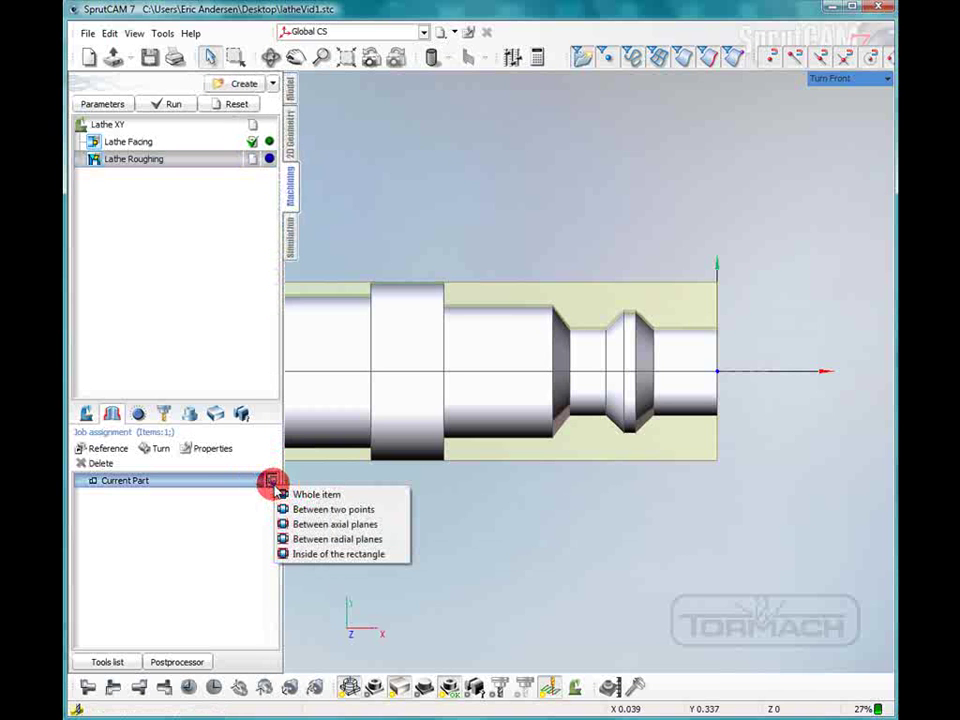
pyautogui.click(313, 523)
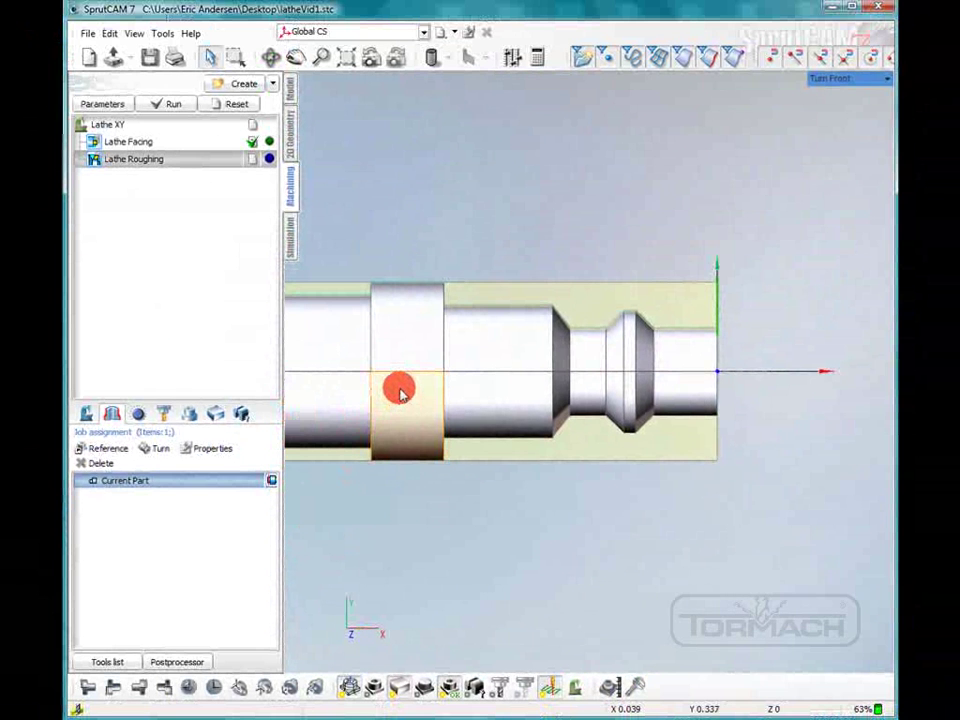
# - Open the Lathe Roughing operation's parameters and assign the external toolholder tool named tool1
pyautogui.moveTo(420, 388); pyautogui.dragTo(512, 392, button='middle')
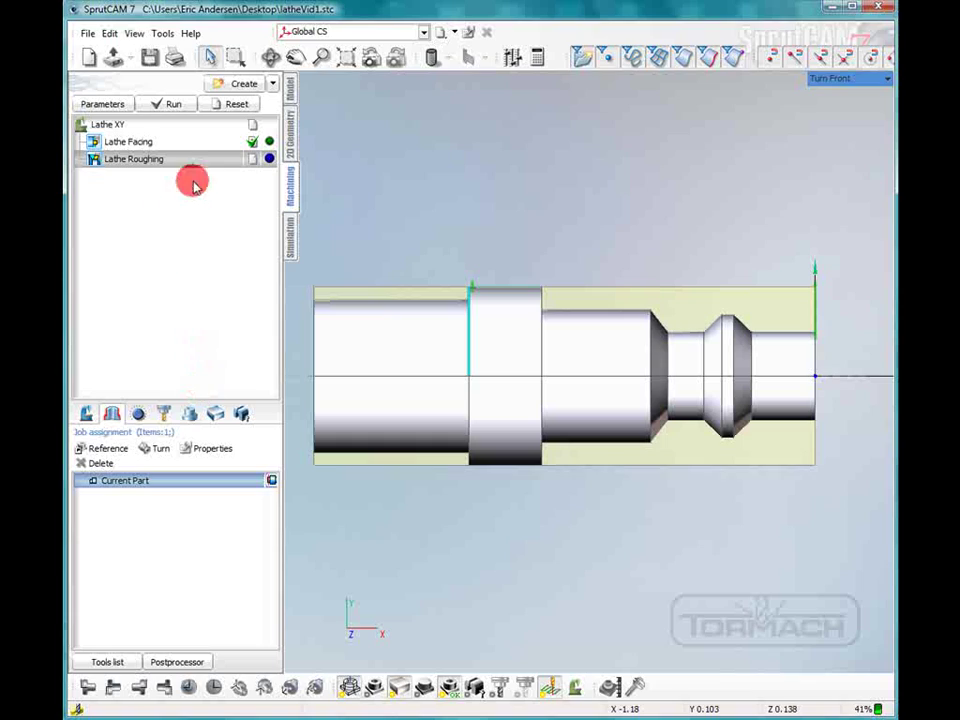
pyautogui.doubleClick(173, 162)
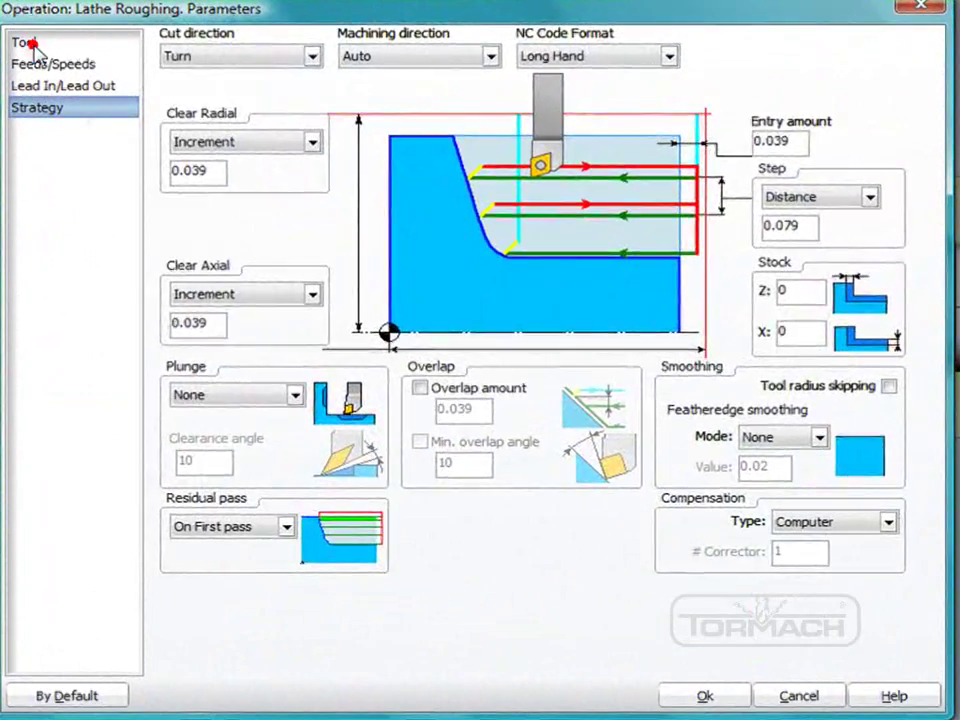
pyautogui.click(39, 56)
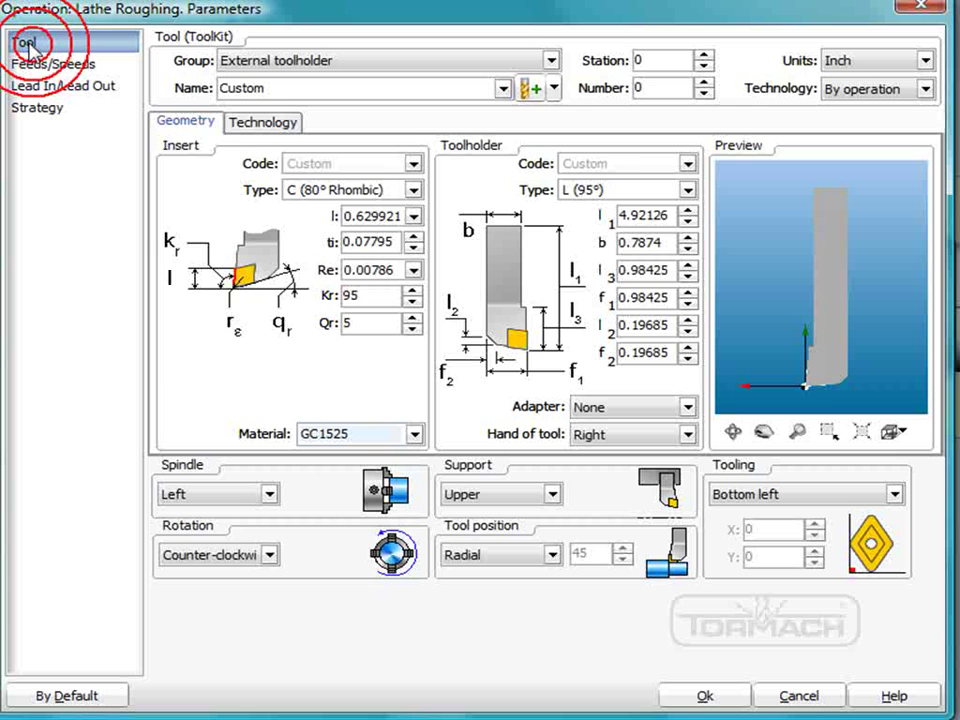
pyautogui.click(499, 100)
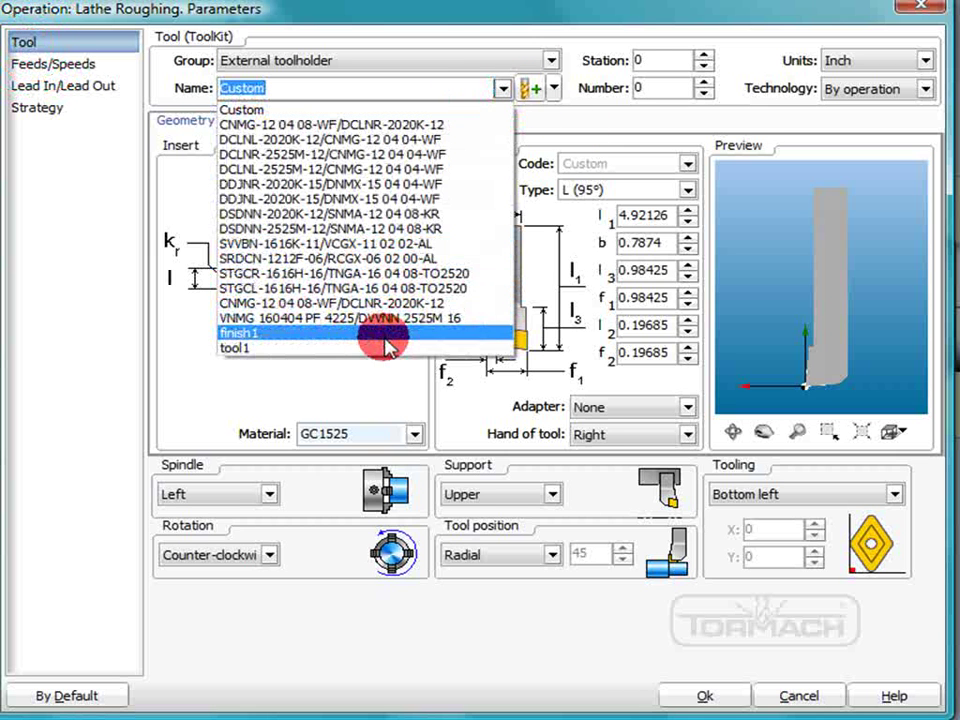
pyautogui.click(382, 345)
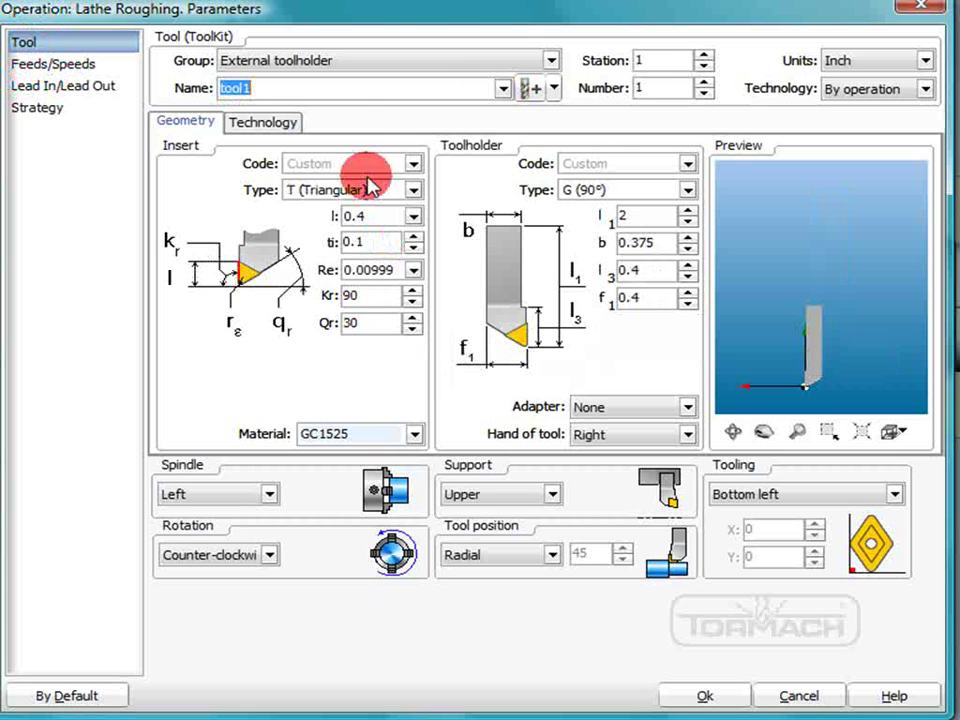
# - Review the roughing feeds and lead settings, then set the strategy to Forward machining direction, 0.01 step distance and All plunge mode
pyautogui.click(30, 64)
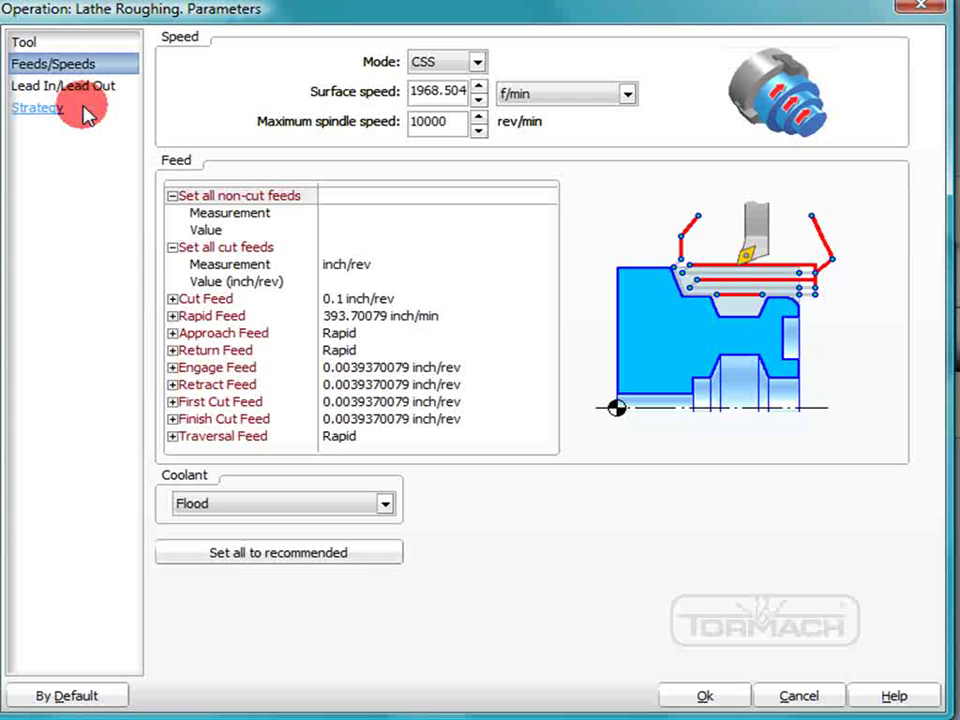
pyautogui.click(62, 87)
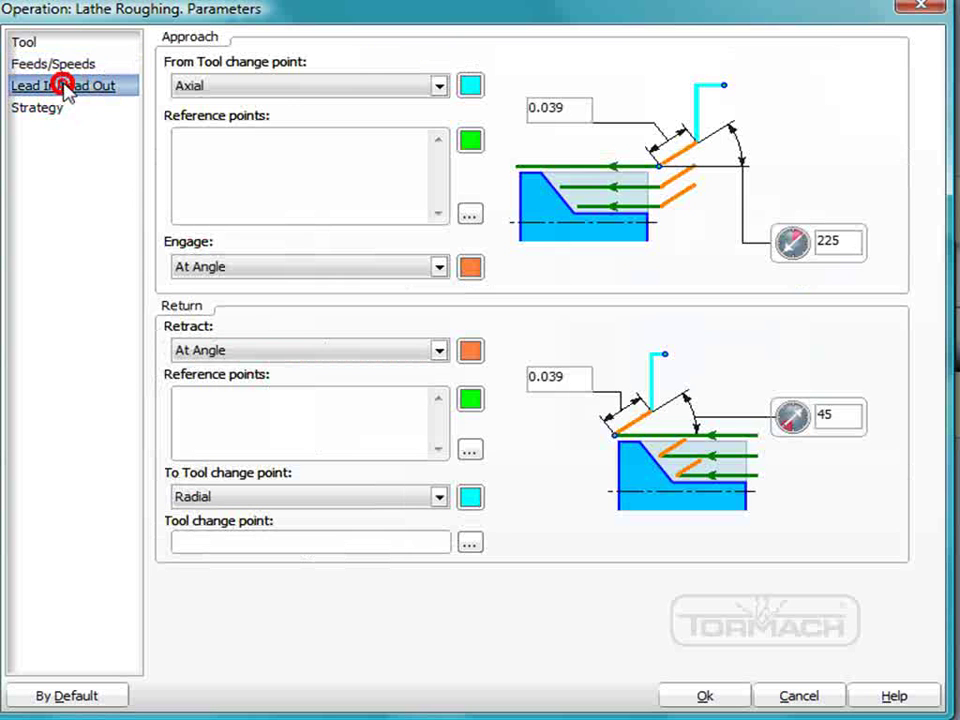
pyautogui.click(48, 108)
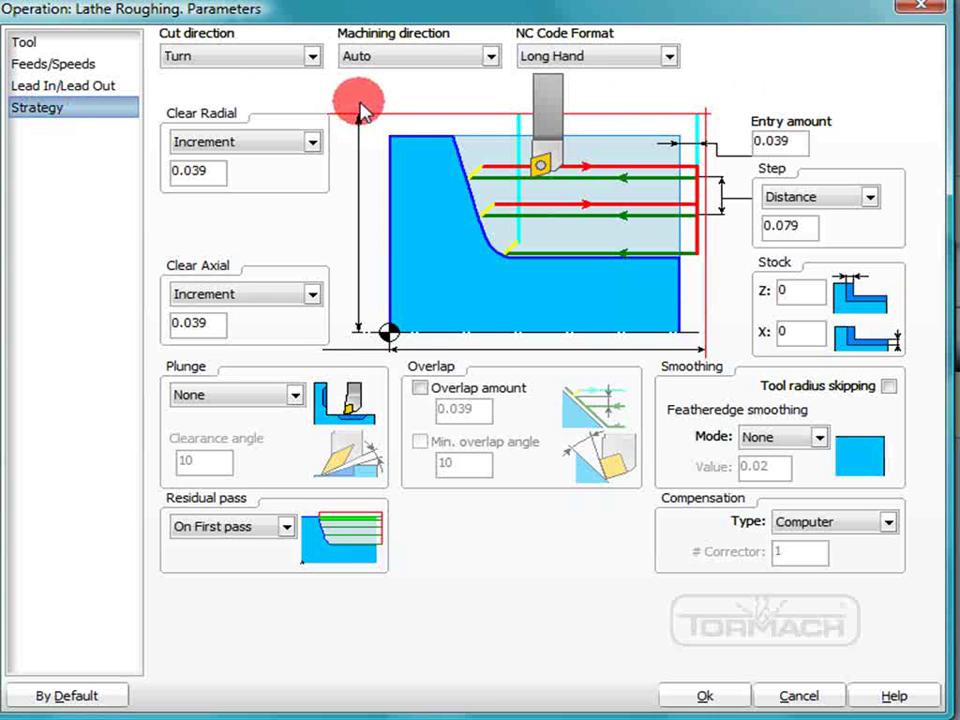
pyautogui.click(491, 57)
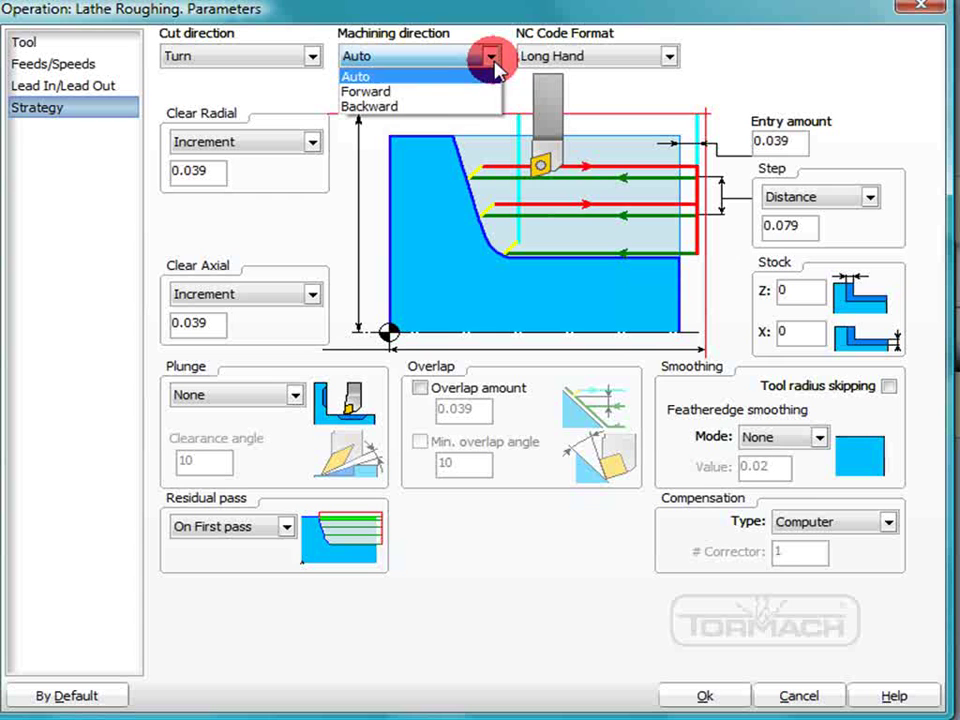
pyautogui.click(484, 90)
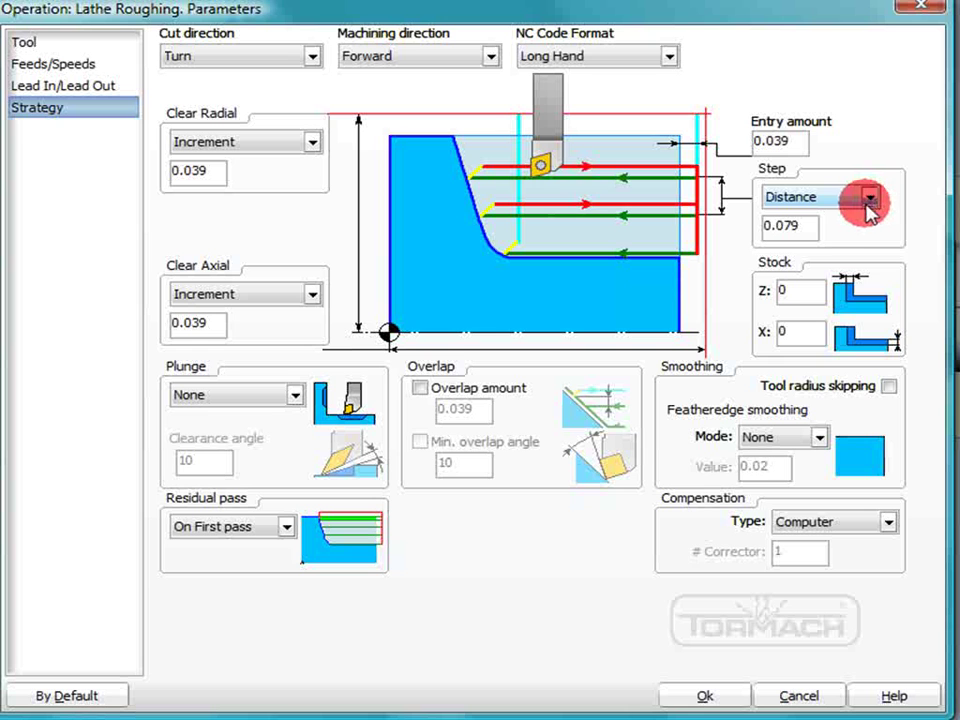
pyautogui.moveTo(784, 226); pyautogui.dragTo(813, 228)
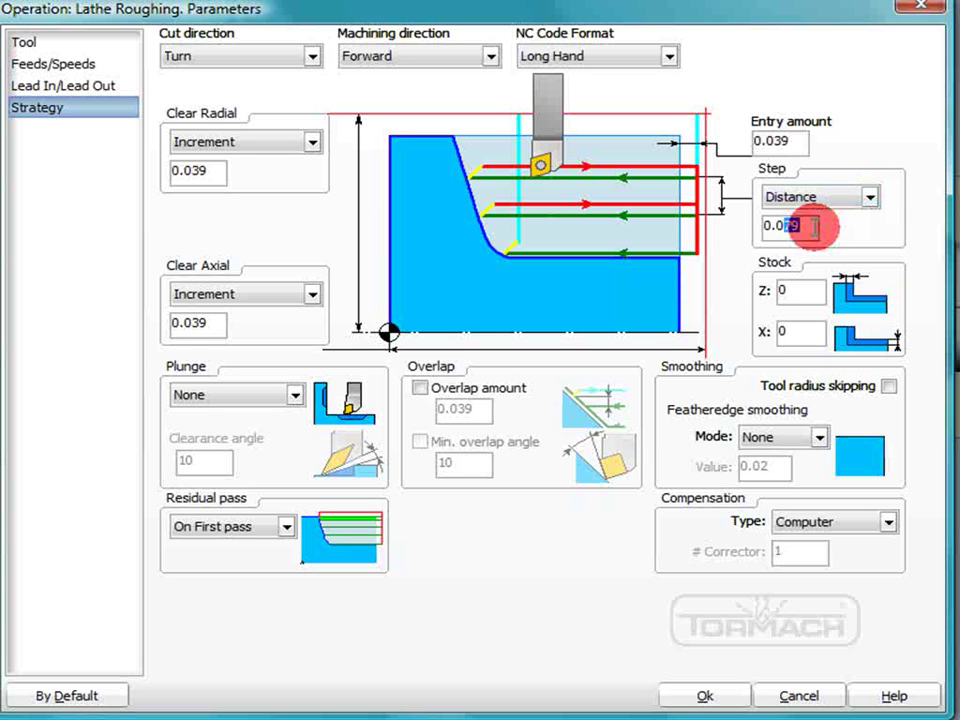
pyautogui.write('1')
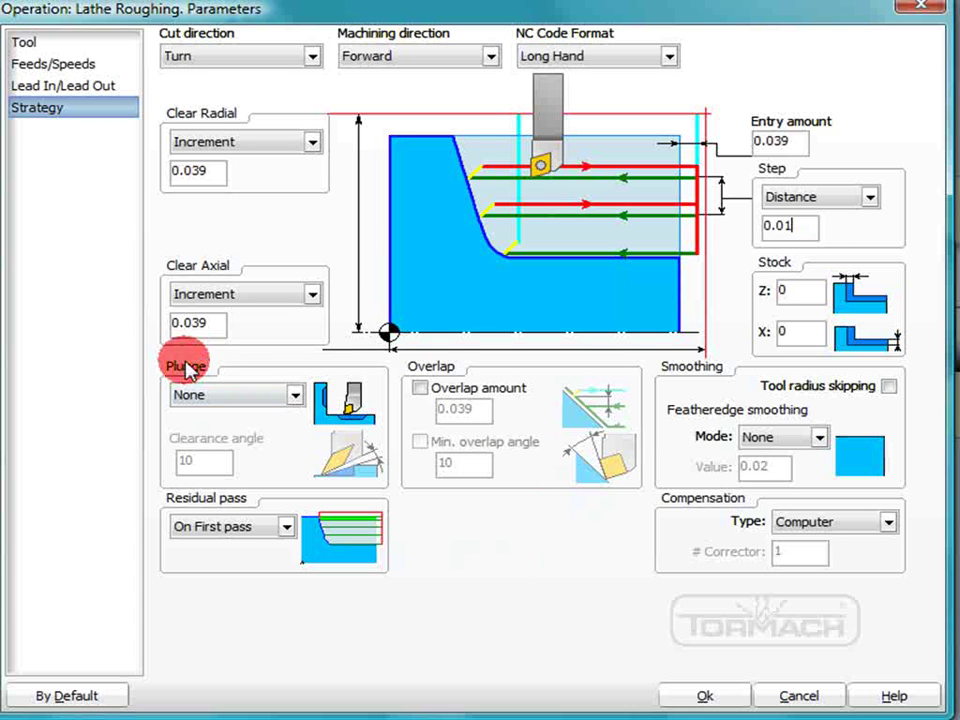
pyautogui.click(294, 395)
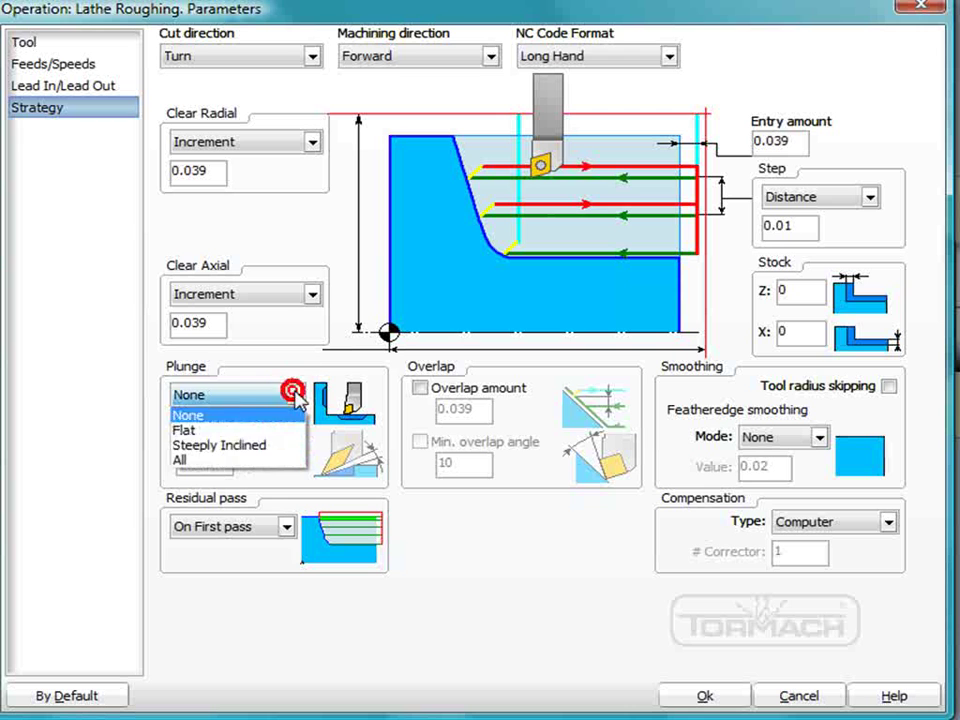
pyautogui.click(235, 459)
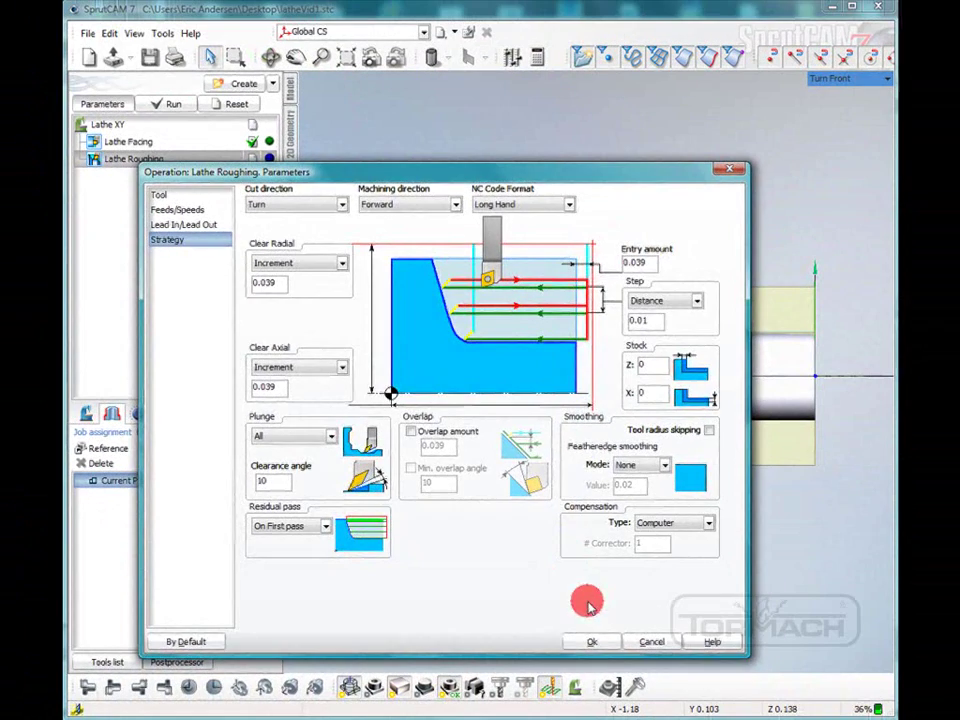
pyautogui.click(594, 644)
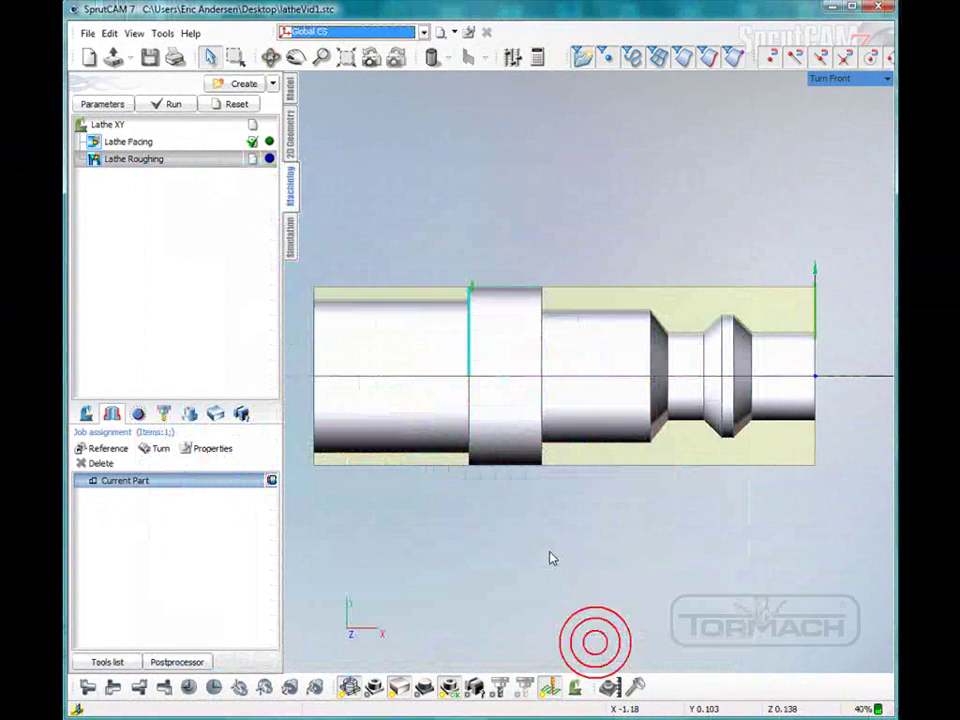
# - Calculate the Lathe Roughing toolpath and inspect its passes around the groove near the part's front end
pyautogui.click(170, 104)
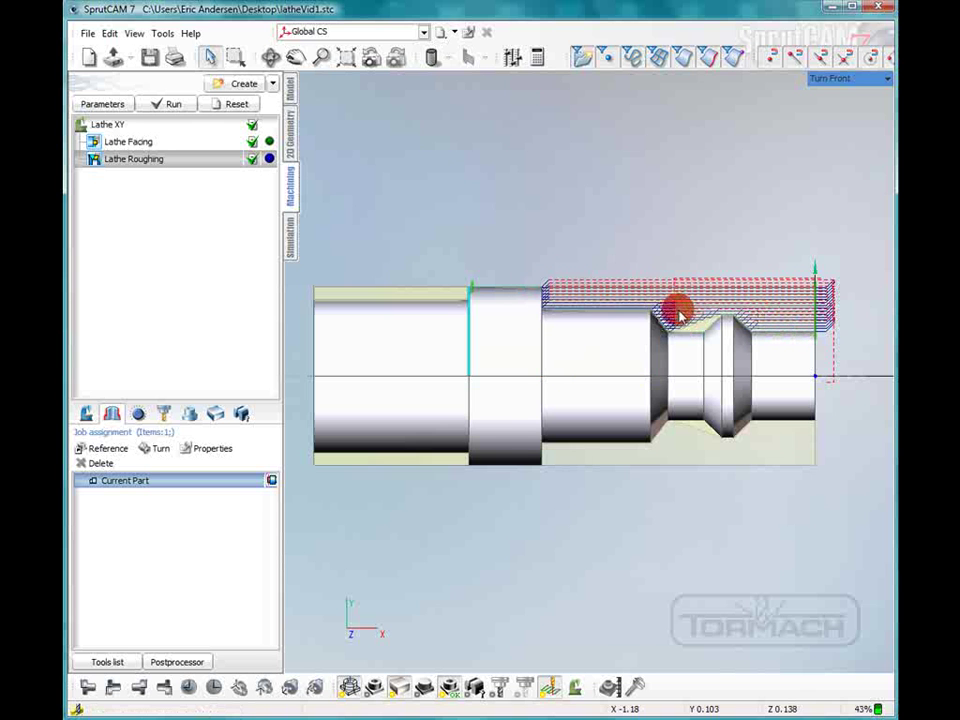
pyautogui.scroll(3, 675, 318)
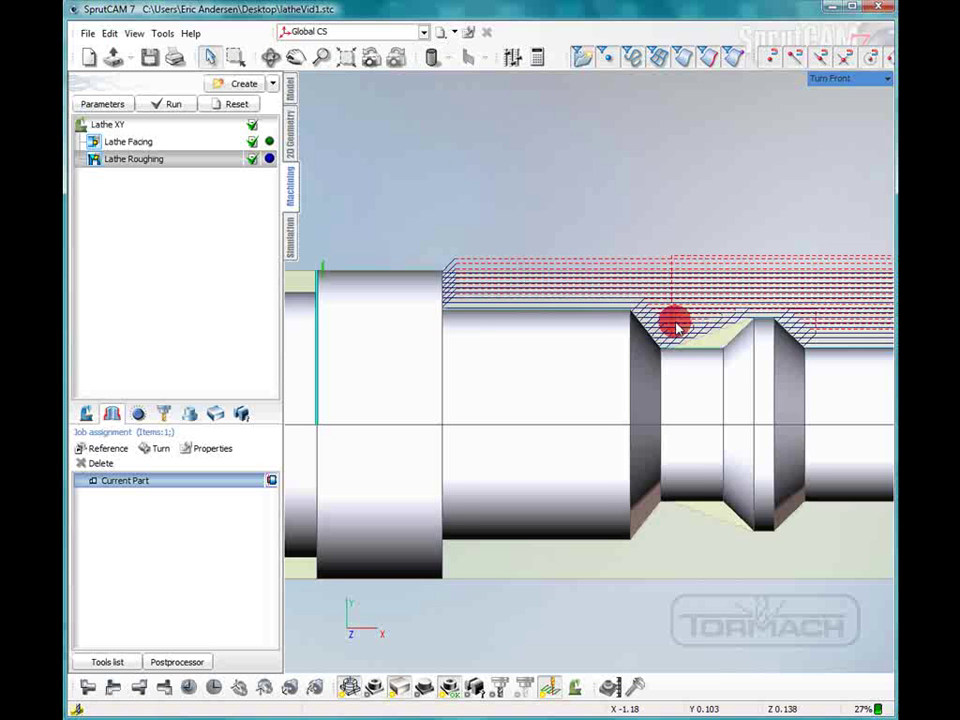
pyautogui.scroll(-3, 675, 322)
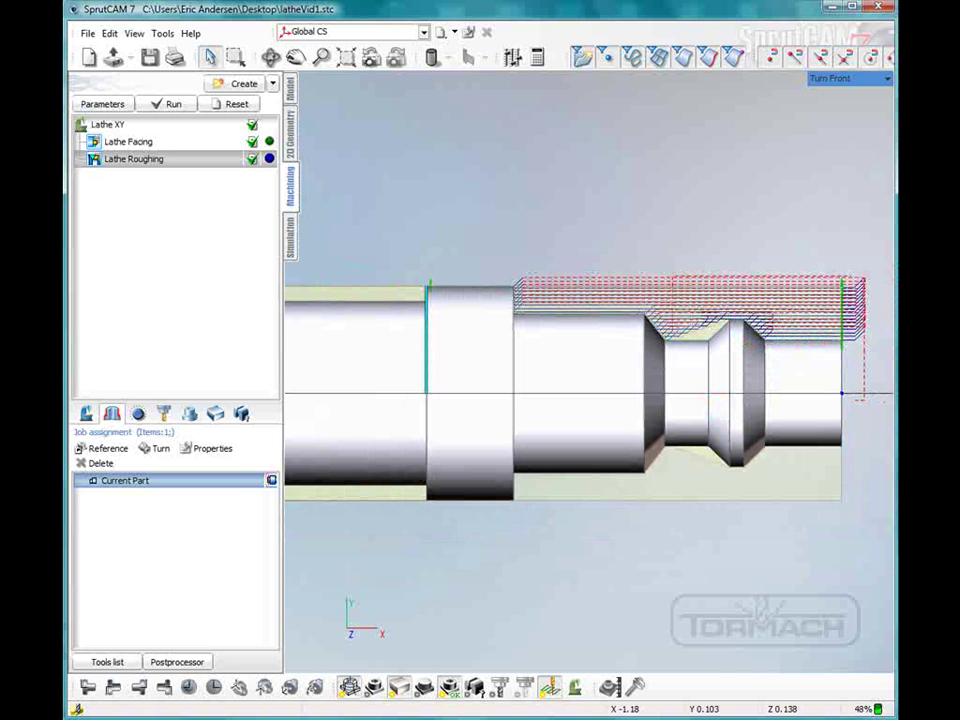
pyautogui.moveTo(782, 364)
pyautogui.mouseDown()
pyautogui.moveTo(853, 326)
pyautogui.moveTo(790, 340)
pyautogui.mouseUp()
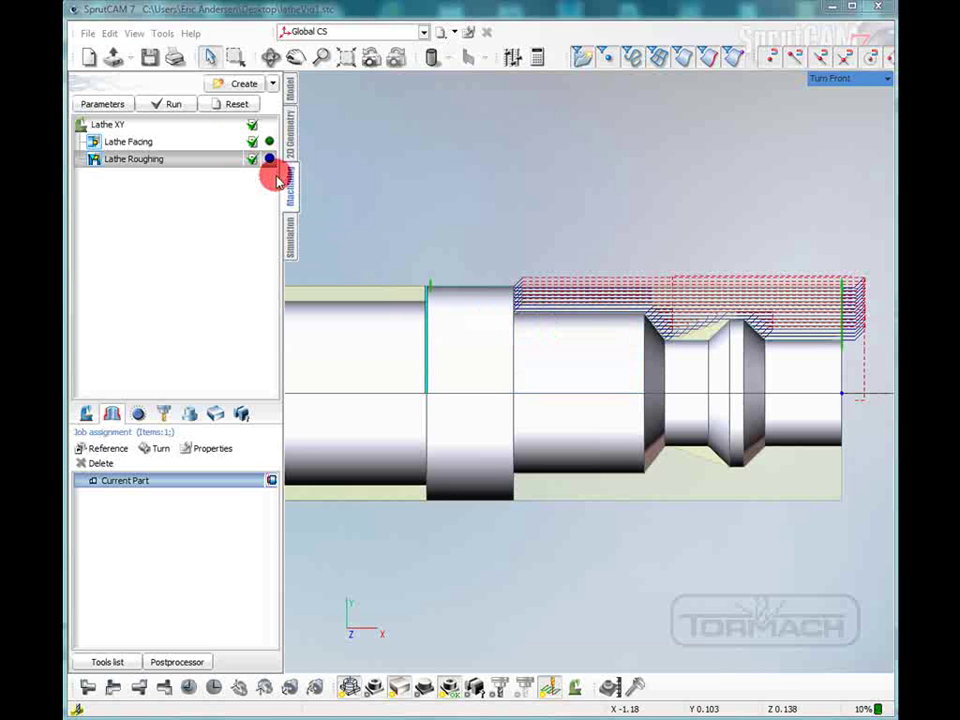
# - Simulate the roughing operation at a faster playback speed and examine the machined stock from an angled view
pyautogui.click(292, 236)
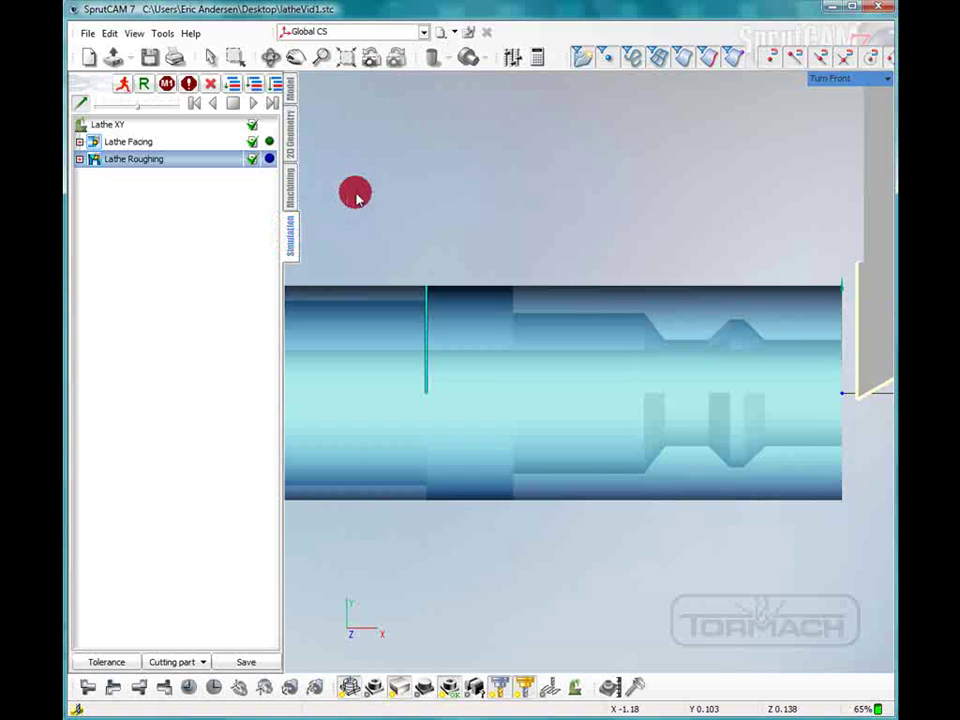
pyautogui.click(255, 103)
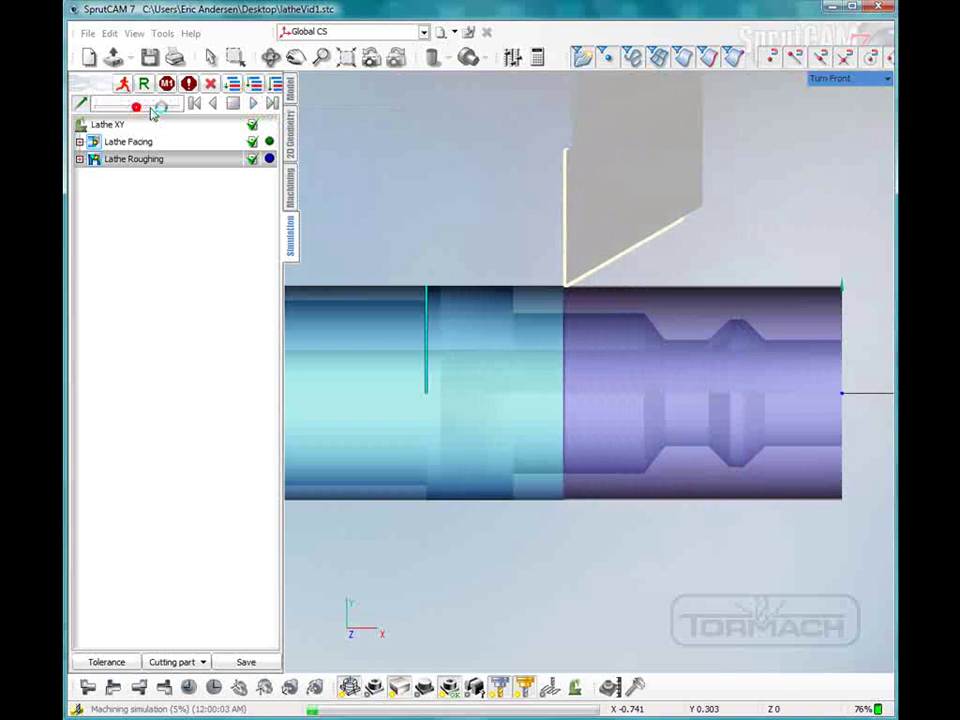
pyautogui.moveTo(152, 112); pyautogui.dragTo(175, 122)
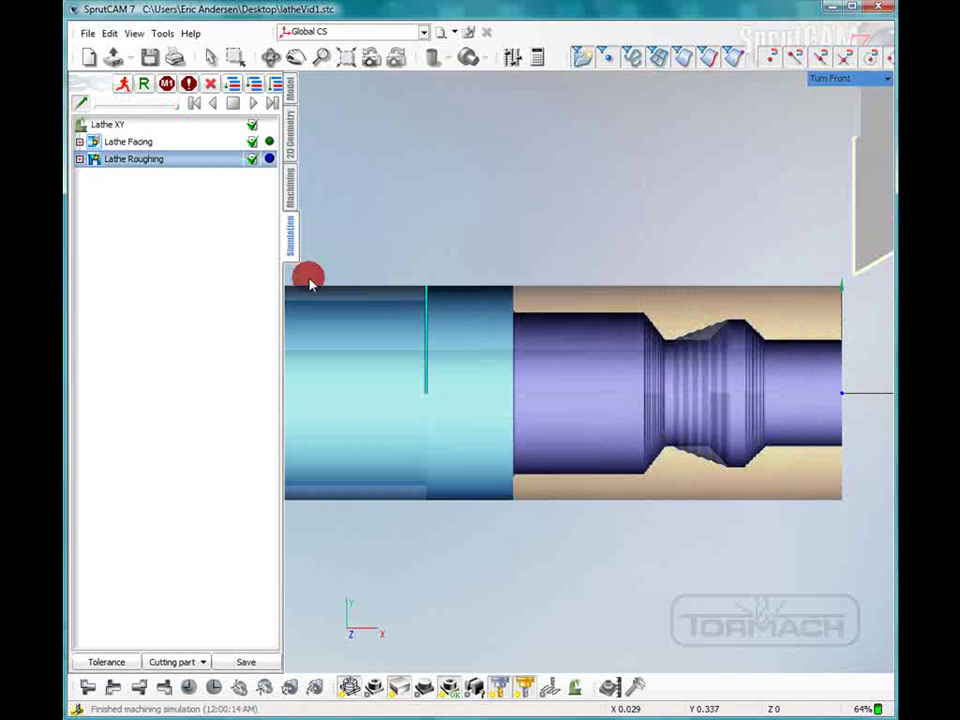
pyautogui.moveTo(728, 403); pyautogui.dragTo(816, 396, button='right')
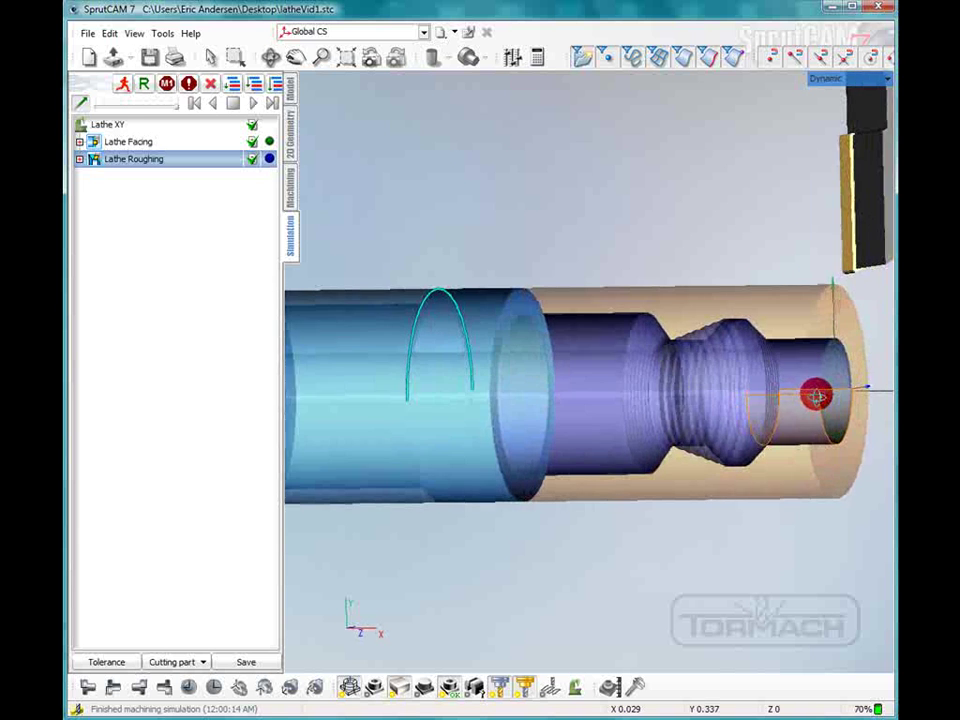
# - Return to machining mode, set the Lathe Roughing stock allowance to .002 in both Z and X, and recalculate the toolpath
pyautogui.click(296, 184)
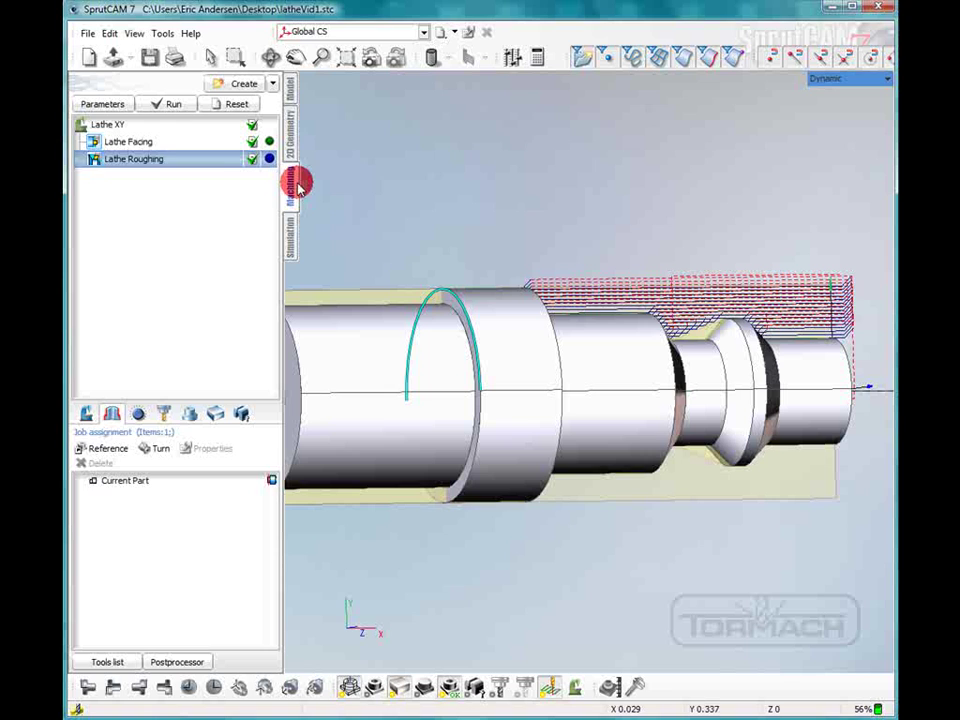
pyautogui.click(154, 165)
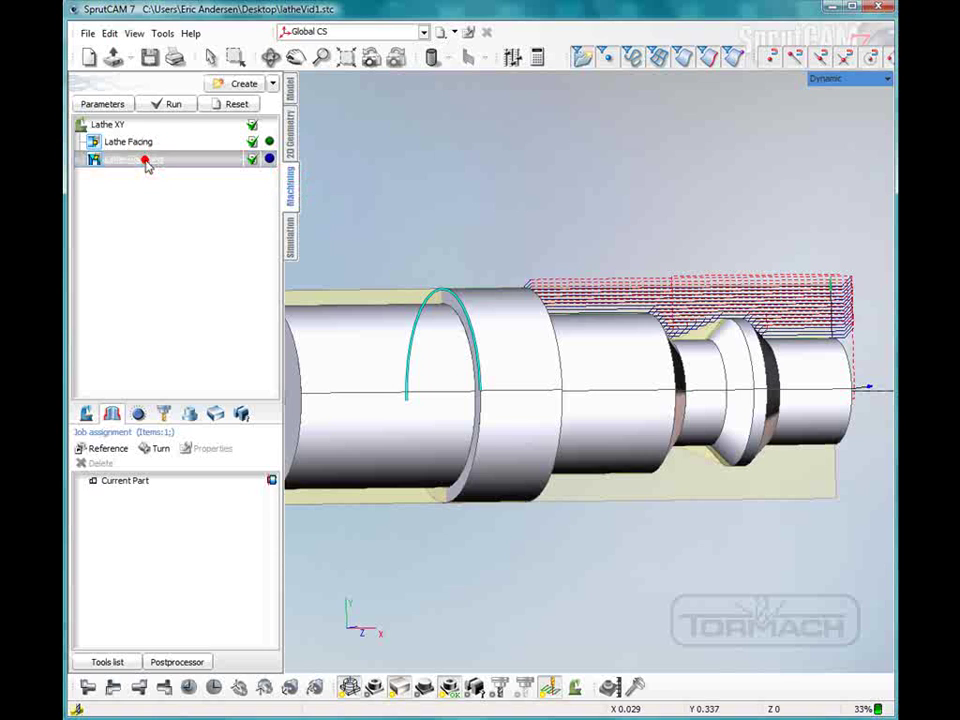
pyautogui.doubleClick(146, 160)
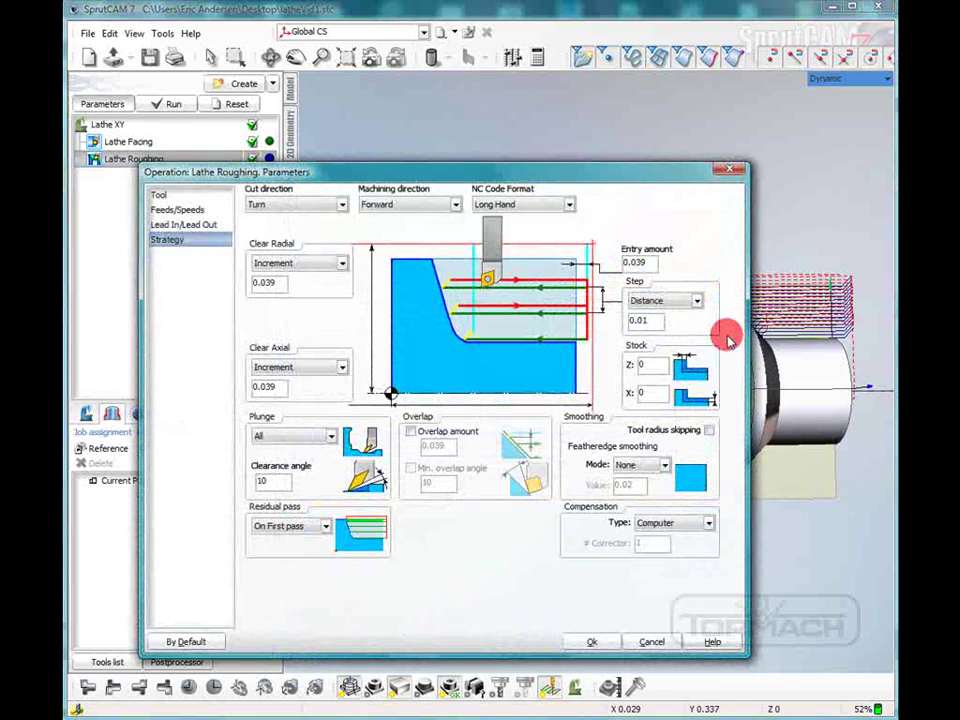
pyautogui.doubleClick(650, 364)
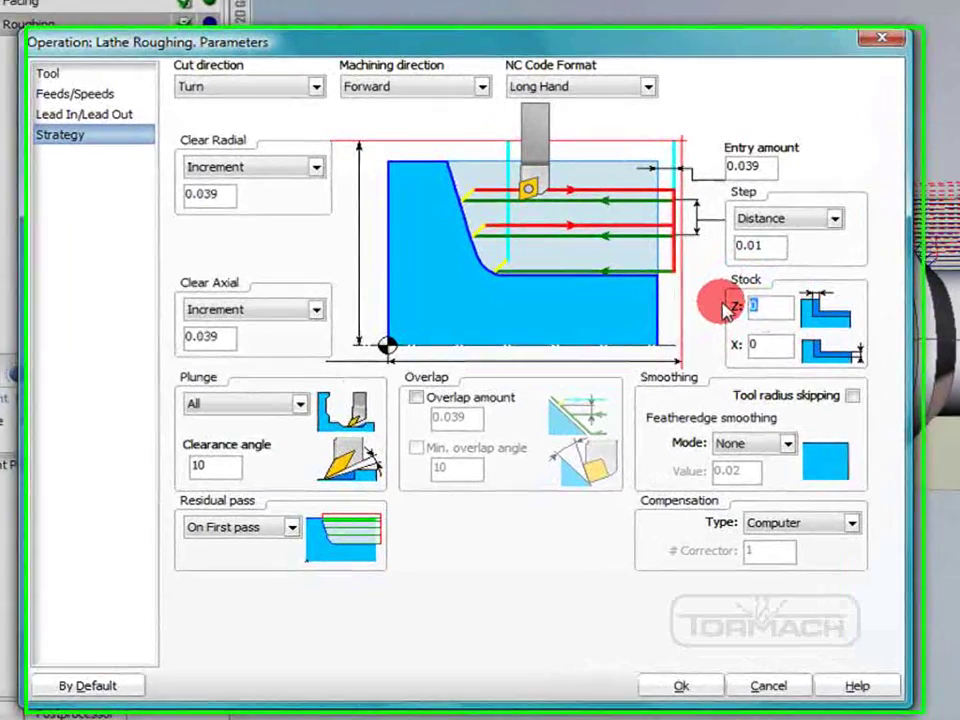
pyautogui.write('.00')
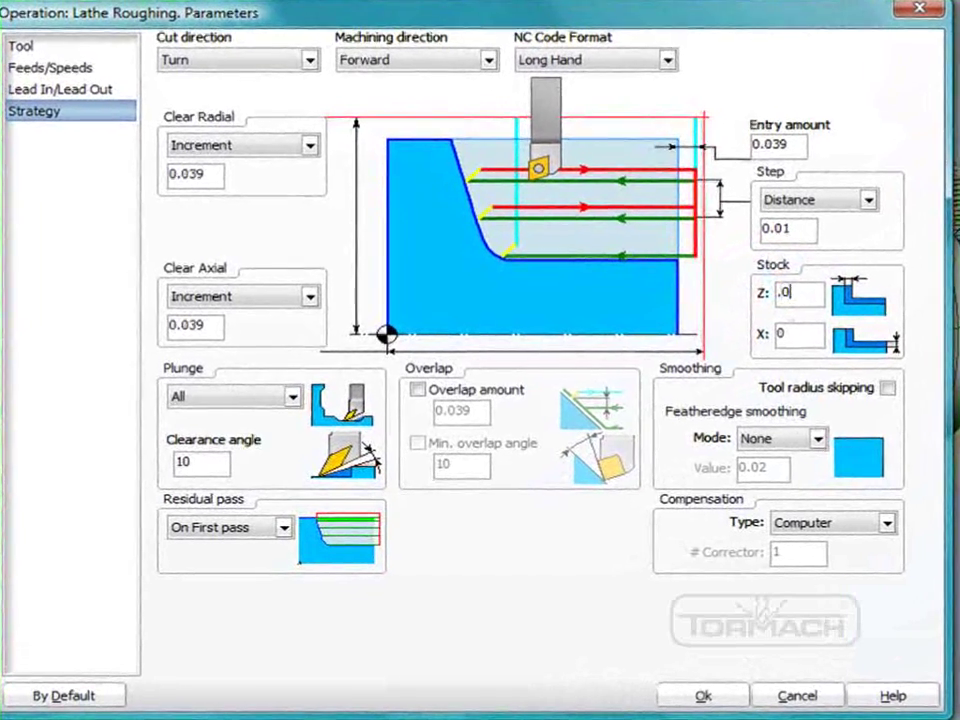
pyautogui.write('2')
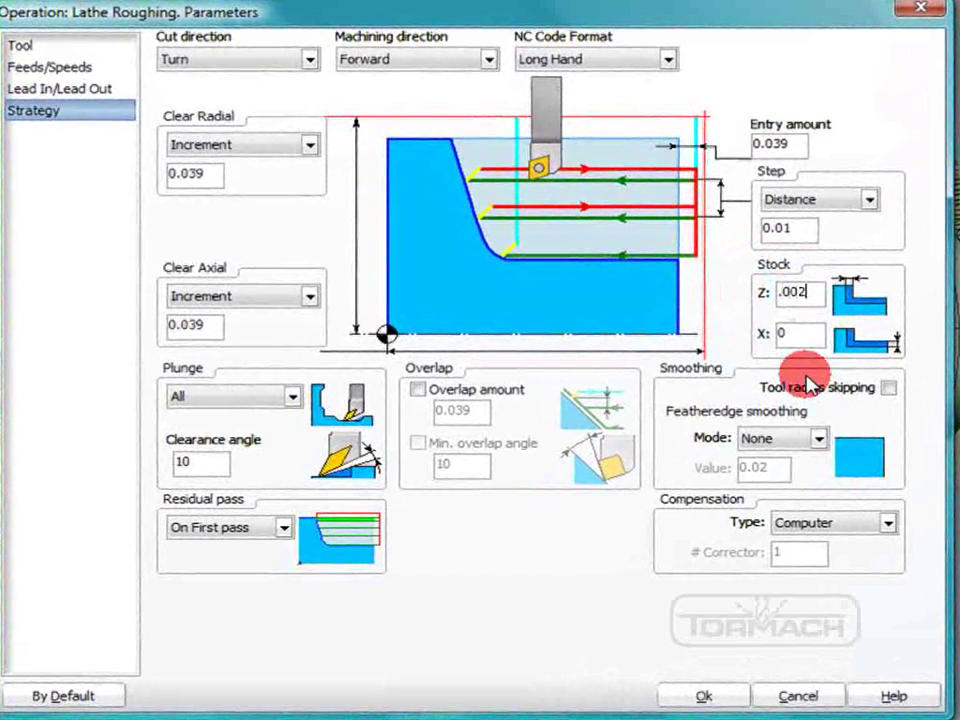
pyautogui.doubleClick(790, 332)
pyautogui.write('.002')
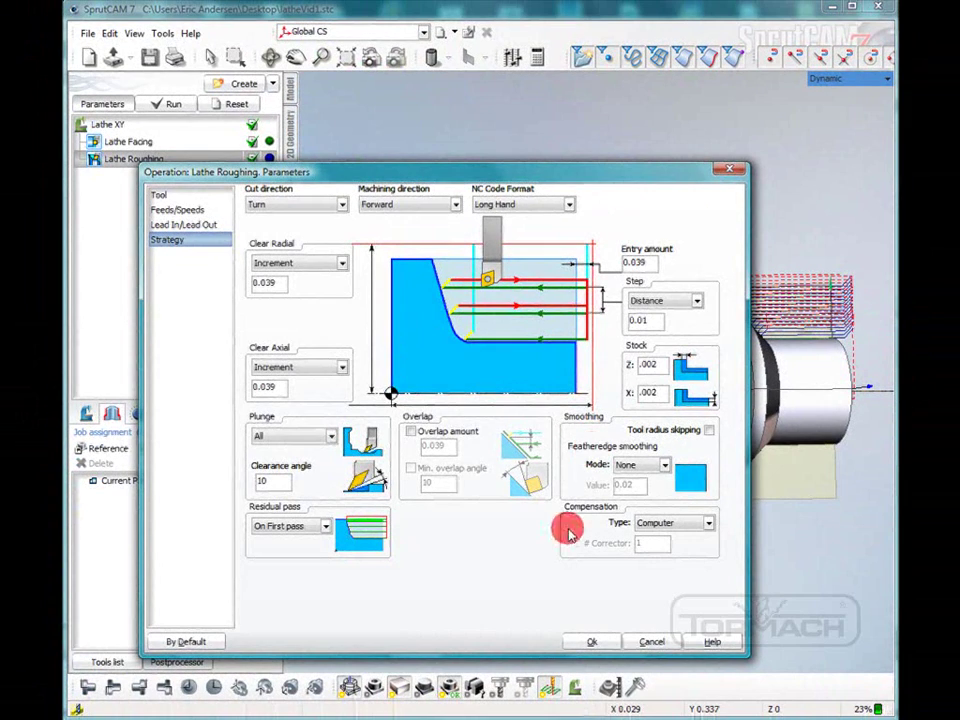
pyautogui.click(581, 642)
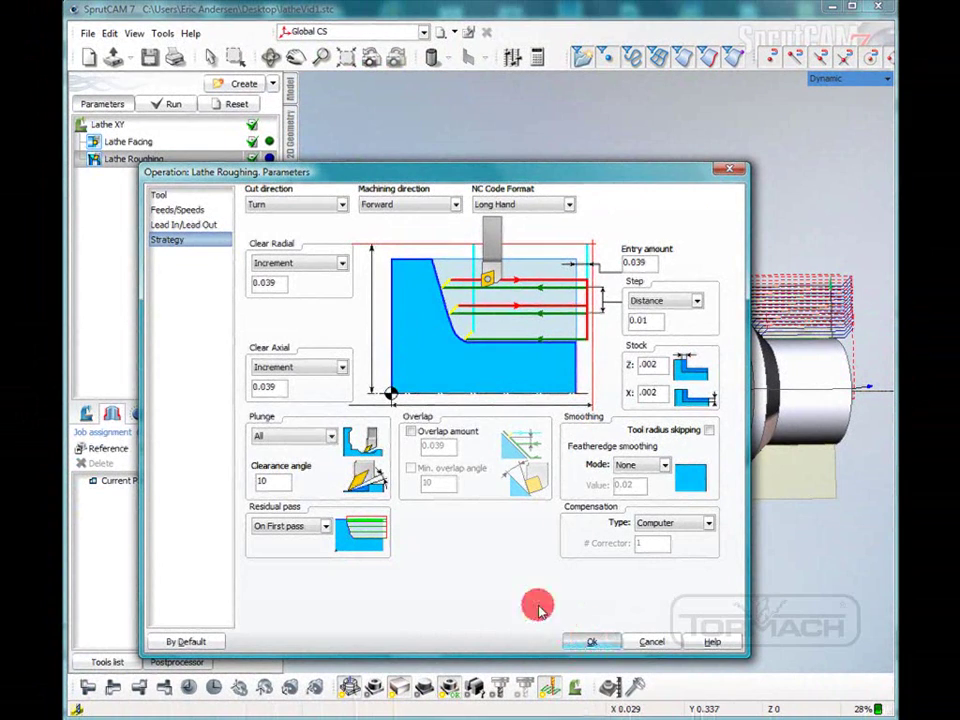
pyautogui.click(168, 104)
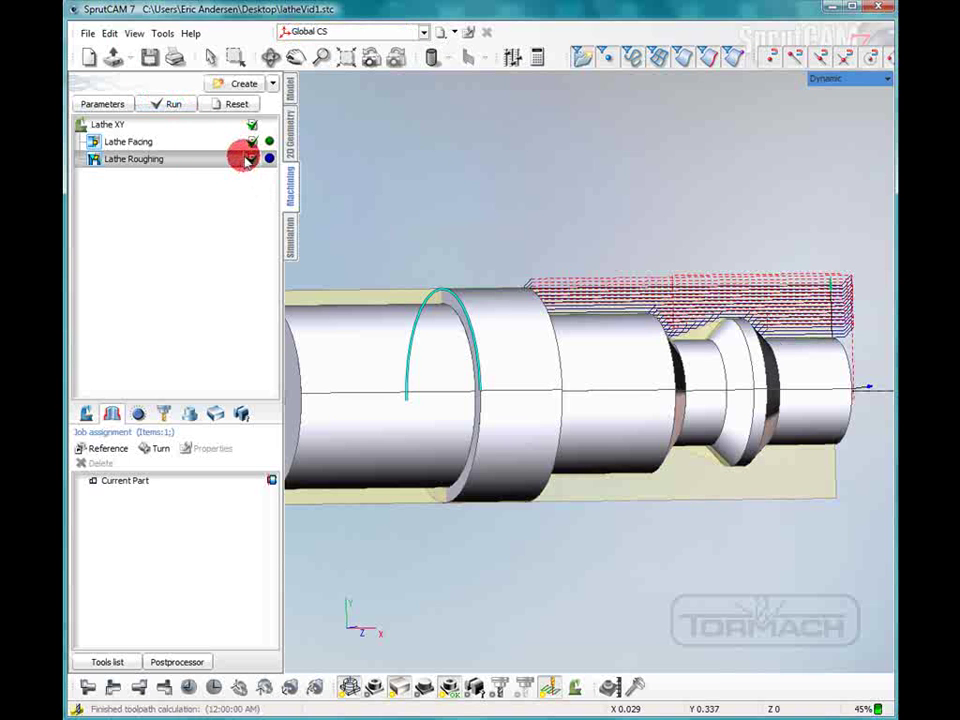
# - Create a Lathe Finishing operation after the roughing operation and add Current Part to its job assignment
pyautogui.click(240, 83)
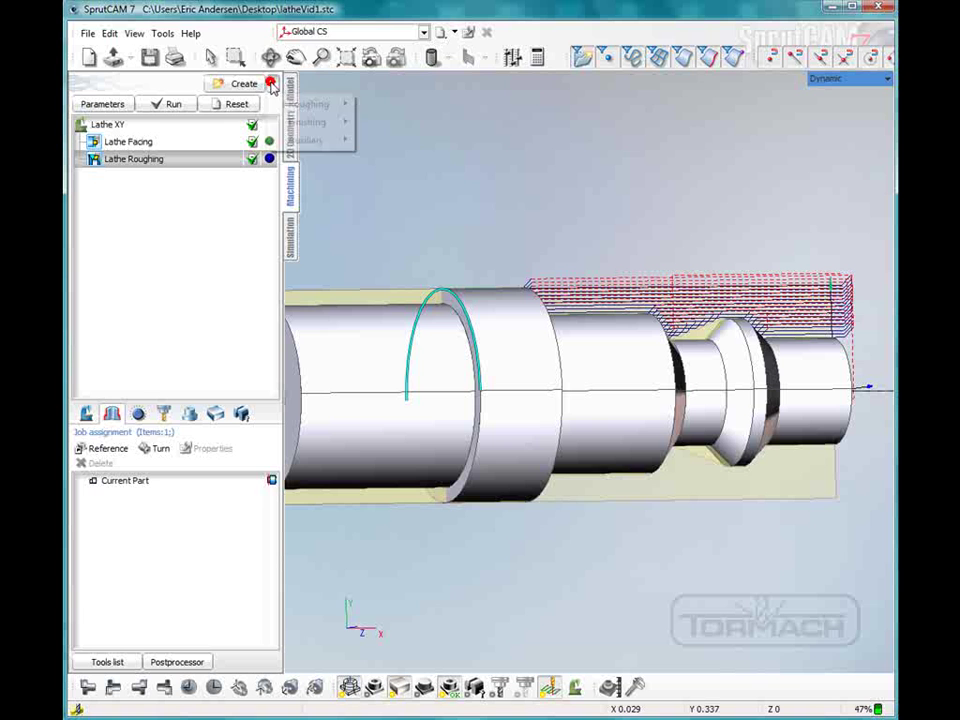
pyautogui.moveTo(315, 122)
pyautogui.click(400, 141)
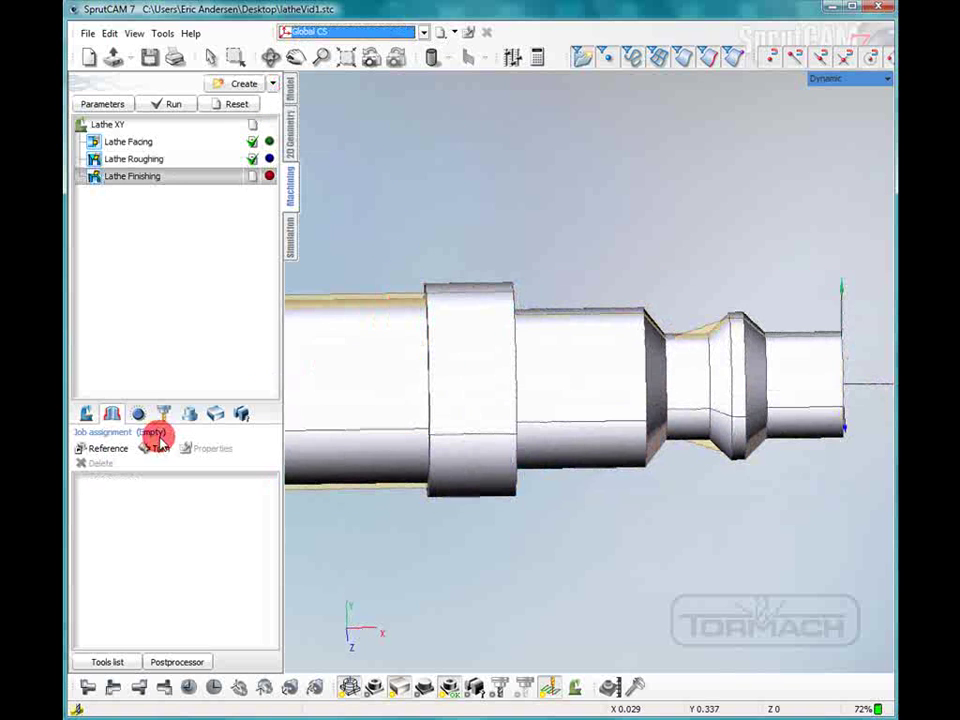
pyautogui.click(100, 446)
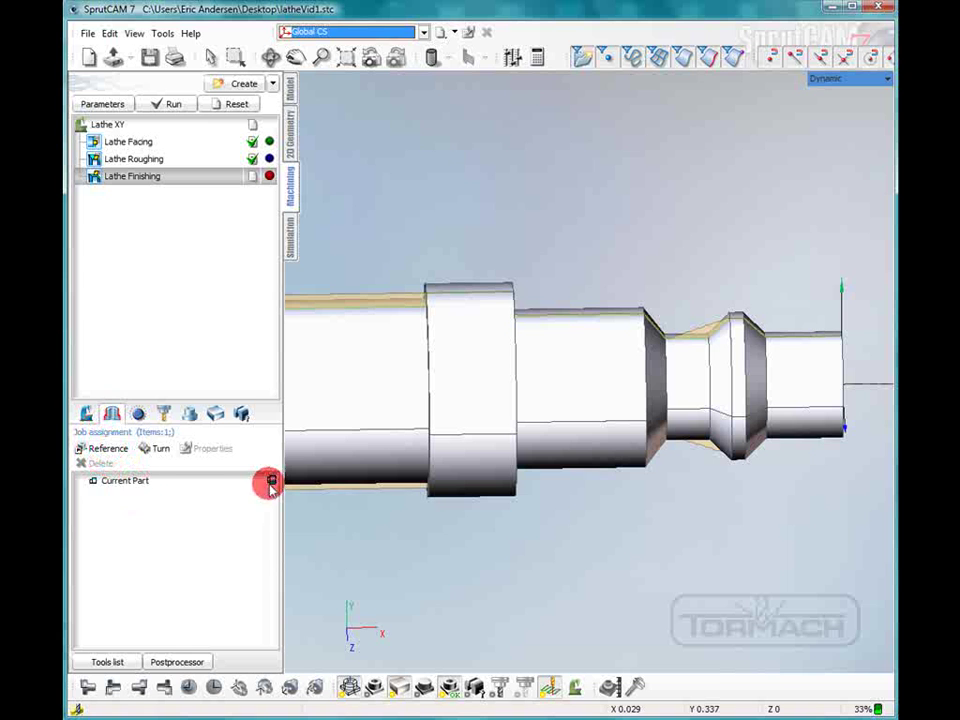
# - Restrict the finishing of Current Part to between axial planes, moving the rear limit to the rear edge of the large collar
pyautogui.click(271, 482)
pyautogui.click(325, 538)
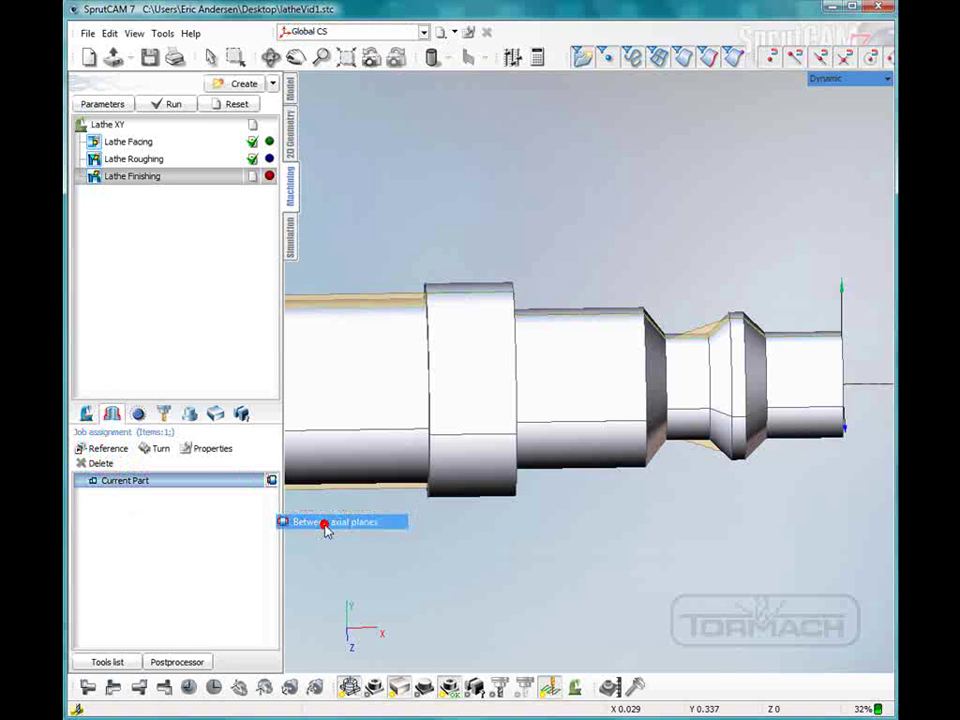
pyautogui.scroll(-3, 420, 370)
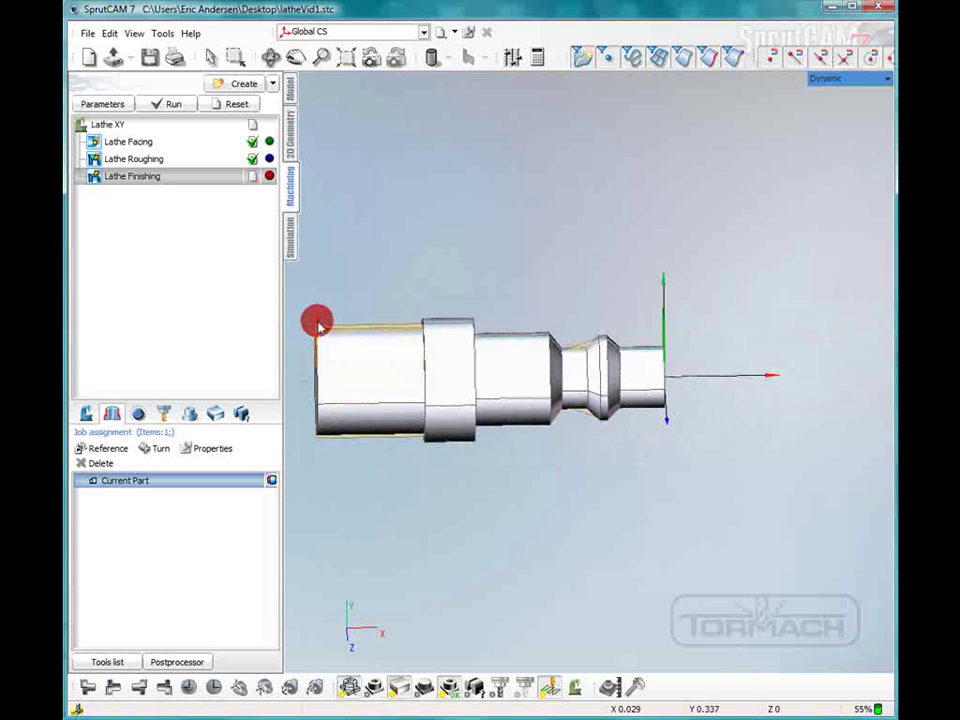
pyautogui.click(396, 330)
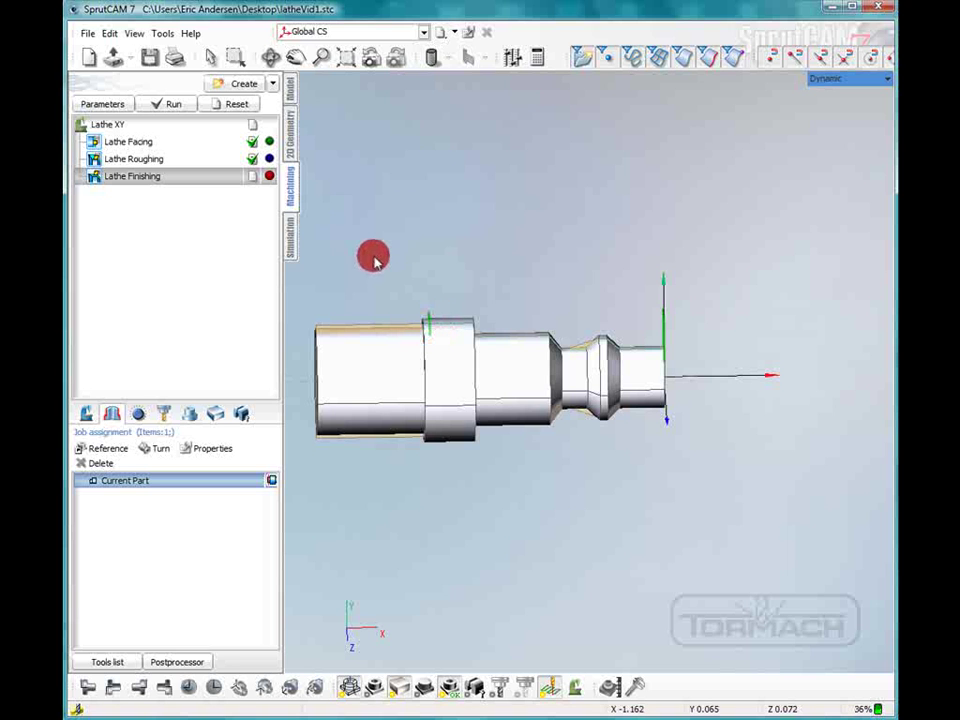
# - Open the Lathe Finishing parameters and assign tool1 from the external toolholder group
pyautogui.doubleClick(150, 176)
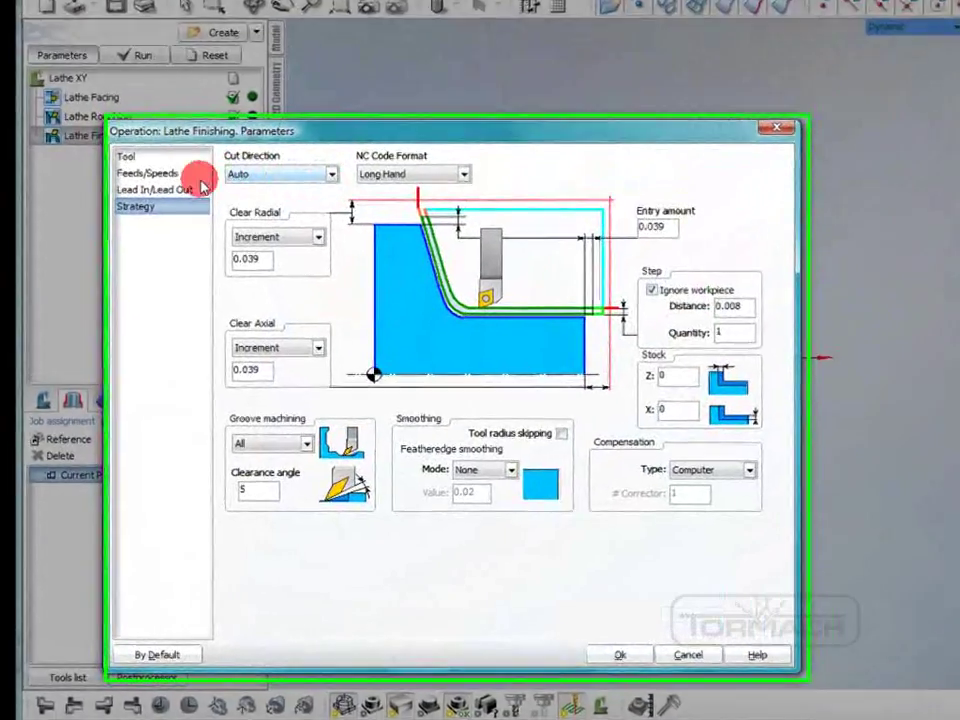
pyautogui.click(126, 156)
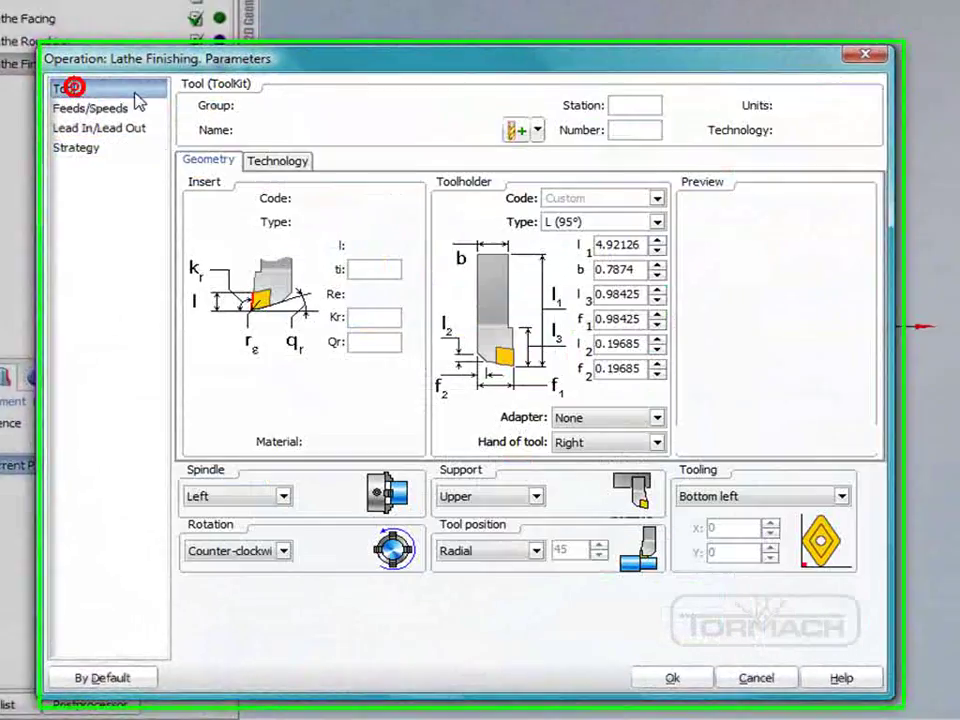
pyautogui.click(470, 191)
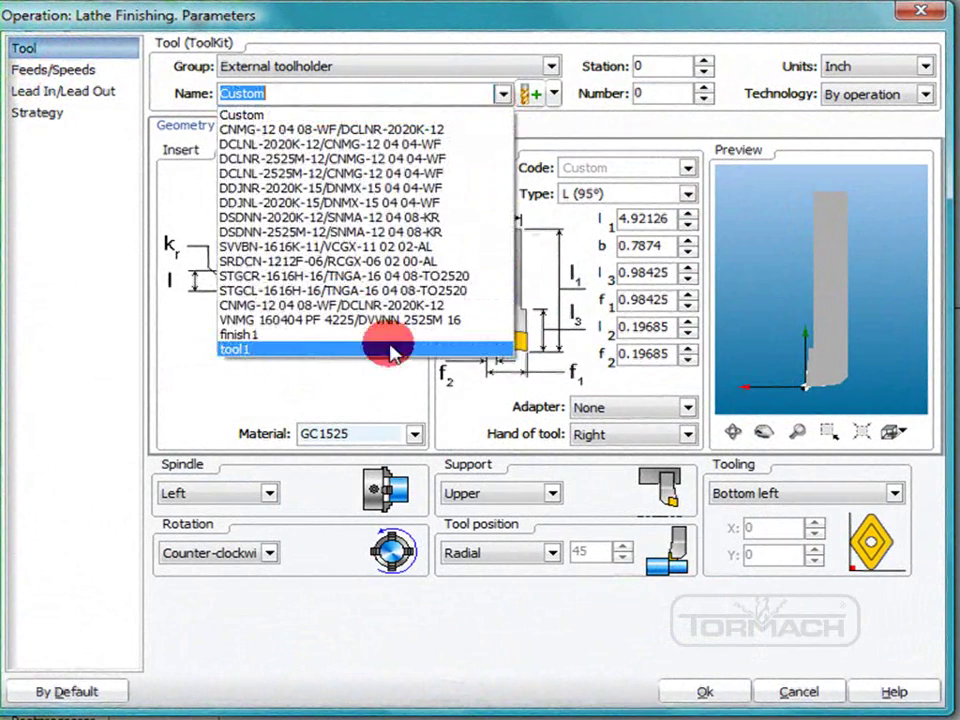
pyautogui.click(392, 350)
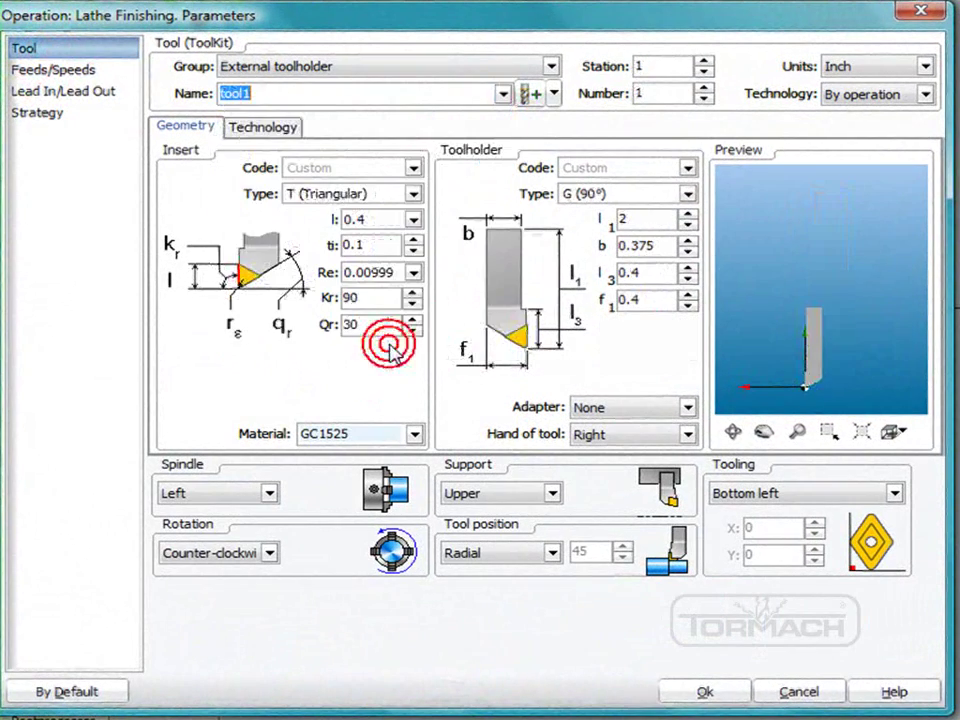
# - Set the finishing strategy's step distance to 0.002, accept the parameters and calculate the Lathe Finishing toolpath
pyautogui.click(57, 94)
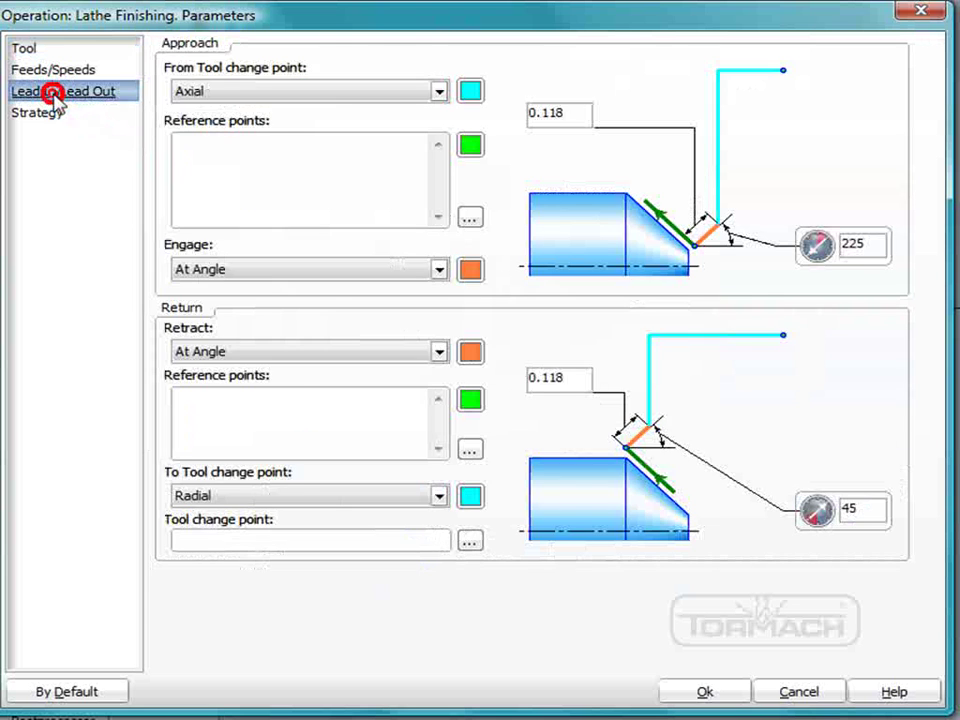
pyautogui.click(47, 112)
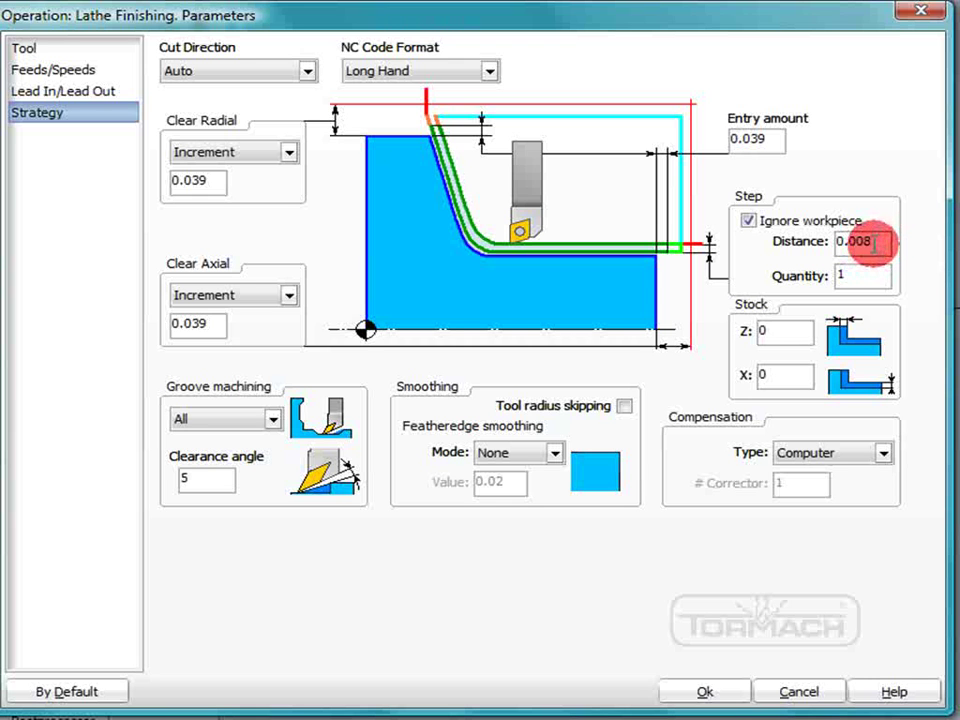
pyautogui.moveTo(873, 242); pyautogui.dragTo(866, 241)
pyautogui.write('2')
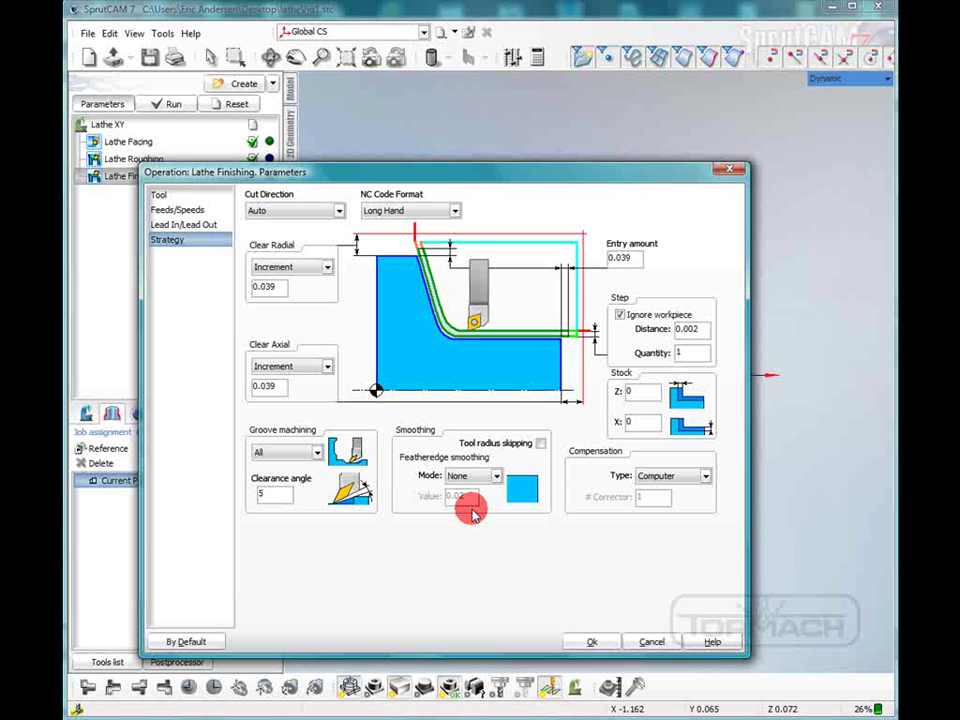
pyautogui.click(591, 642)
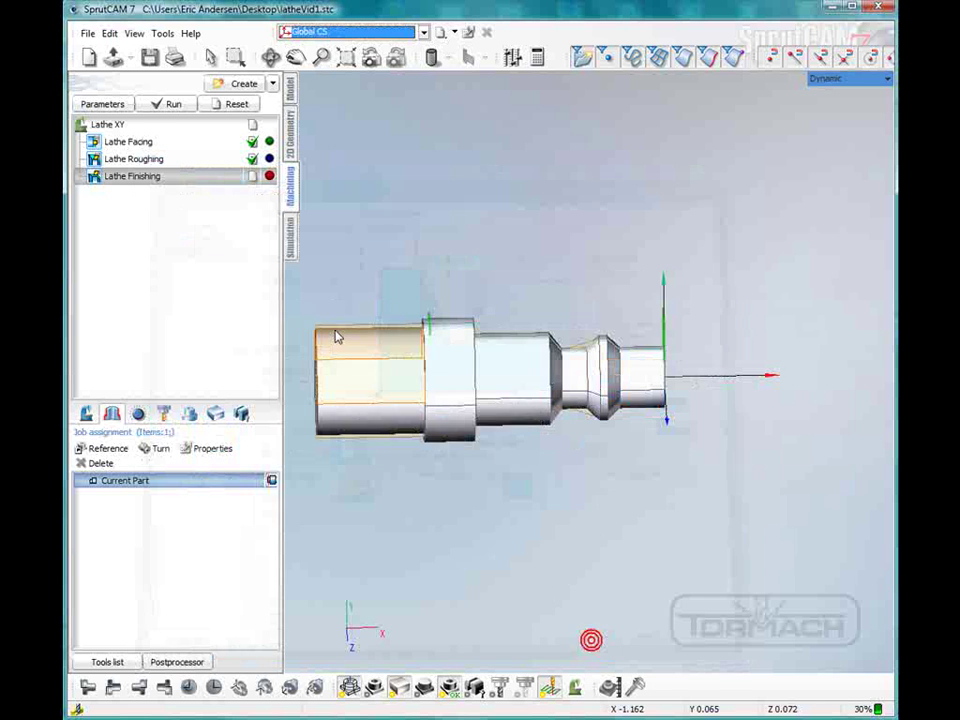
pyautogui.click(158, 104)
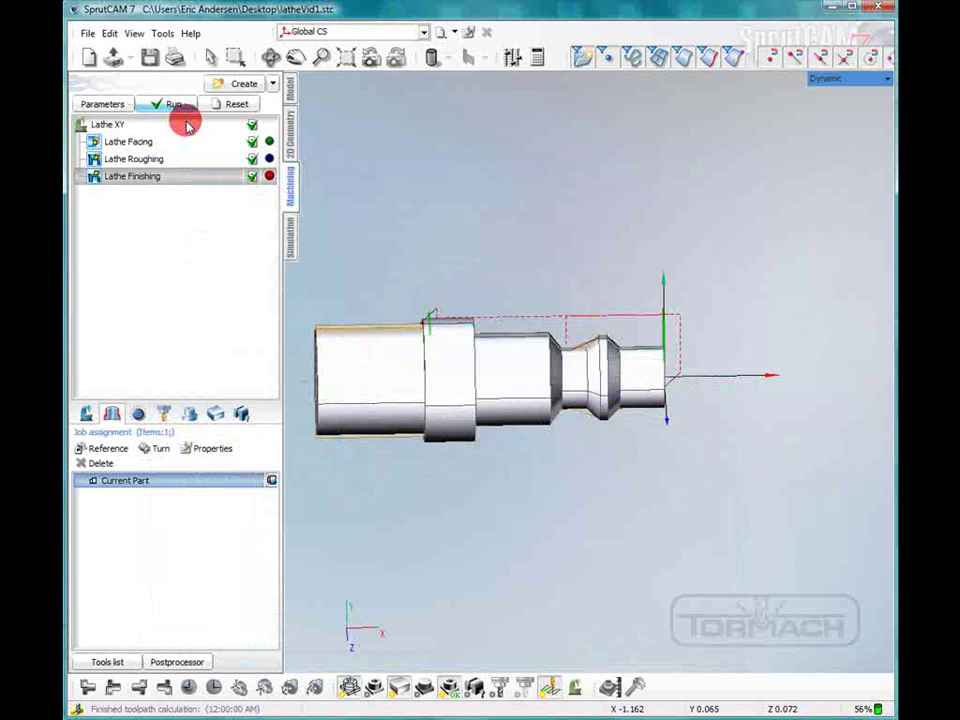
pyautogui.moveTo(383, 231)
pyautogui.mouseDown(button='right')
pyautogui.moveTo(405, 238)
pyautogui.moveTo(401, 216)
pyautogui.moveTo(324, 240)
pyautogui.mouseUp(button='right')
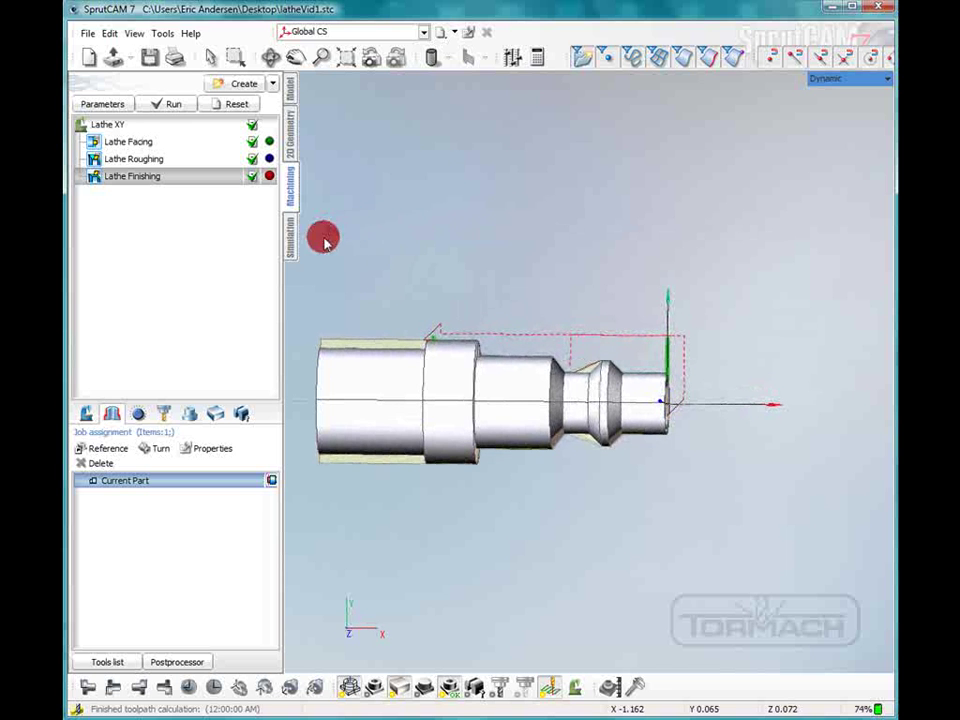
# - Switch to simulation, examine the roughed stock, reset to the start of Lathe Roughing and play the simulation through finishing
pyautogui.click(291, 238)
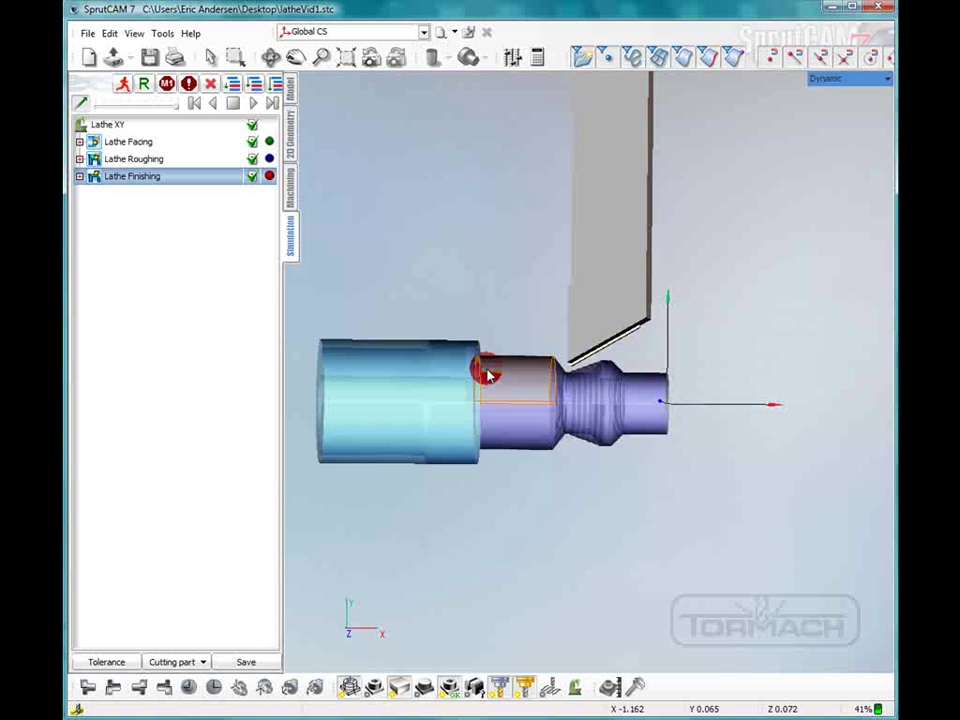
pyautogui.scroll(3, 484, 373)
pyautogui.scroll(4, 484, 373)
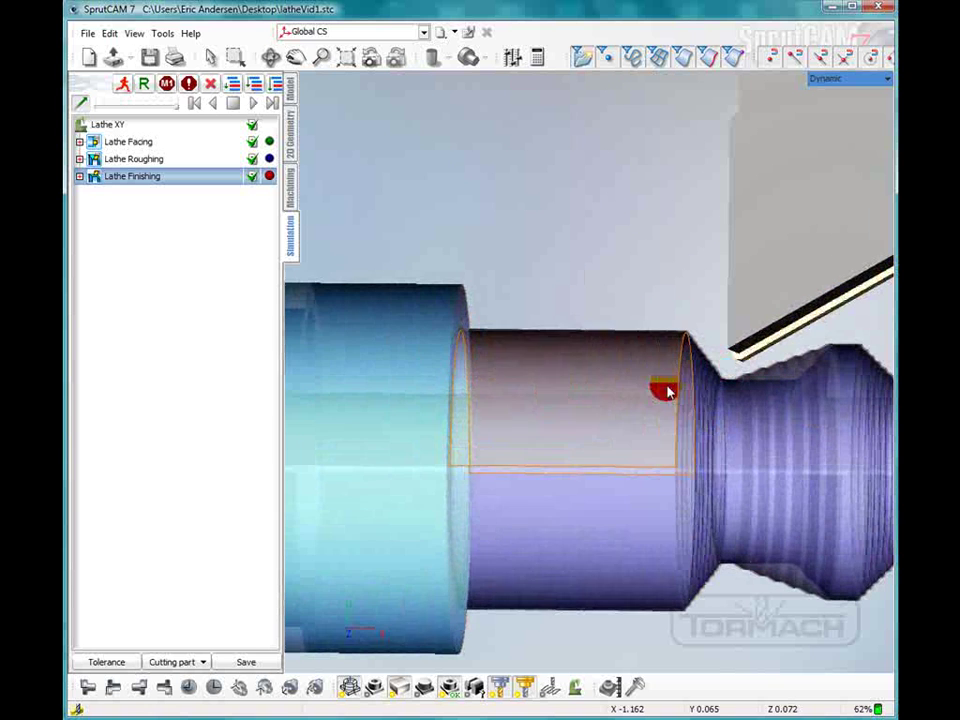
pyautogui.scroll(-3, 627, 403)
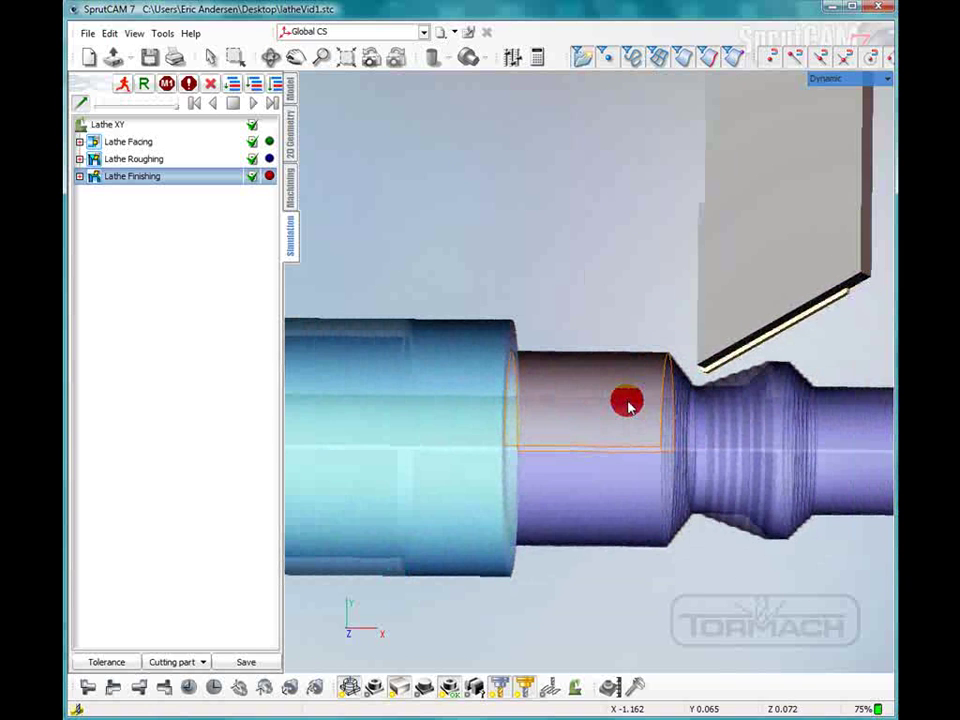
pyautogui.scroll(-3, 627, 403)
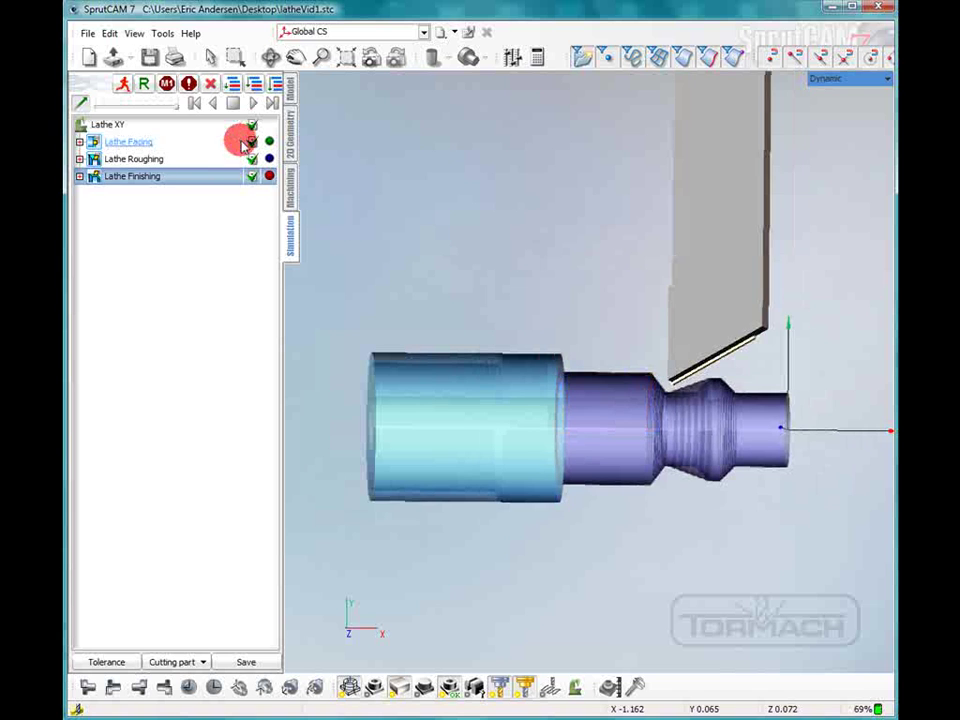
pyautogui.click(163, 161)
pyautogui.click(255, 86)
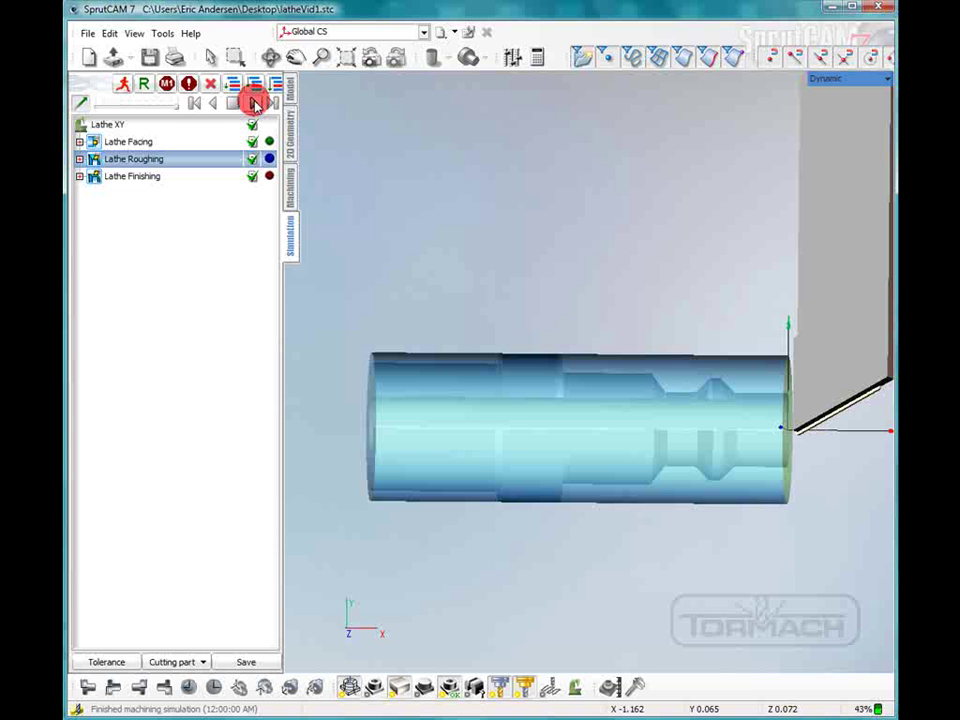
pyautogui.click(253, 106)
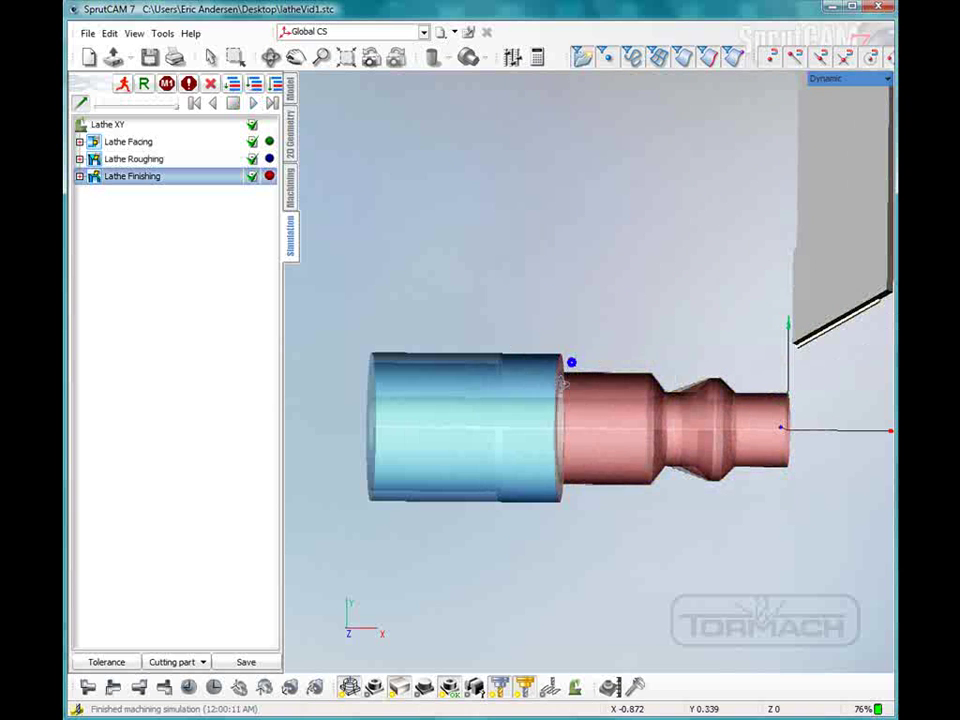
# - Examine the finished stock up close around the groove behind the front ridge for leftover material
pyautogui.moveTo(571, 362); pyautogui.dragTo(696, 419, button='middle')
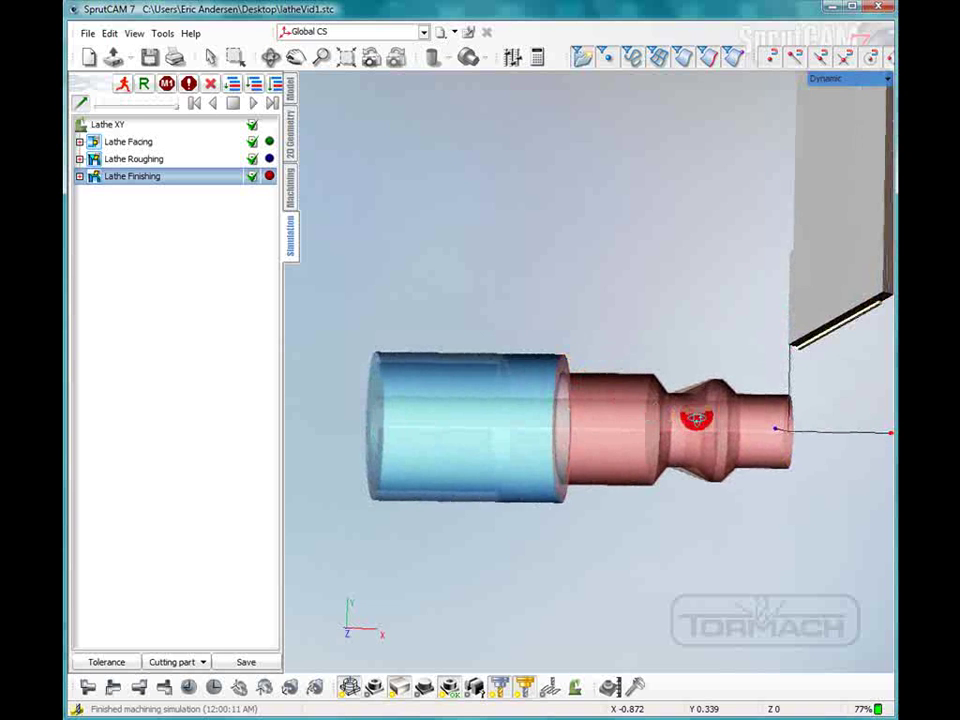
pyautogui.scroll(5, 700, 405)
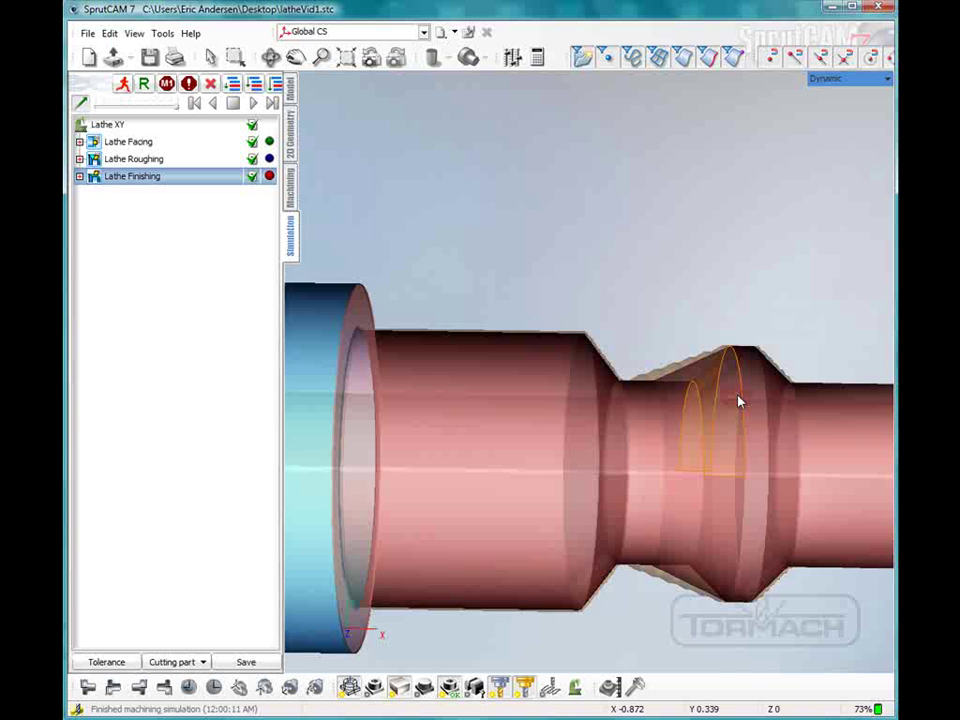
pyautogui.scroll(5, 739, 401)
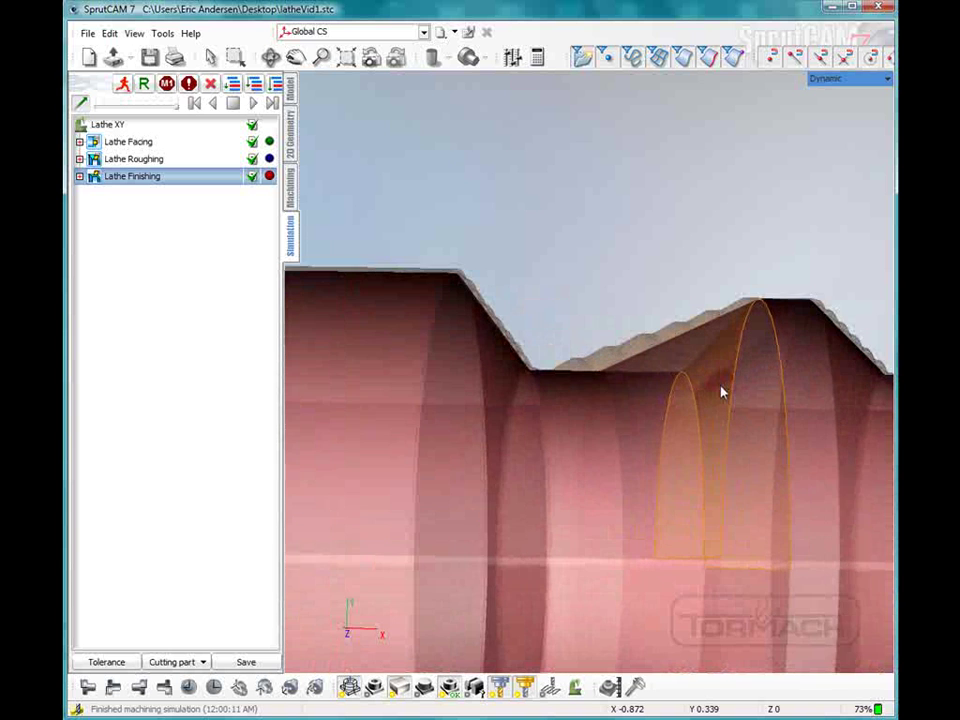
pyautogui.scroll(5, 722, 392)
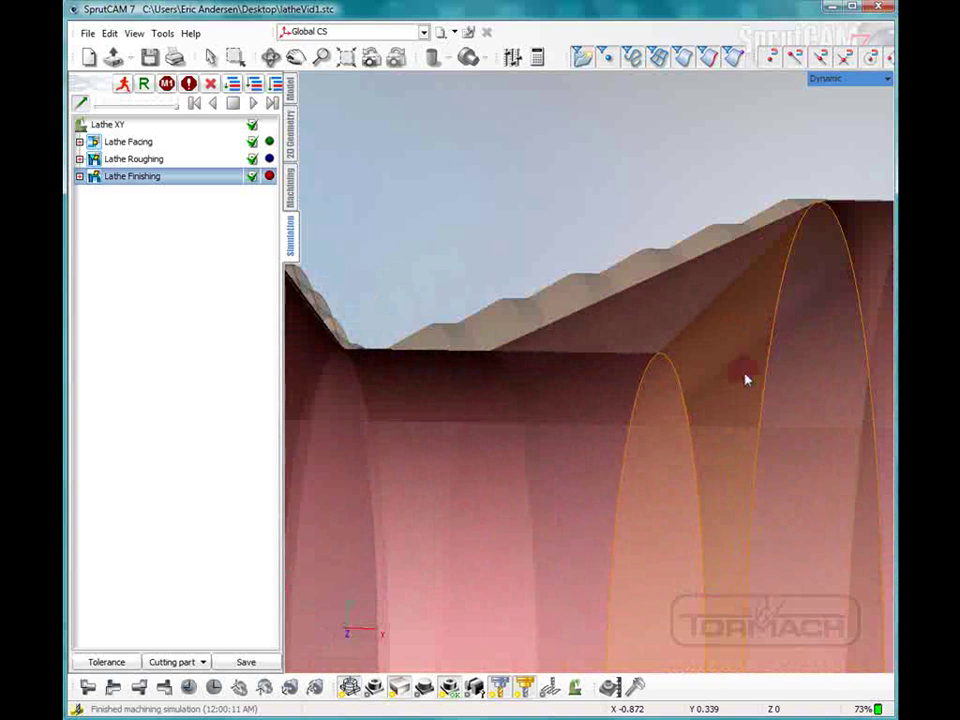
pyautogui.moveTo(745, 380); pyautogui.dragTo(558, 218, button='right')
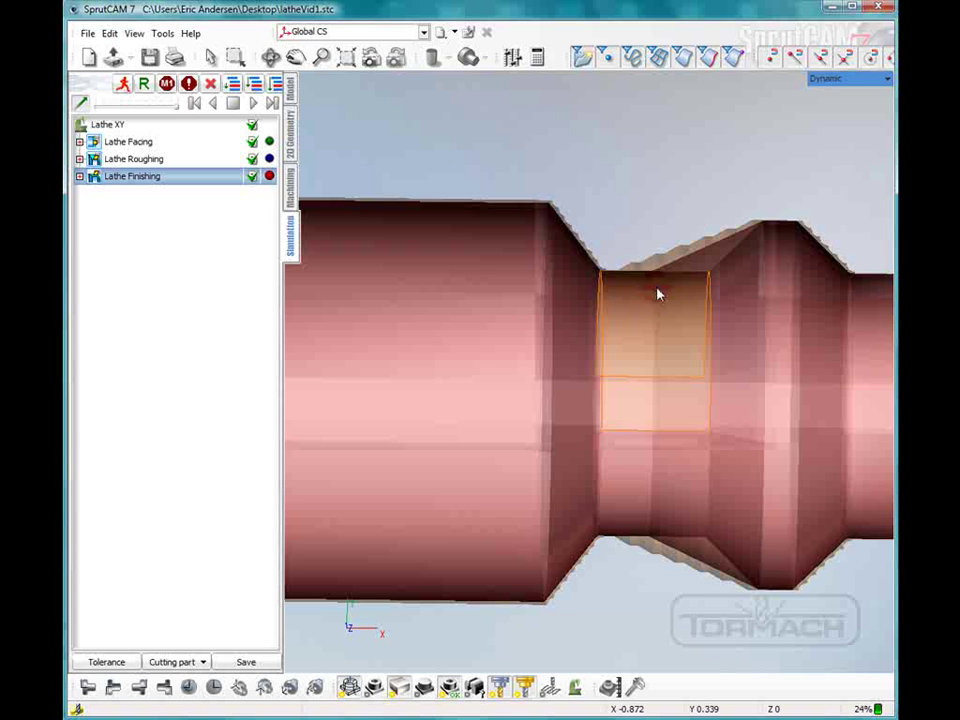
pyautogui.click(692, 187)
# - Return to machining mode and create a Lathe Grooving finishing operation after Lathe Finishing
pyautogui.click(290, 185)
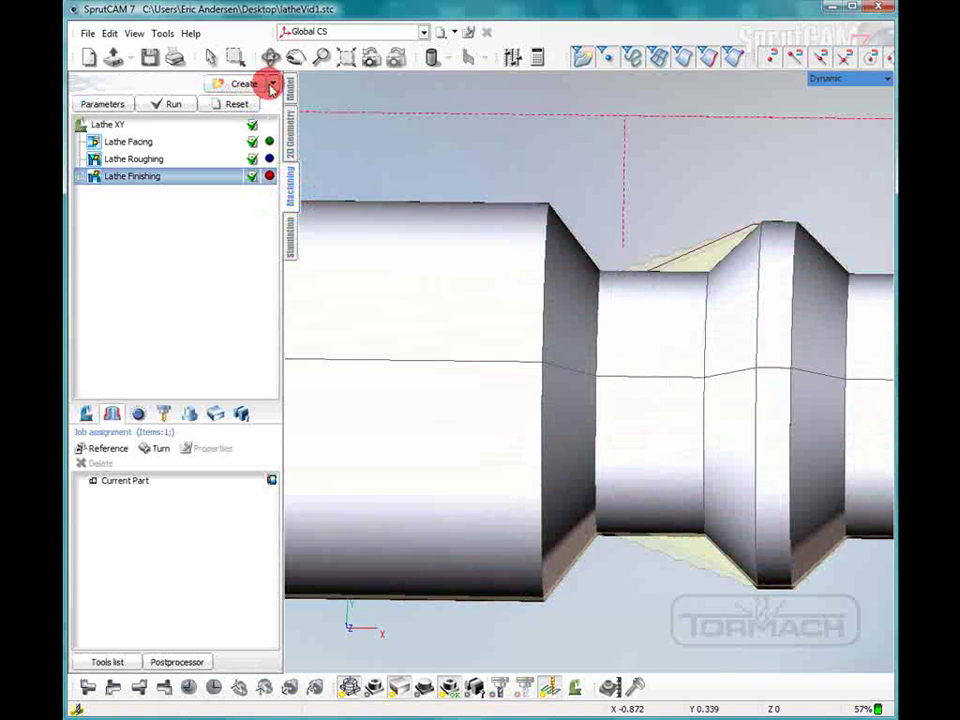
pyautogui.click(271, 88)
pyautogui.moveTo(298, 118)
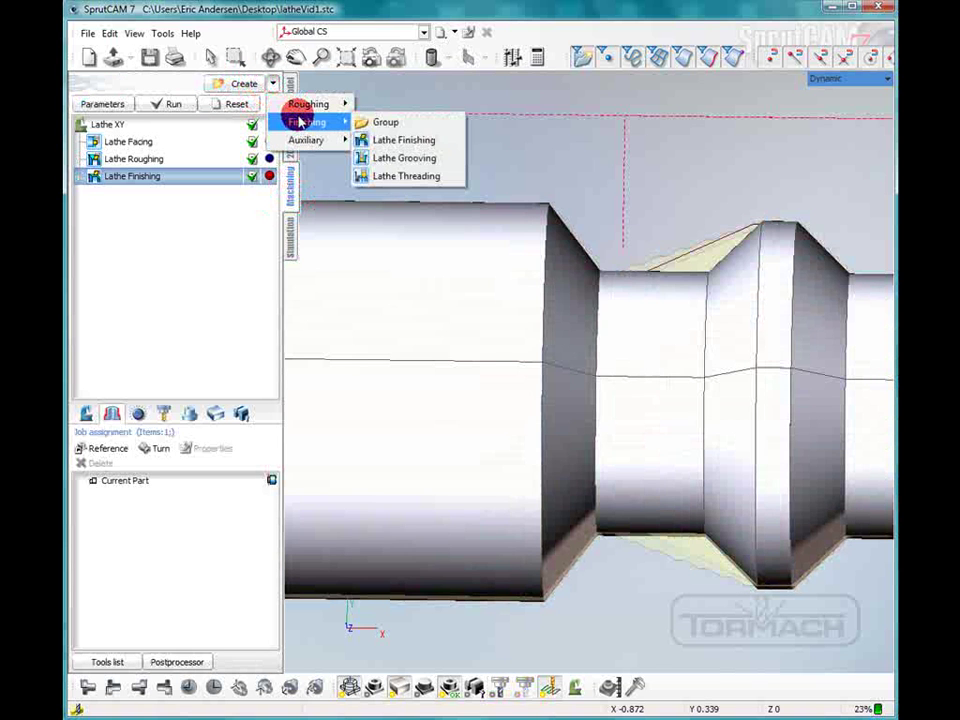
pyautogui.click(390, 158)
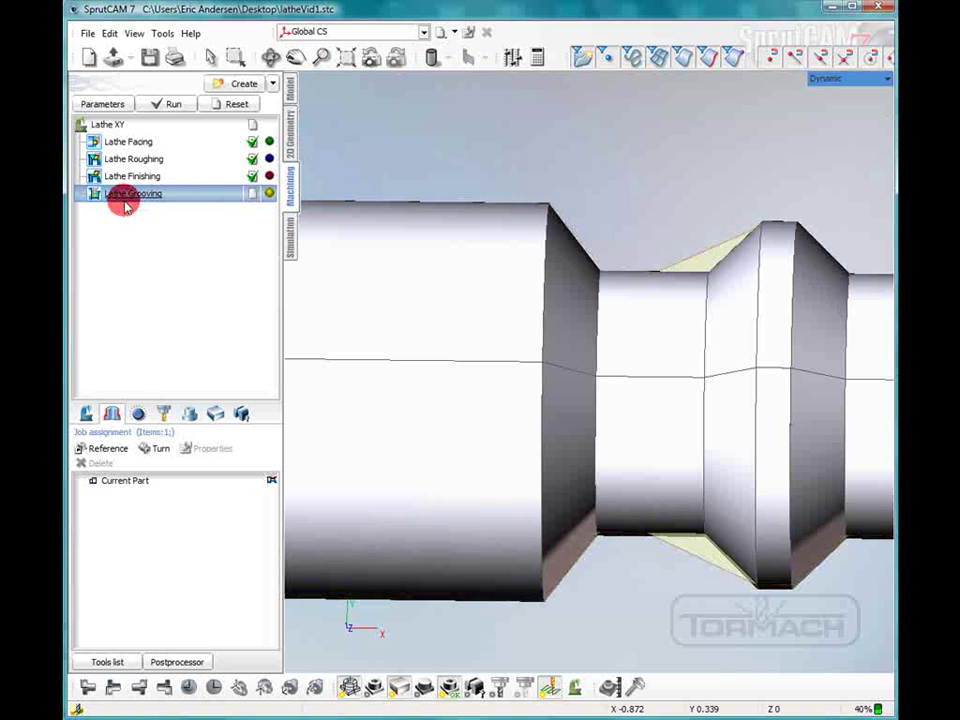
# - Add the groove's floor and the adjoining sloped face to the grooving job assignment as a turn chain
pyautogui.click(122, 481)
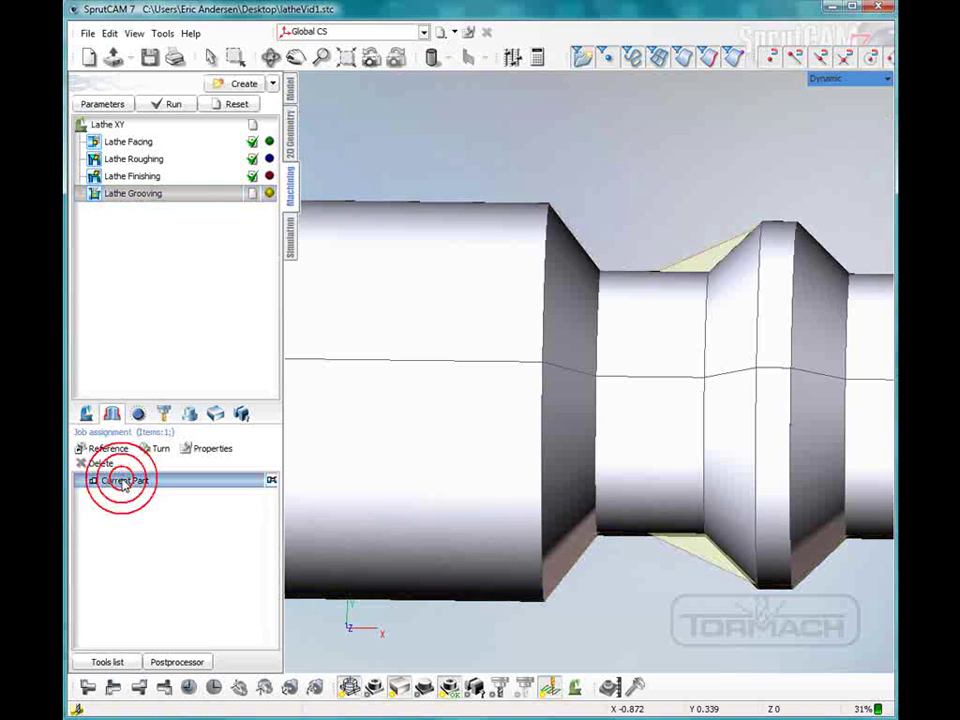
pyautogui.click(735, 302)
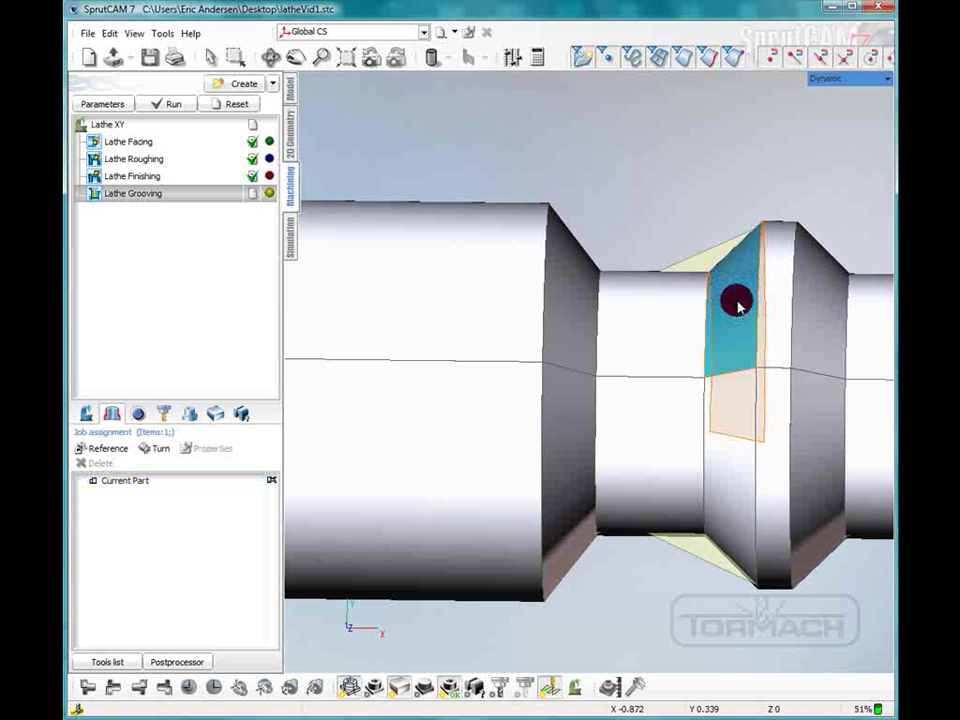
pyautogui.click(689, 318)
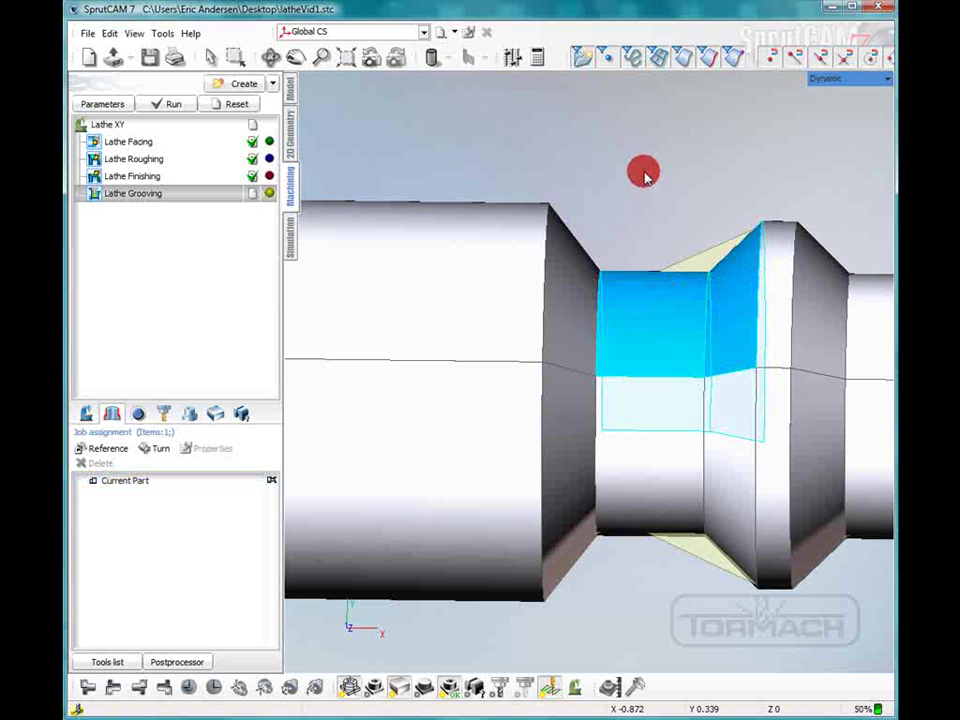
pyautogui.click(153, 448)
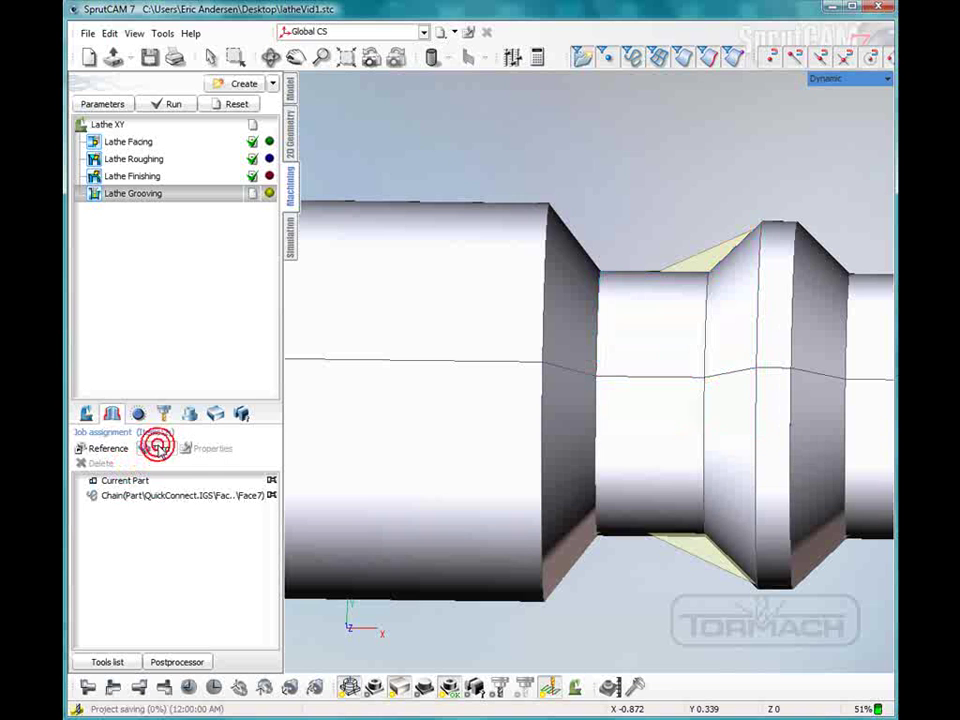
# - Remove Current Part from the Lathe Grooving job assignment, keeping only the face chain
pyautogui.click(135, 481)
pyautogui.rightClick(138, 481)
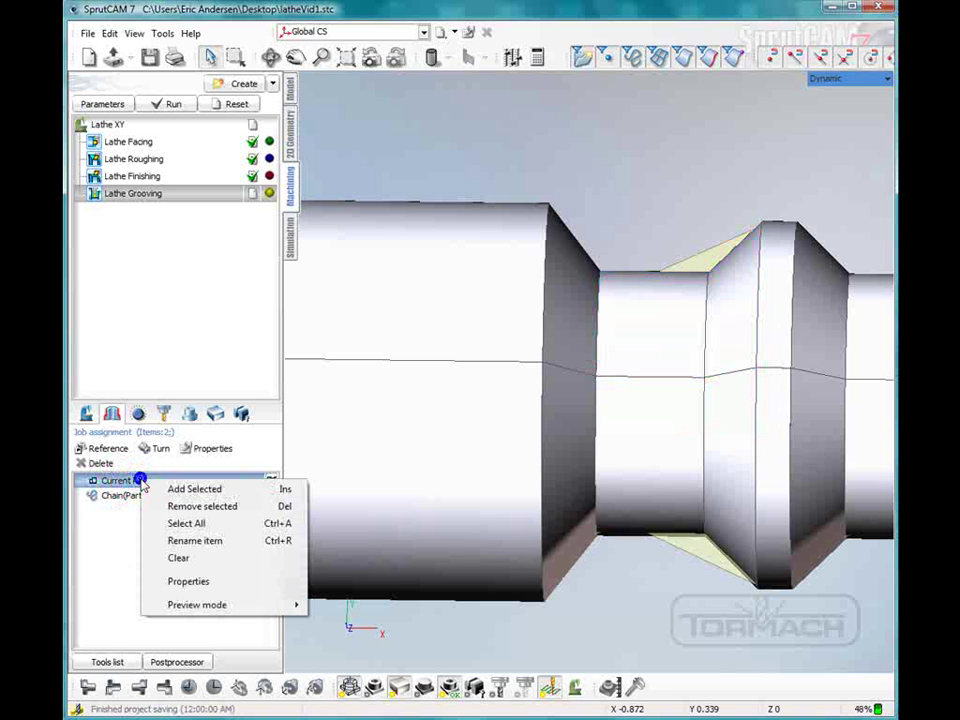
pyautogui.click(201, 506)
pyautogui.click(452, 437)
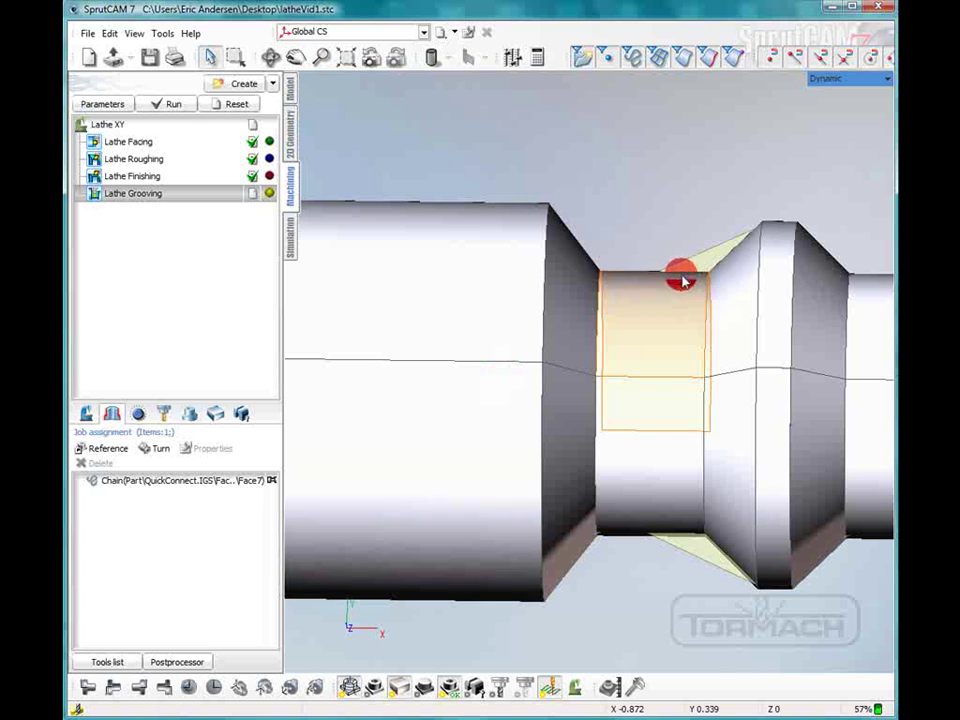
# - Open the Lathe Grooving tool parameters, try the square and round insert types, and choose the Single End(Chamfer) insert
pyautogui.doubleClick(195, 196)
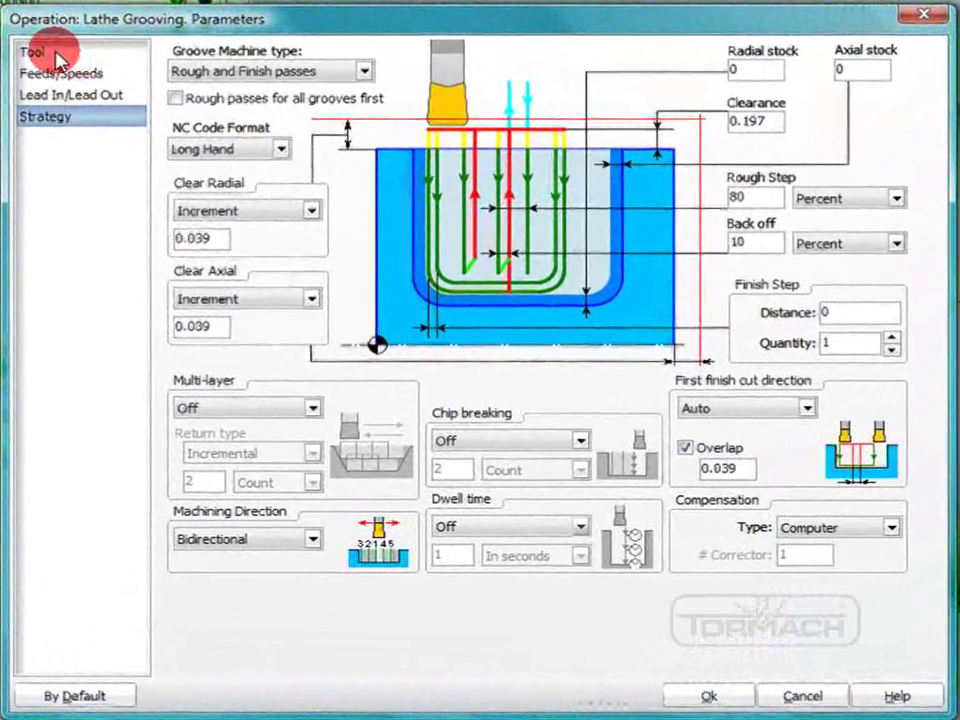
pyautogui.click(160, 185)
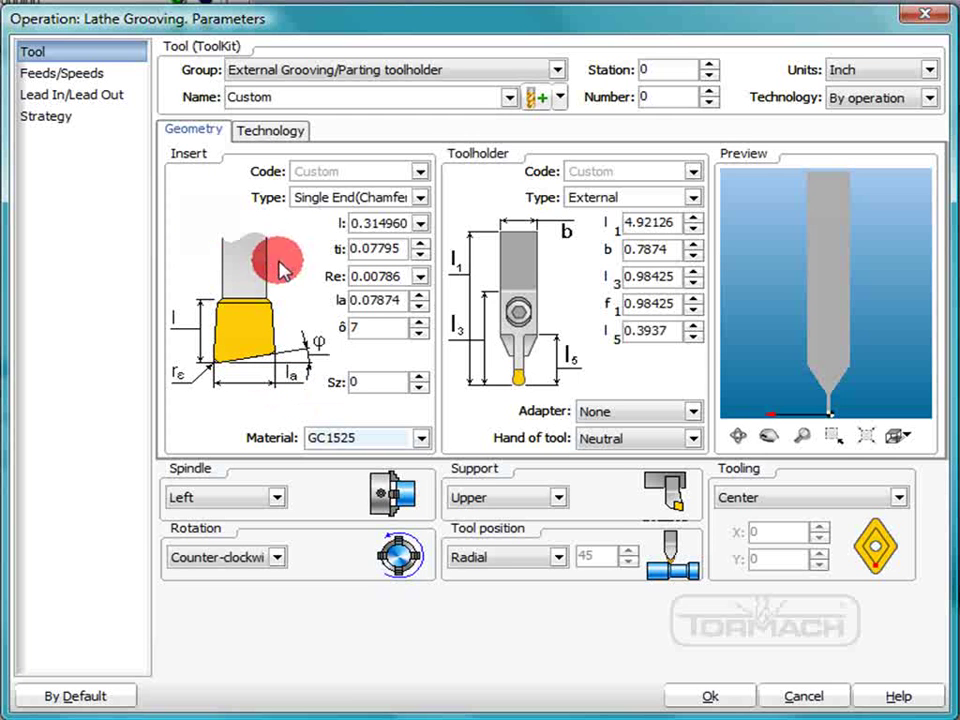
pyautogui.click(421, 197)
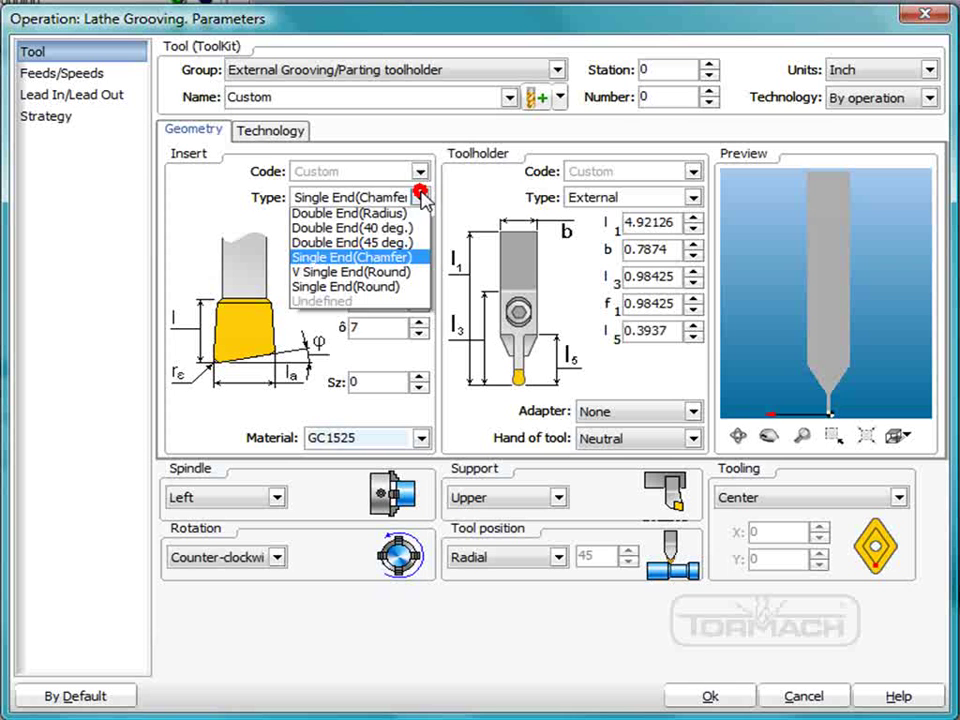
pyautogui.click(400, 216)
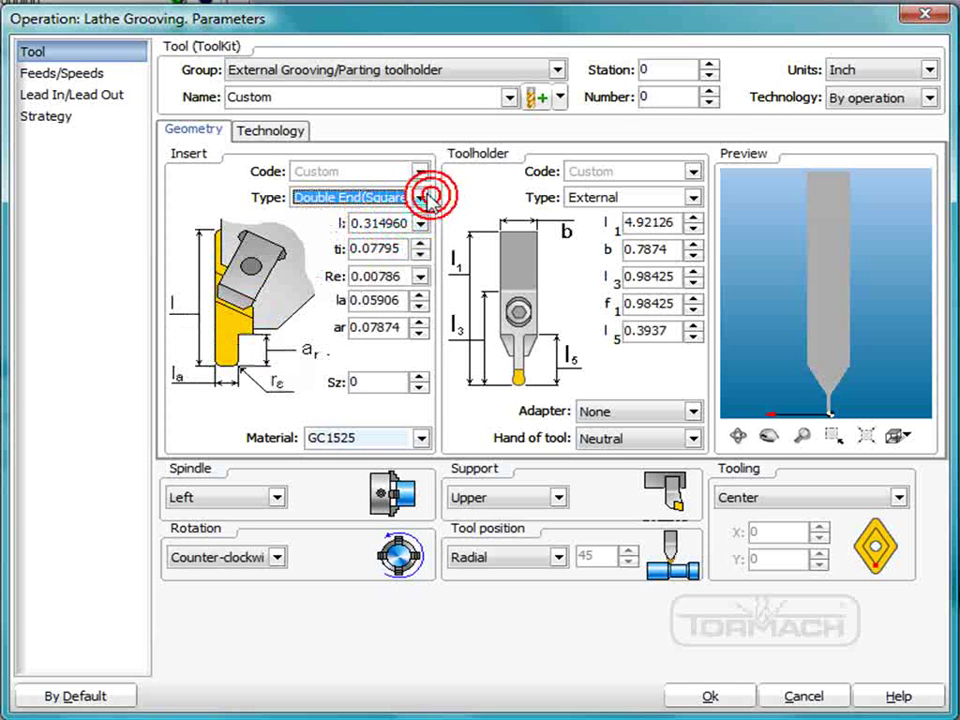
pyautogui.click(423, 197)
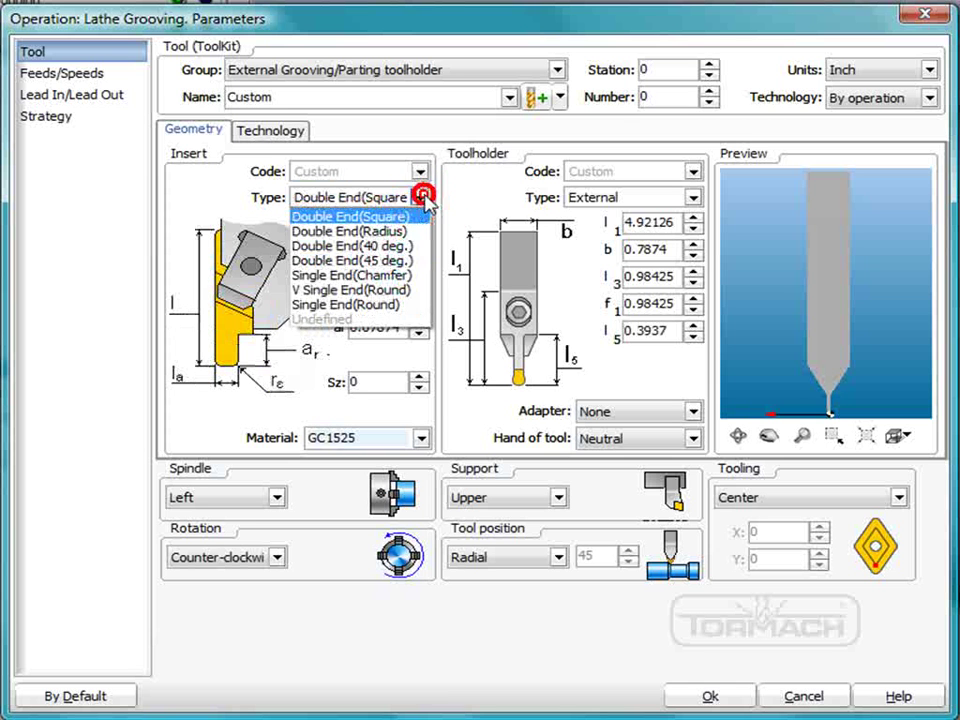
pyautogui.click(366, 305)
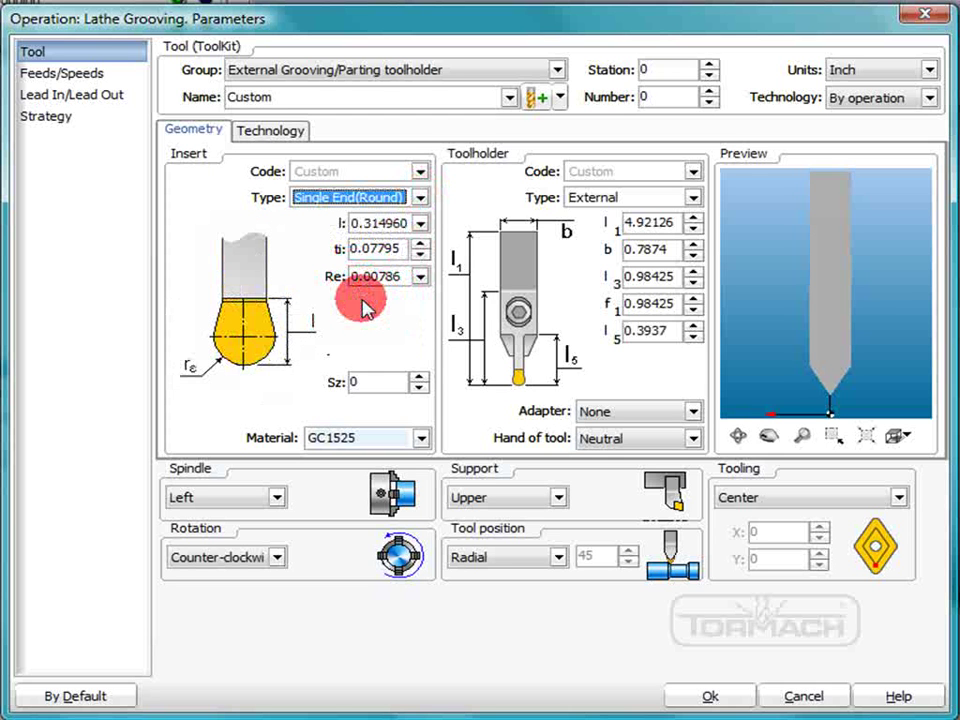
pyautogui.click(420, 197)
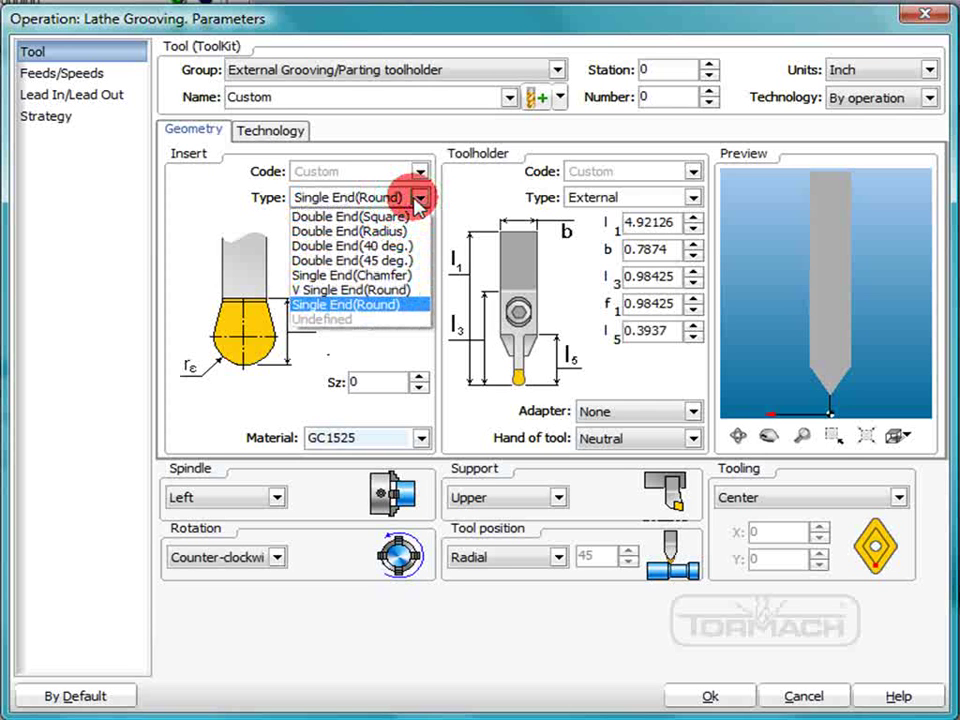
pyautogui.click(386, 274)
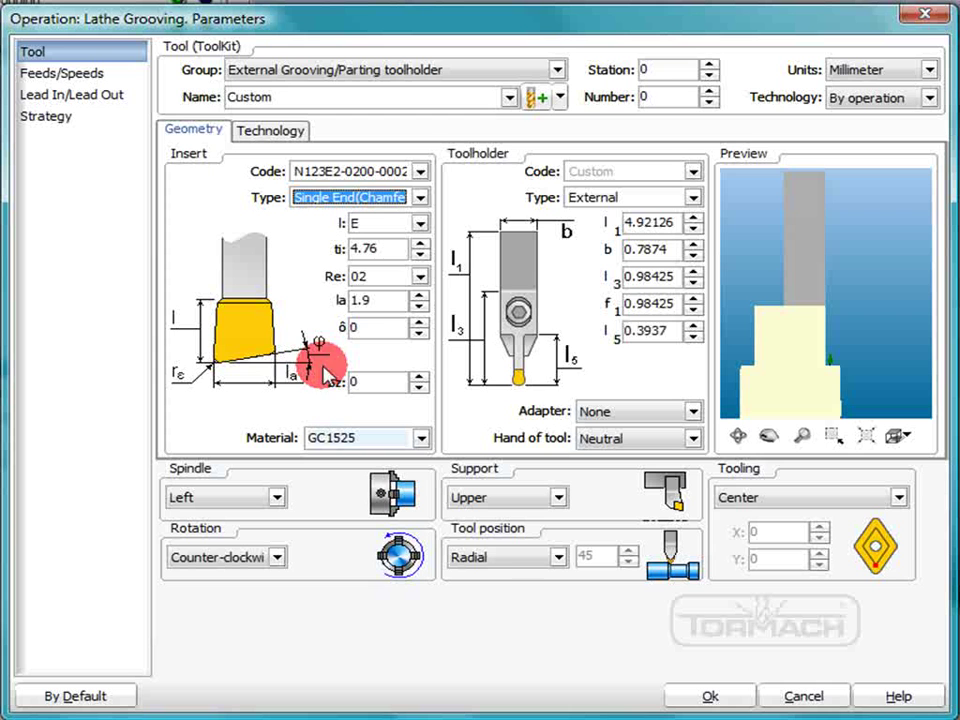
# - Set the grooving tool's units to Inch and check the insert's shape in the tool preview
pyautogui.click(350, 328)
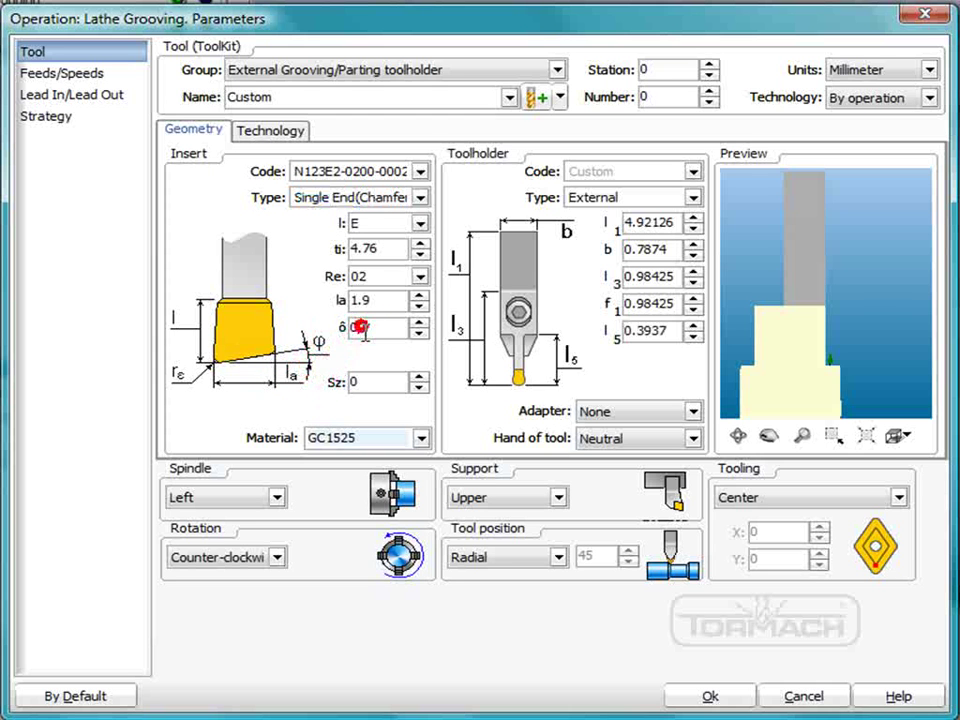
pyautogui.scroll(2, 818, 365)
pyautogui.scroll(-3, 820, 365)
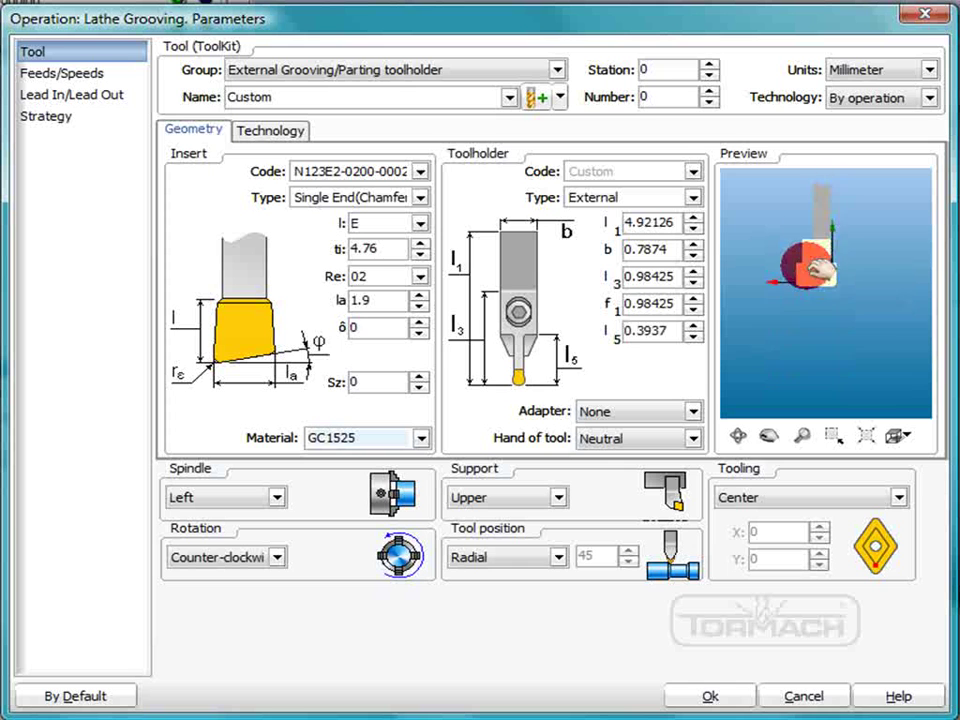
pyautogui.scroll(3, 792, 265)
pyautogui.scroll(-1, 840, 260)
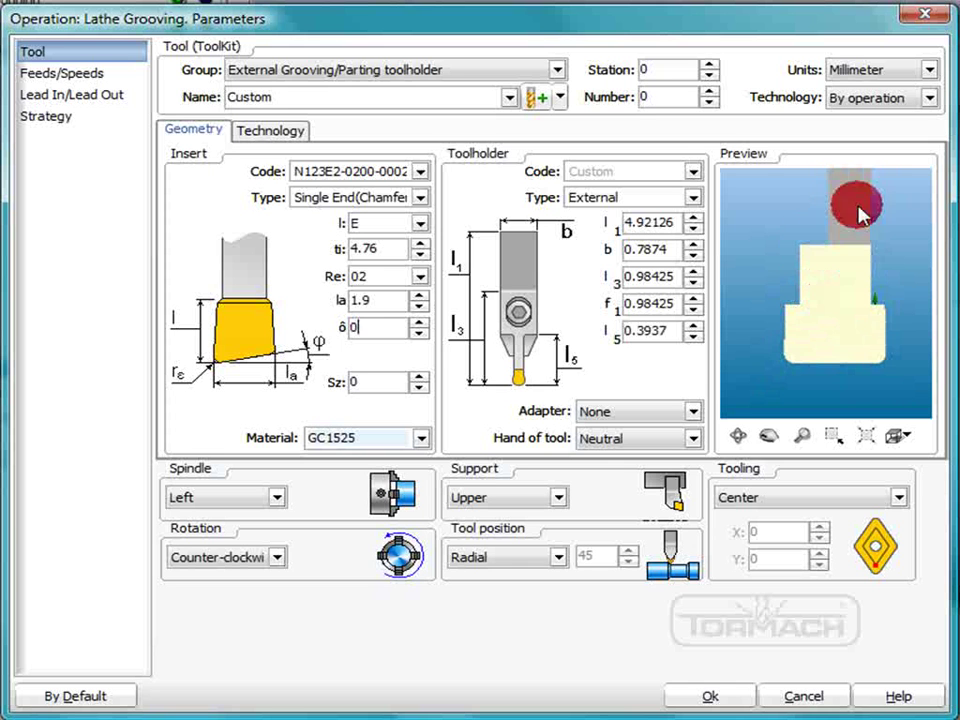
pyautogui.click(928, 70)
pyautogui.click(903, 102)
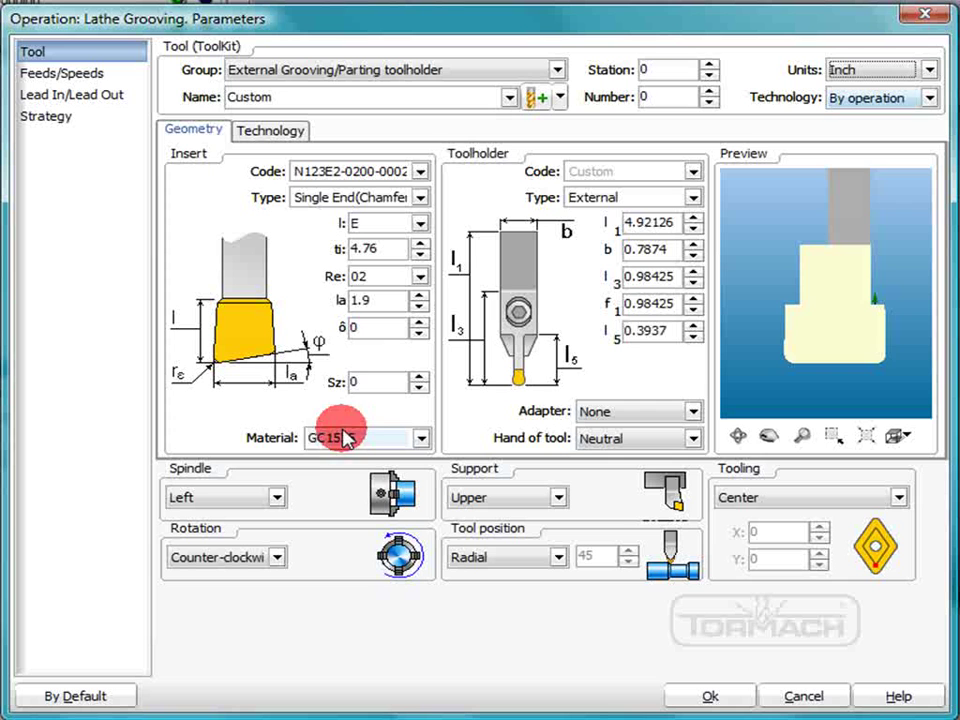
pyautogui.click(377, 327)
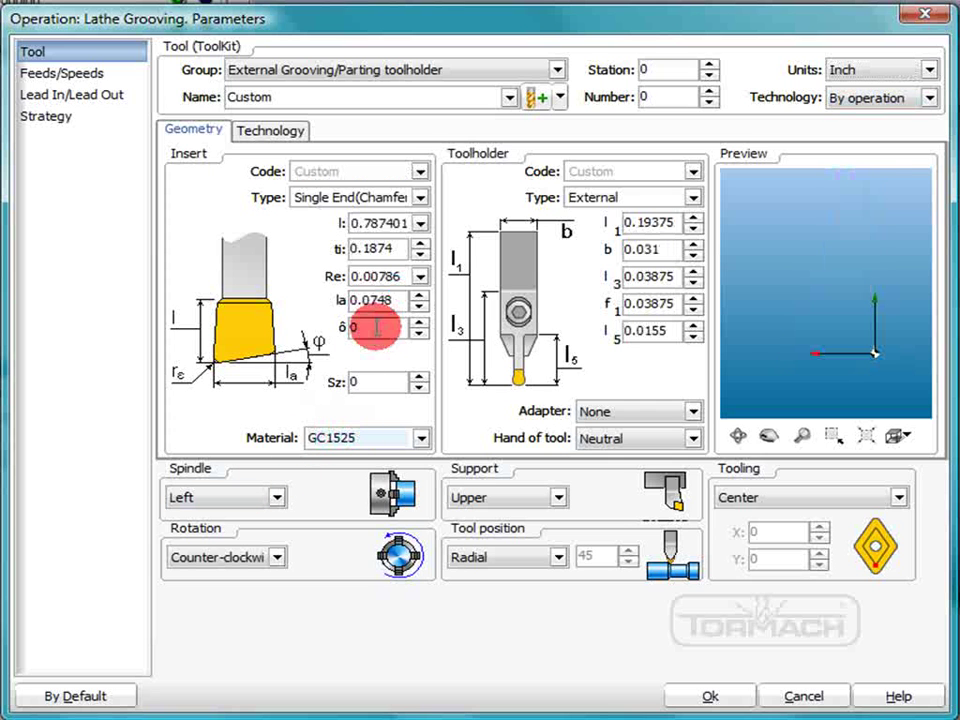
pyautogui.scroll(3, 861, 355)
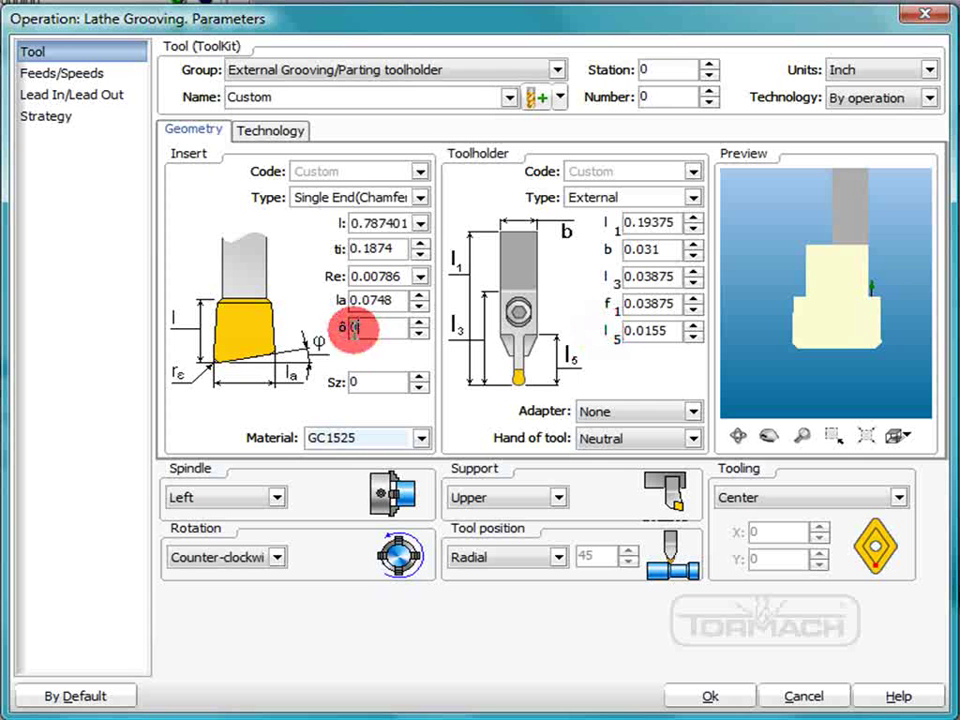
# - Set the insert's length l to 0.25 and its thickness ti to 0.1 inch
pyautogui.doubleClick(386, 222)
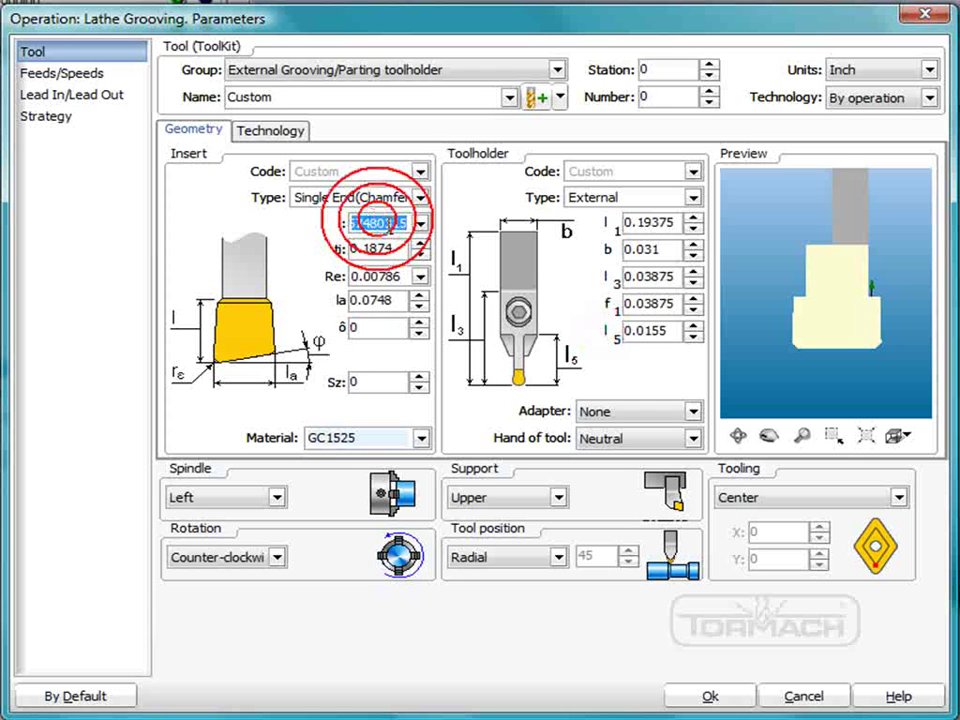
pyautogui.write('.')
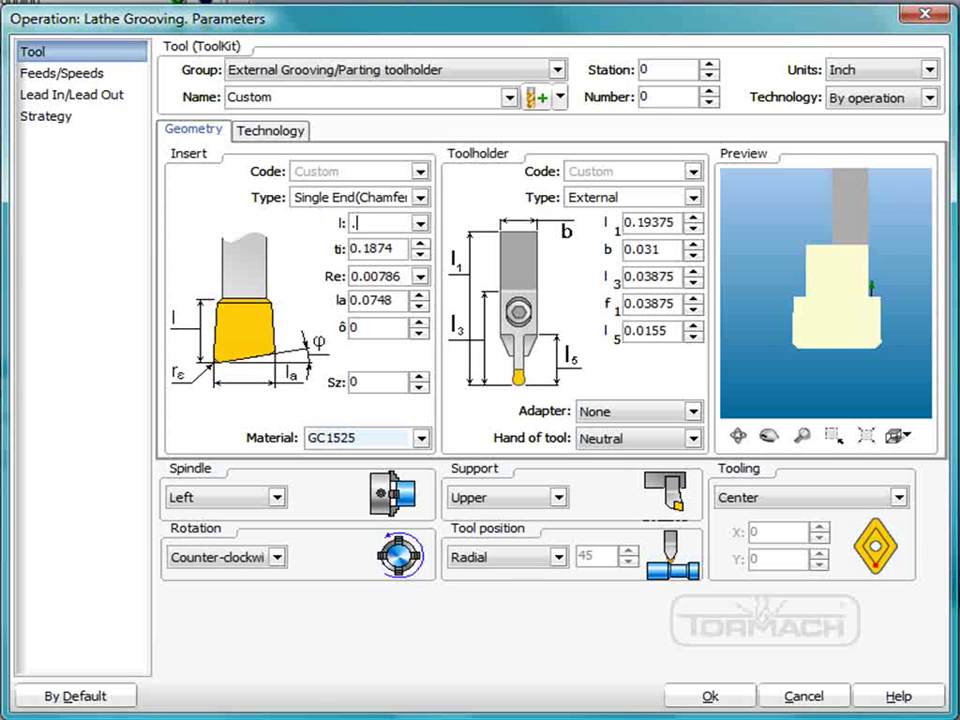
pyautogui.write('25')
pyautogui.doubleClick(398, 249)
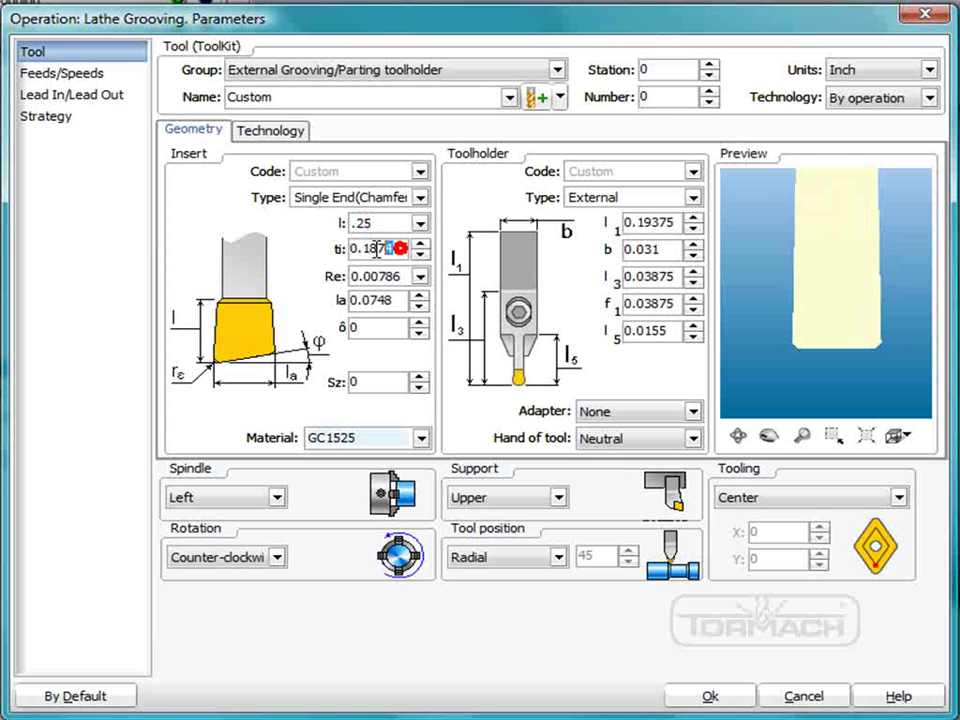
pyautogui.write('.1')
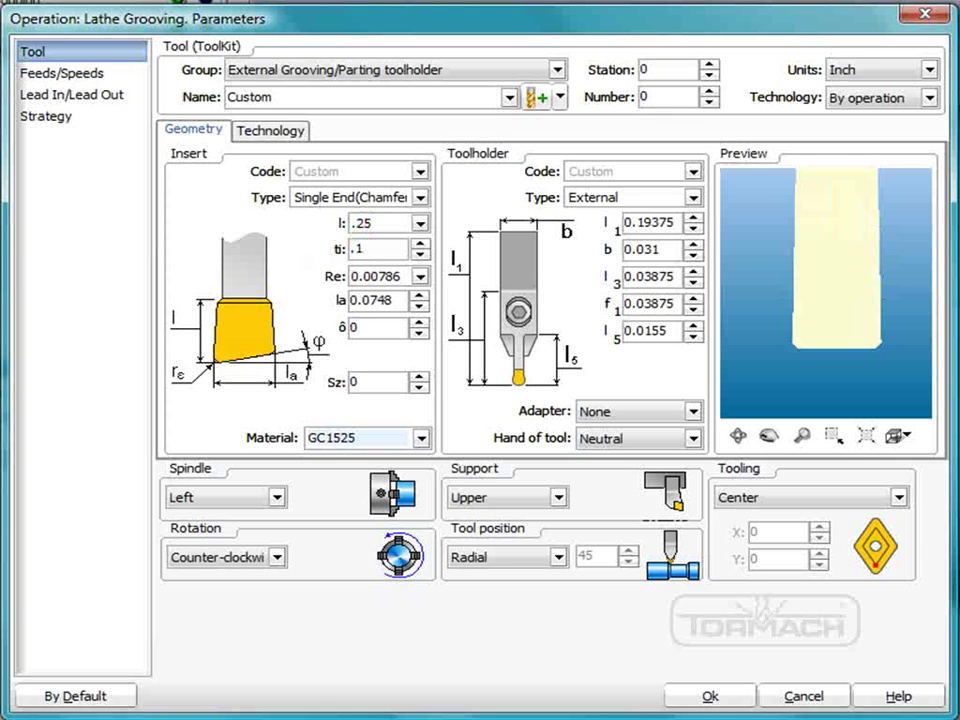
# - Set the insert's corner radius Re to 0.01 and its width la to 0.1 inch
pyautogui.doubleClick(388, 276)
pyautogui.moveTo(374, 275); pyautogui.dragTo(405, 283)
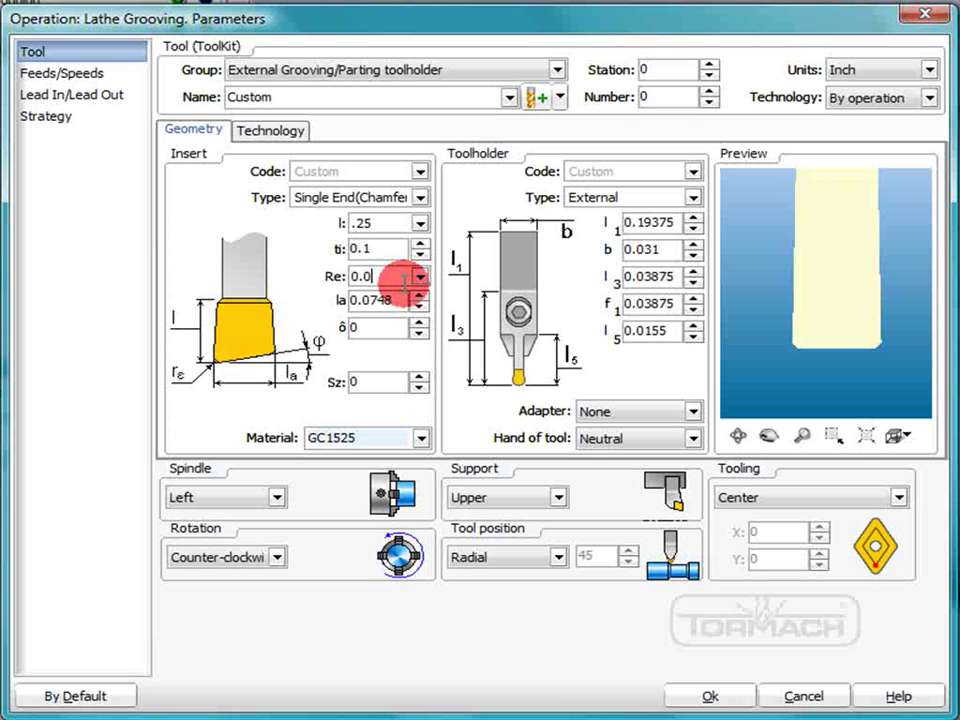
pyautogui.write('1')
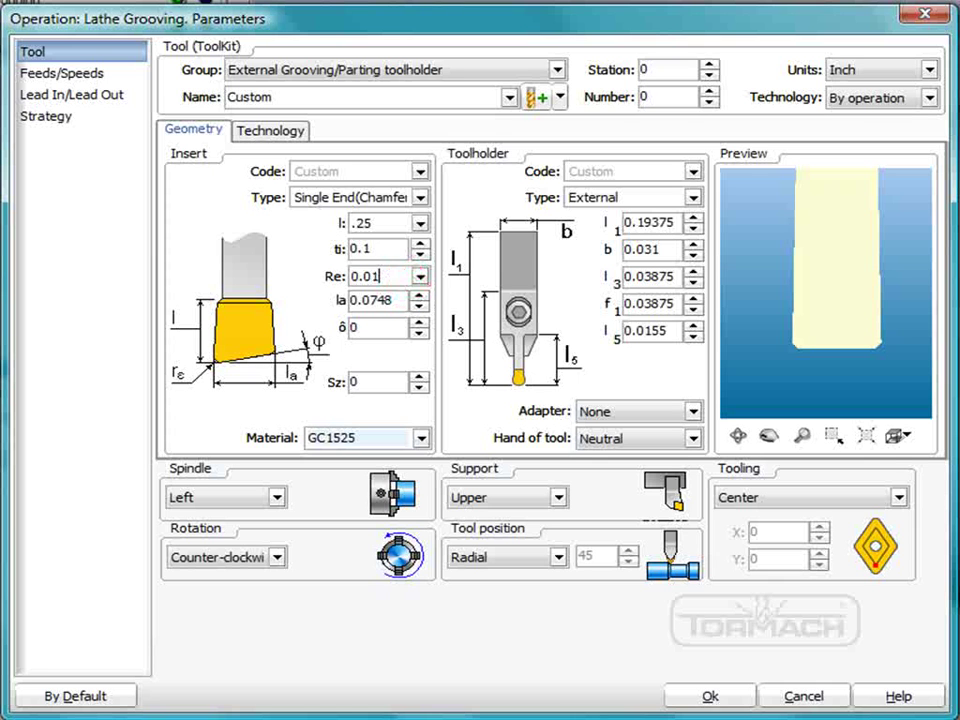
pyautogui.click(410, 300)
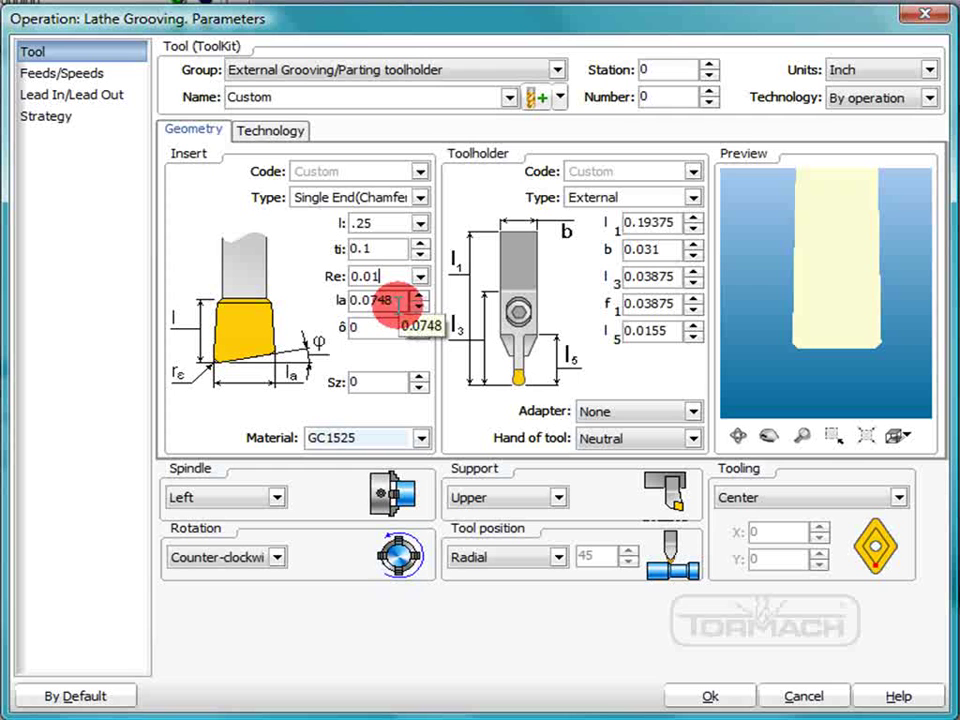
pyautogui.doubleClick(398, 300)
pyautogui.write('.')
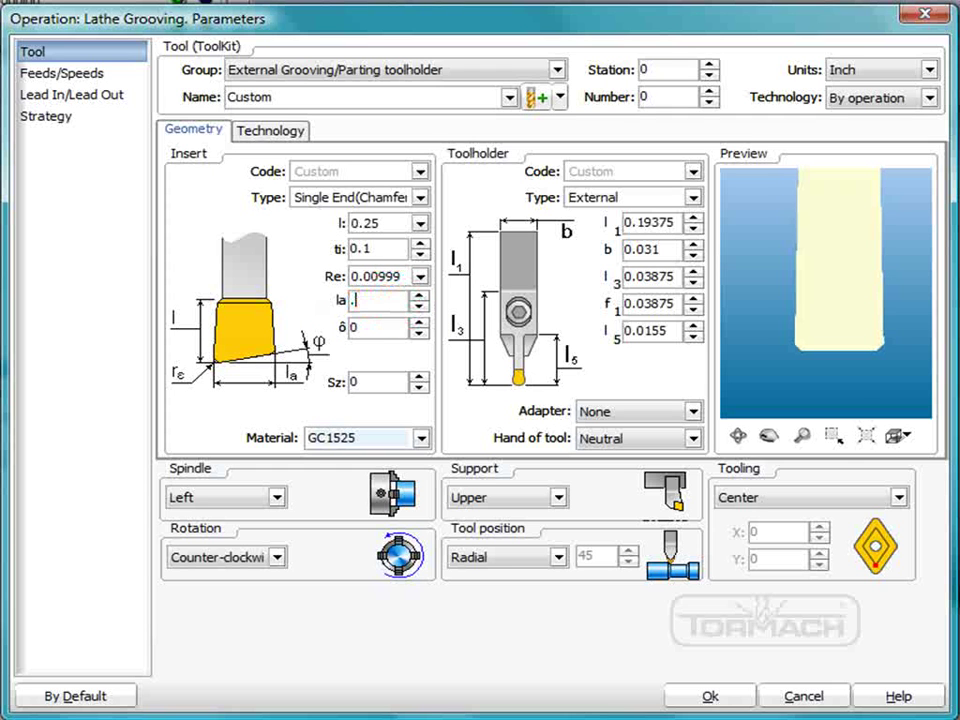
pyautogui.write('1')
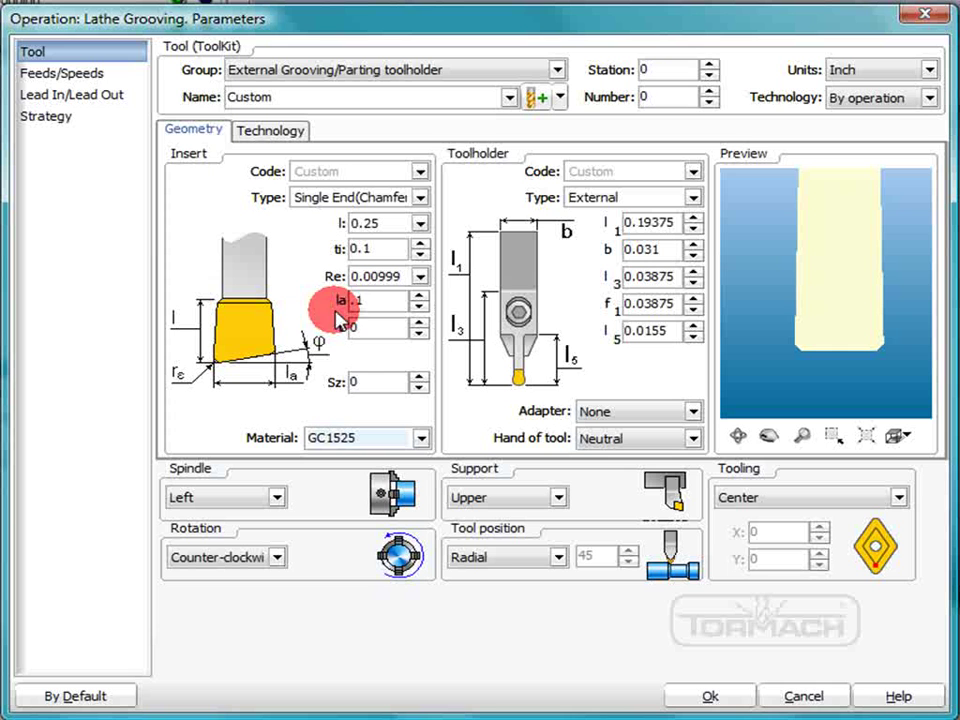
pyautogui.click(377, 327)
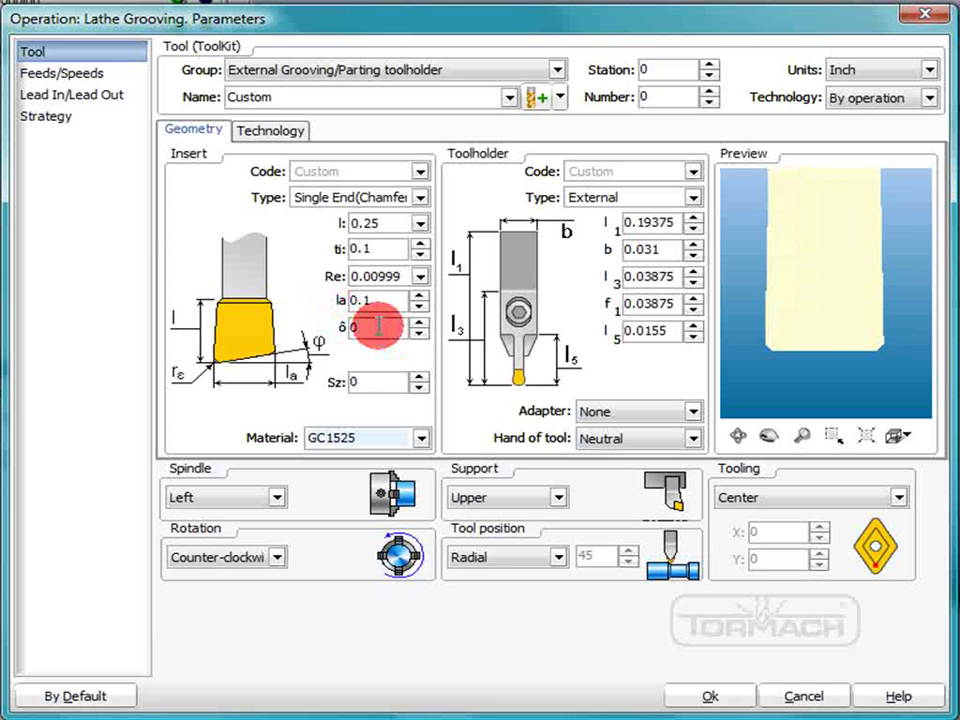
# - Set the toolholder's overall length l1 to 2 and its width b to 0.2 inch
pyautogui.click(727, 323)
pyautogui.moveTo(790, 345)
pyautogui.mouseDown()
pyautogui.moveTo(797, 272)
pyautogui.moveTo(781, 318)
pyautogui.mouseUp()
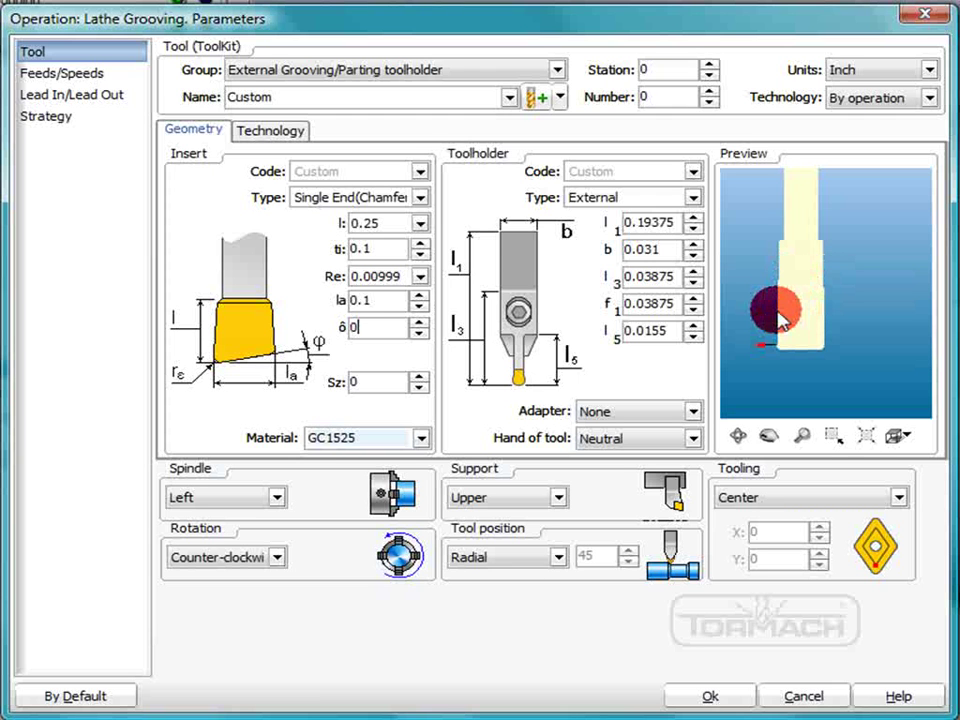
pyautogui.moveTo(879, 240)
pyautogui.mouseDown()
pyautogui.moveTo(846, 296)
pyautogui.moveTo(842, 270)
pyautogui.moveTo(816, 347)
pyautogui.moveTo(818, 282)
pyautogui.moveTo(799, 386)
pyautogui.moveTo(795, 334)
pyautogui.moveTo(800, 343)
pyautogui.moveTo(816, 321)
pyautogui.moveTo(722, 339)
pyautogui.moveTo(855, 332)
pyautogui.moveTo(814, 344)
pyautogui.moveTo(816, 327)
pyautogui.moveTo(820, 336)
pyautogui.mouseUp()
pyautogui.click(676, 228)
pyautogui.doubleClick(686, 222)
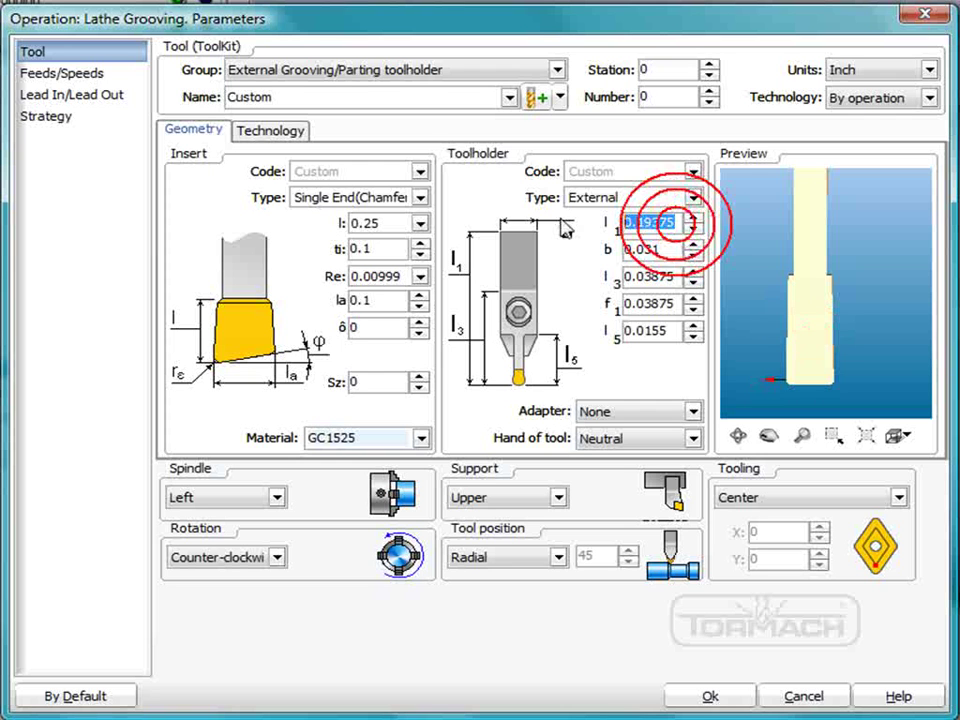
pyautogui.write('2')
pyautogui.click(648, 244)
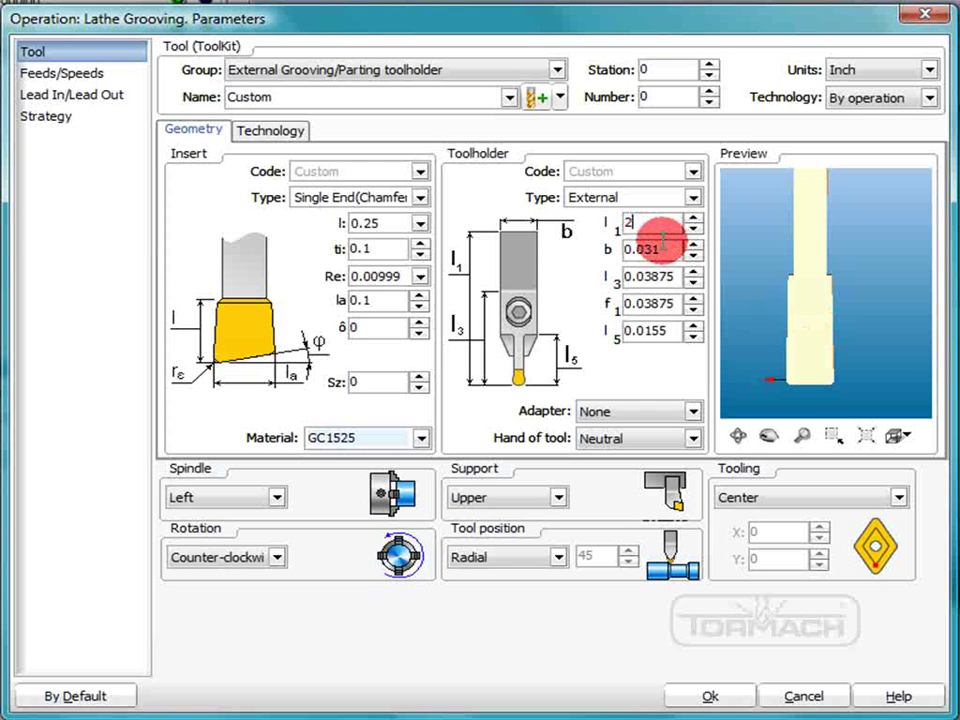
pyautogui.doubleClick(662, 246)
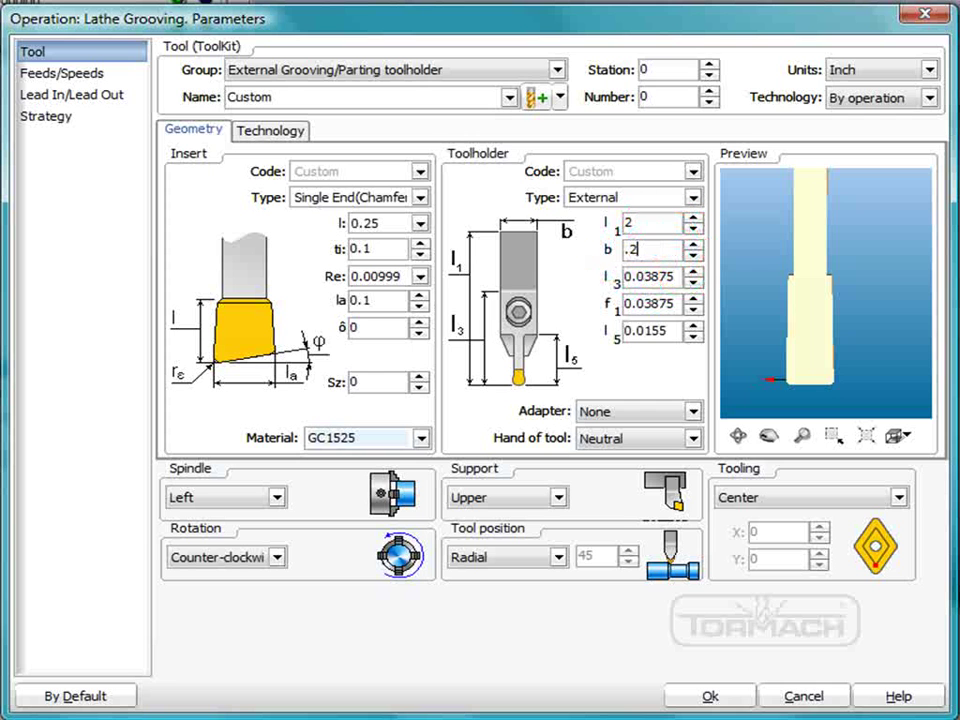
# - Set the toolholder's l3 length to 0.5 inch
pyautogui.moveTo(638, 275); pyautogui.dragTo(668, 277)
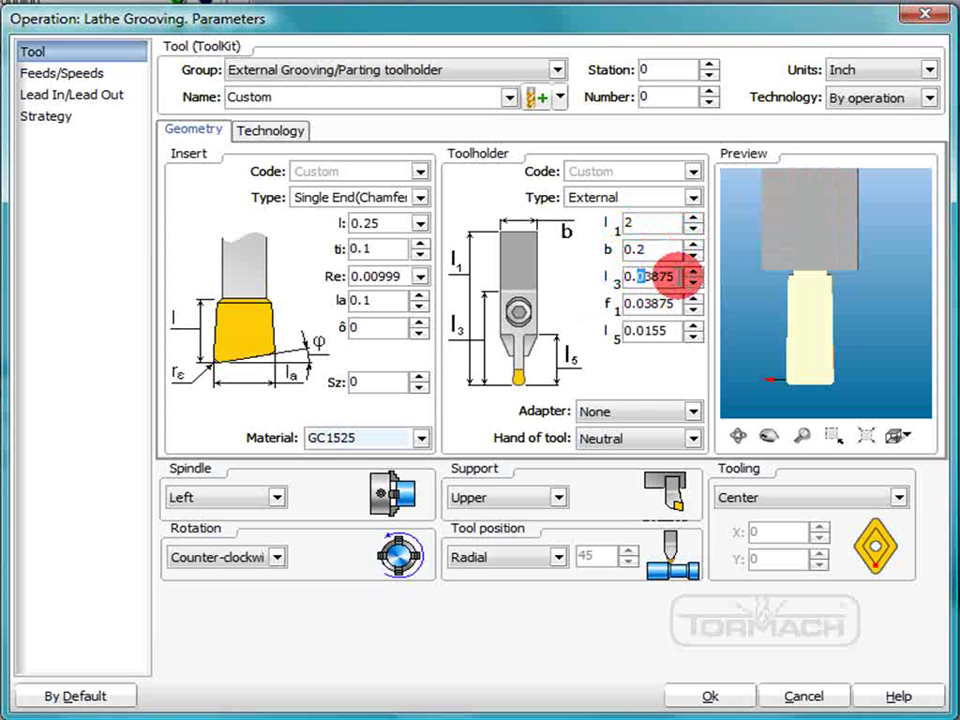
pyautogui.doubleClick(672, 275)
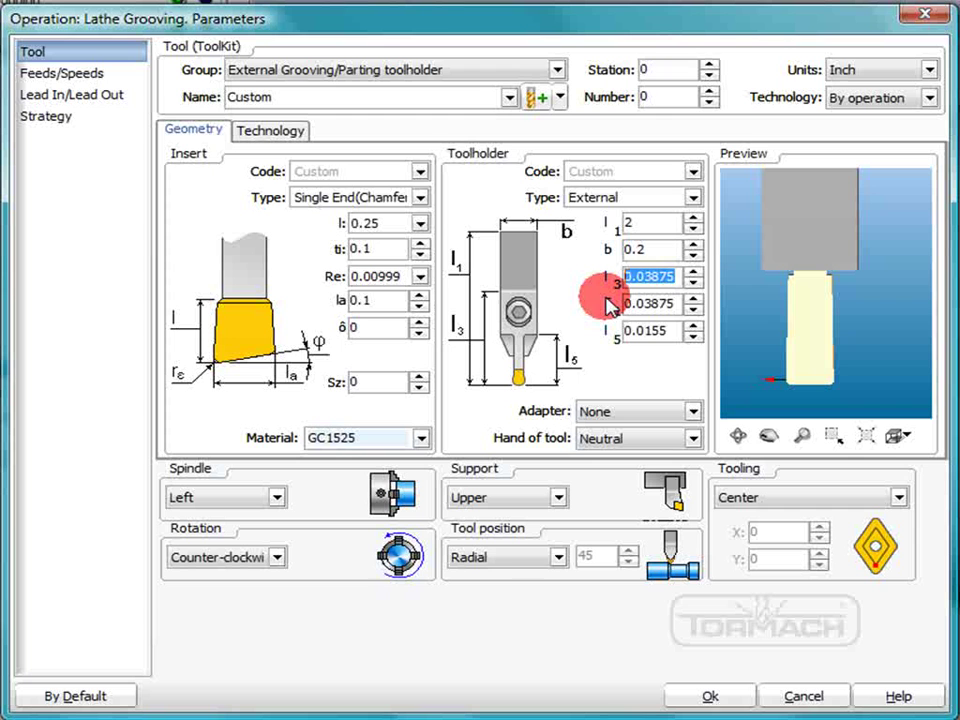
pyautogui.write('.5')
pyautogui.click(669, 306)
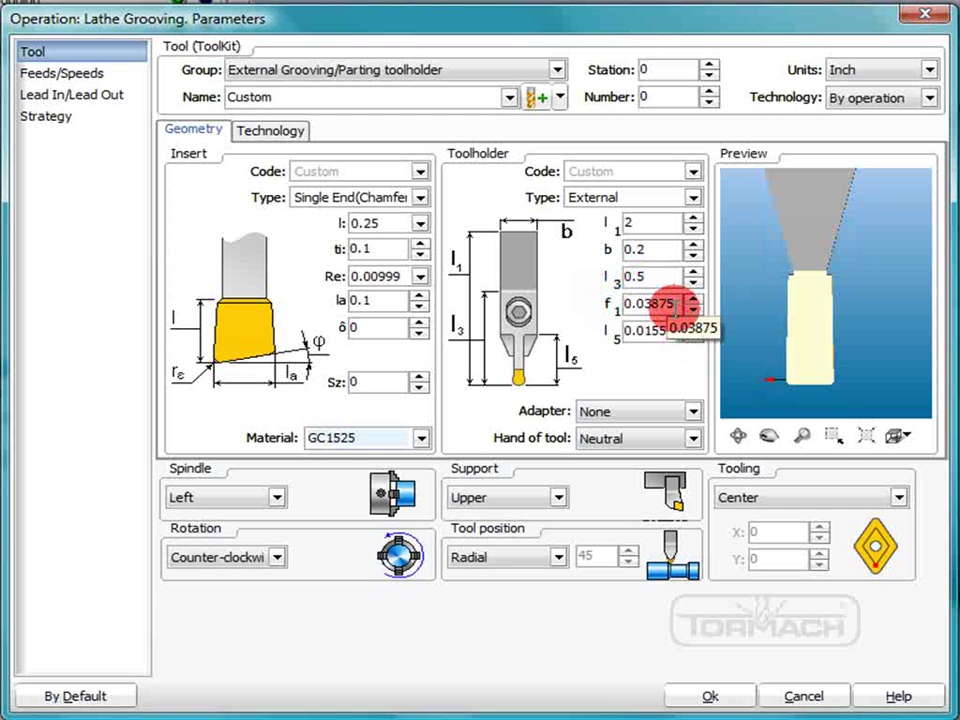
pyautogui.click(680, 332)
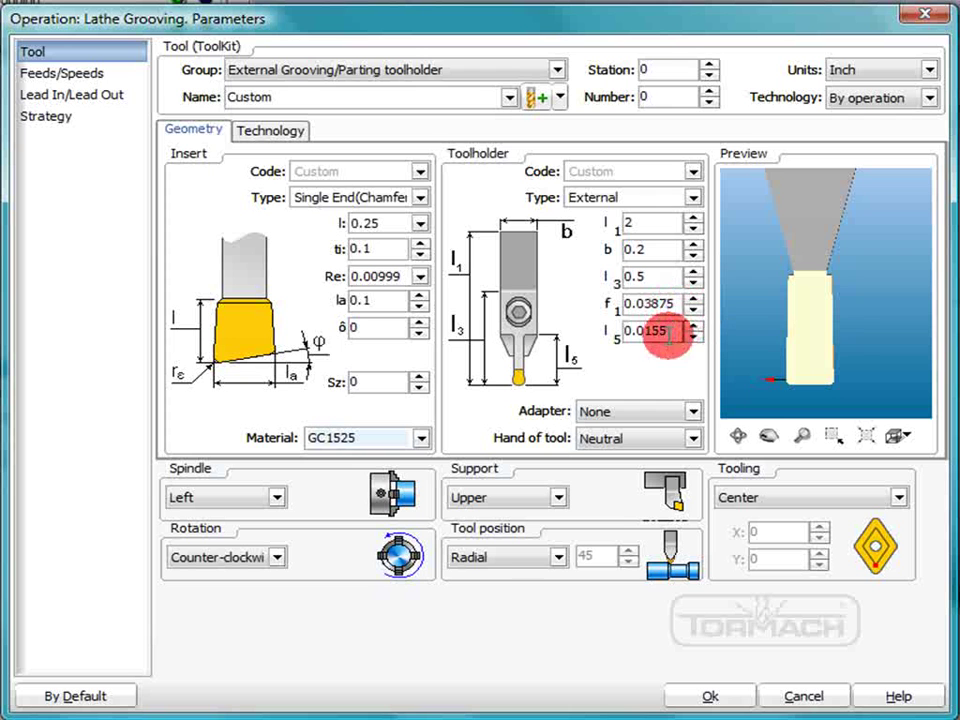
pyautogui.click(684, 303)
# - Set the grooving tool's tooling point to Bottom
pyautogui.moveTo(774, 362); pyautogui.dragTo(604, 438)
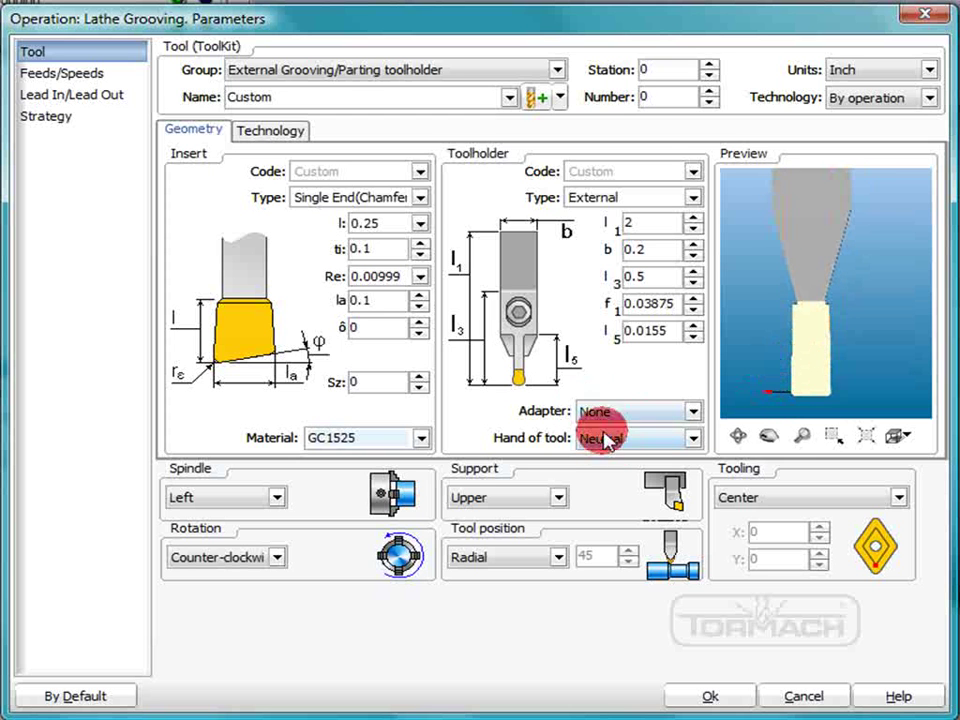
pyautogui.click(900, 498)
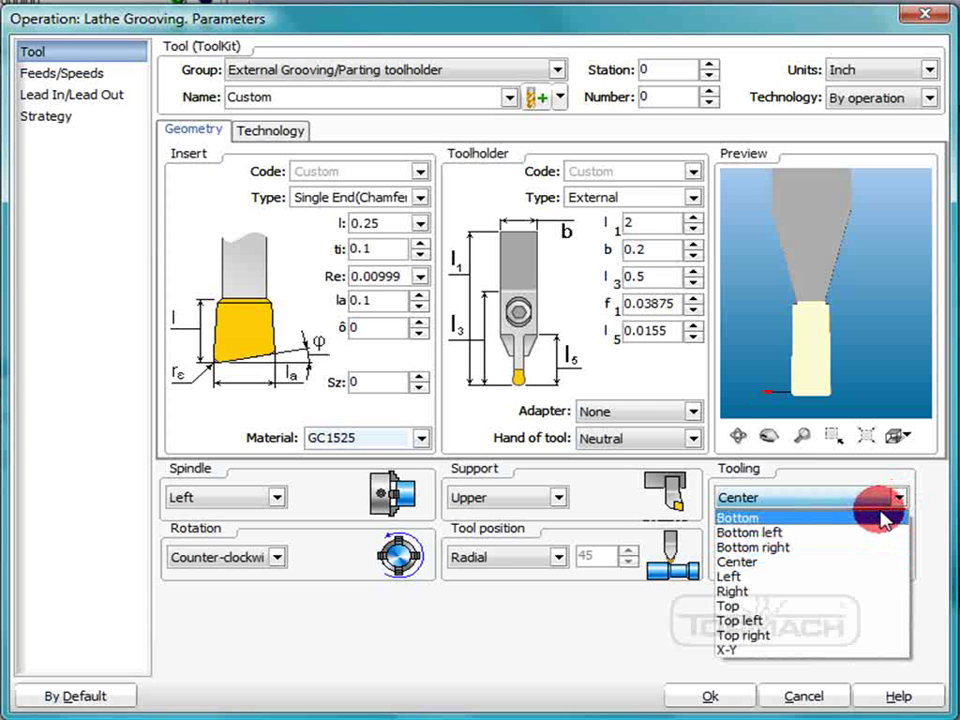
pyautogui.click(850, 517)
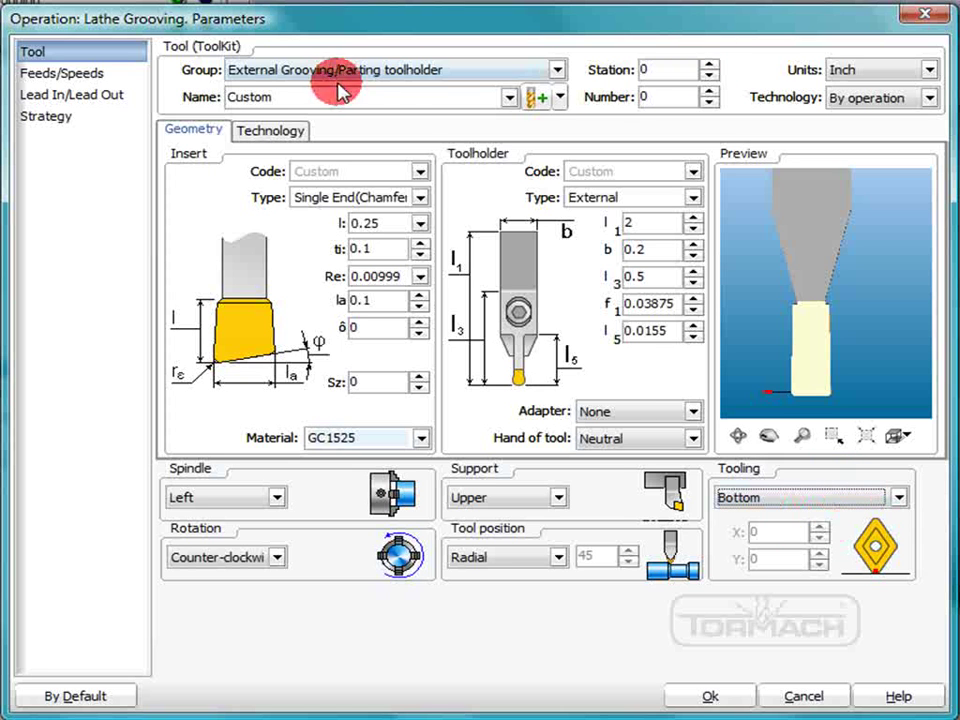
# - Name the grooving tool tool2 and assign it station 2 and tool number 2
pyautogui.doubleClick(299, 98)
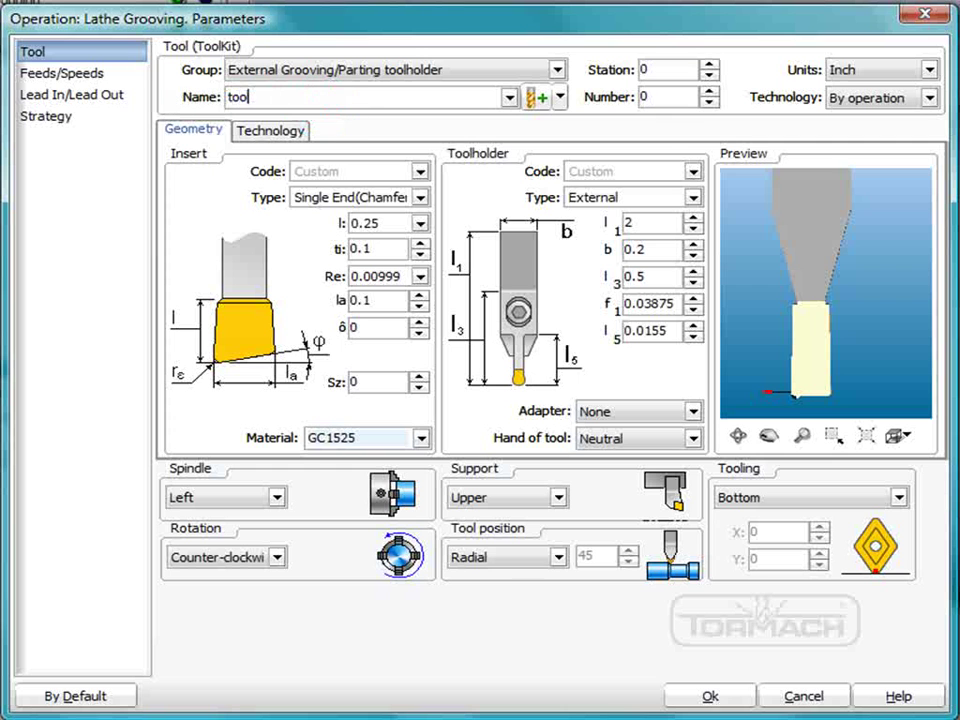
pyautogui.click(707, 66)
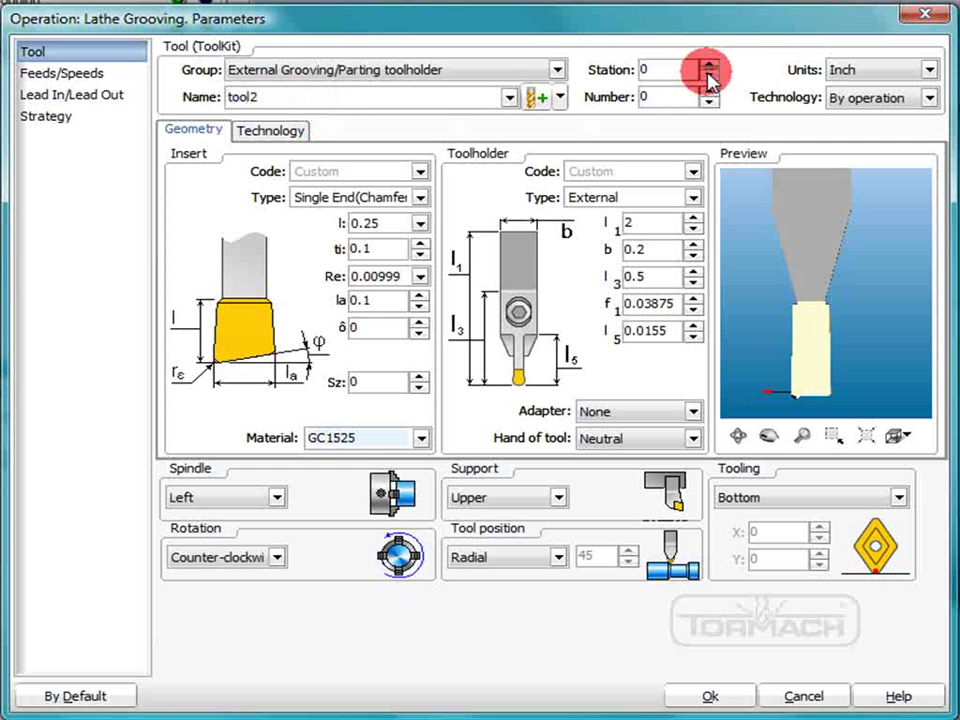
pyautogui.click(709, 91)
pyautogui.click(709, 91)
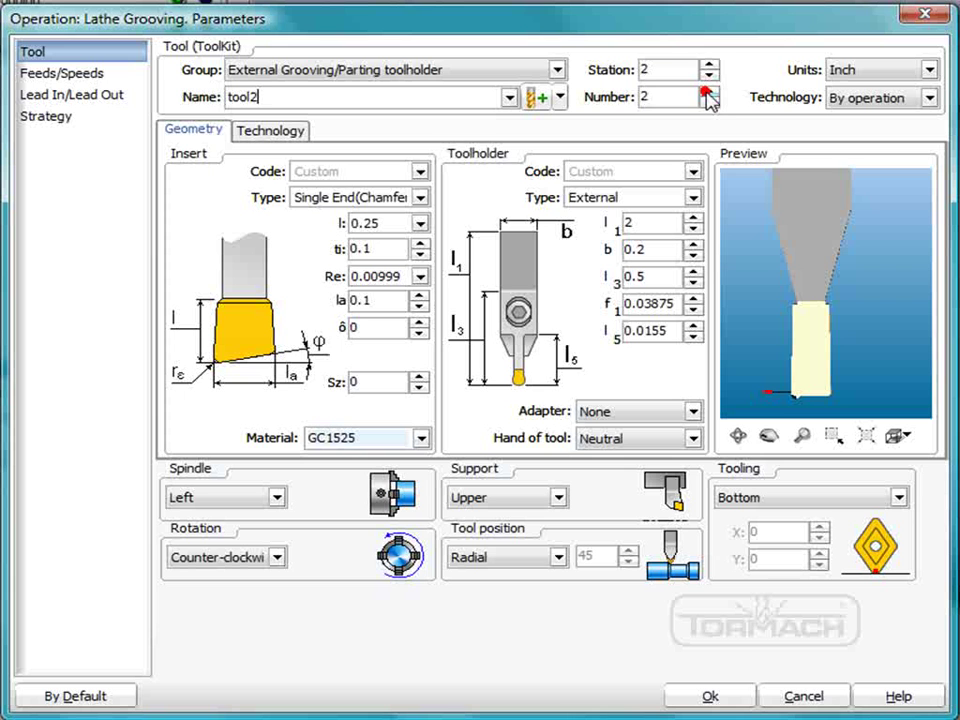
pyautogui.click(709, 91)
pyautogui.click(709, 101)
pyautogui.click(675, 94)
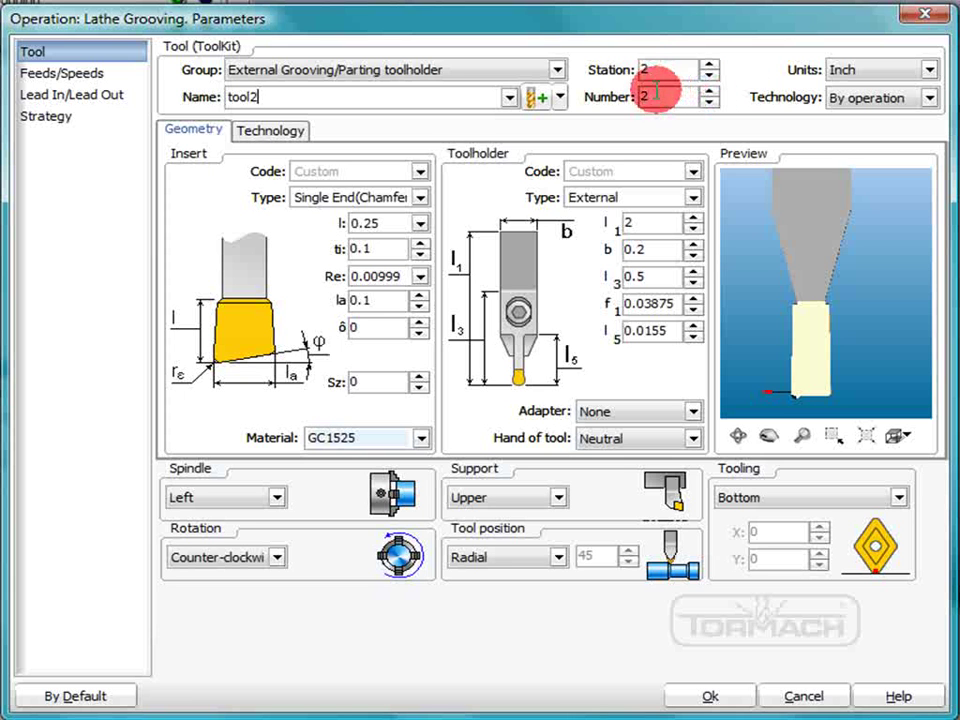
pyautogui.click(505, 97)
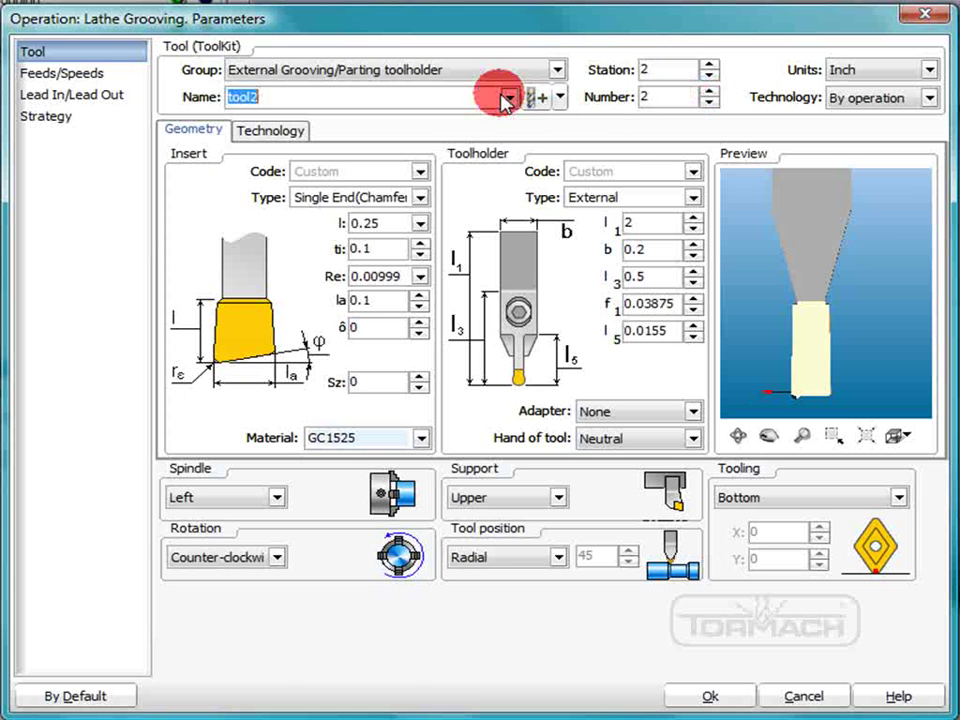
# - Set both the approach and the return distance of the grooving operation's lead in/lead out to 0.01 inch
pyautogui.click(62, 73)
pyautogui.click(66, 95)
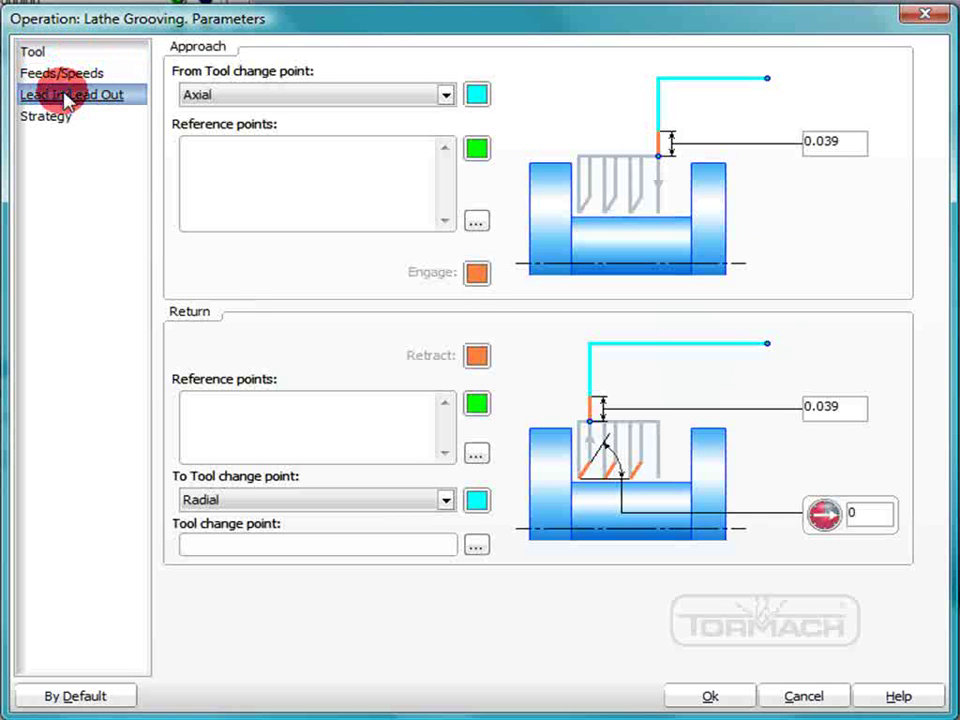
pyautogui.click(55, 118)
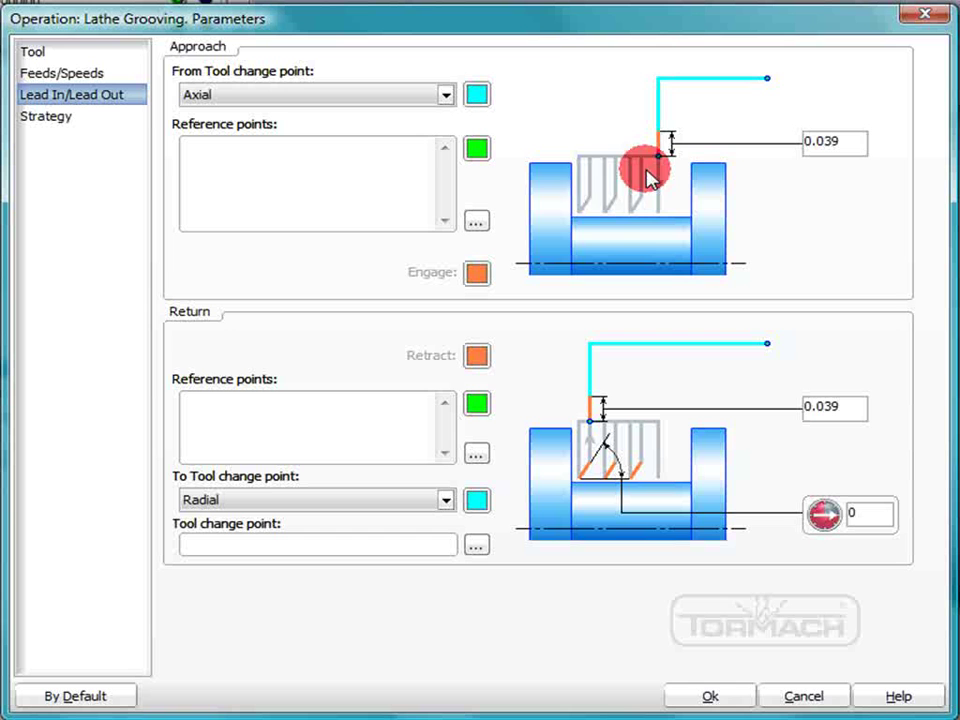
pyautogui.moveTo(824, 141); pyautogui.dragTo(849, 141)
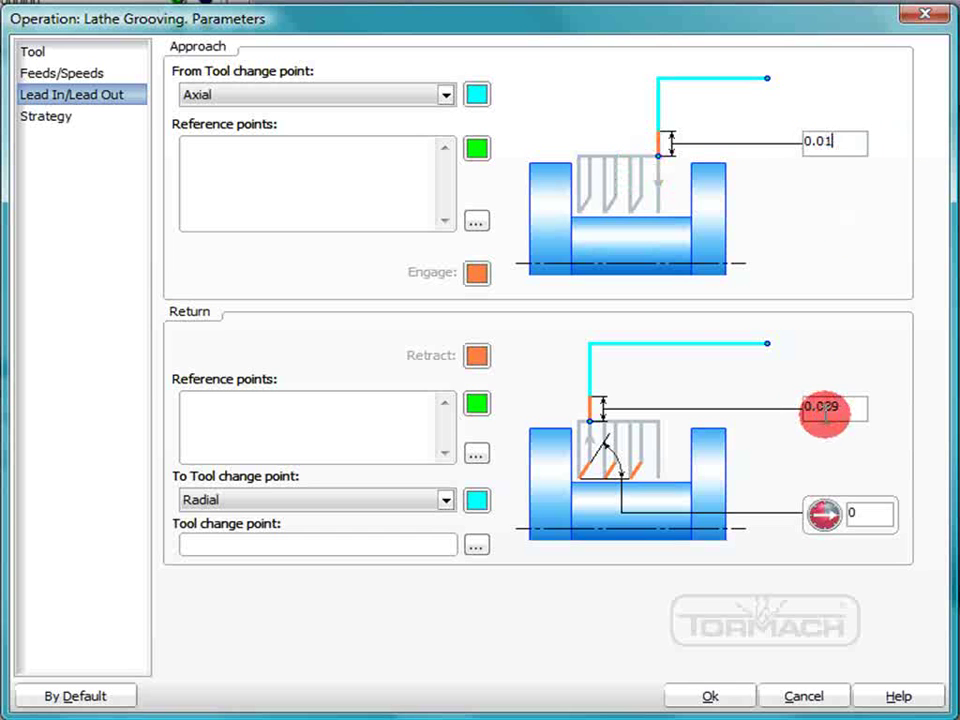
pyautogui.moveTo(824, 409); pyautogui.dragTo(840, 409)
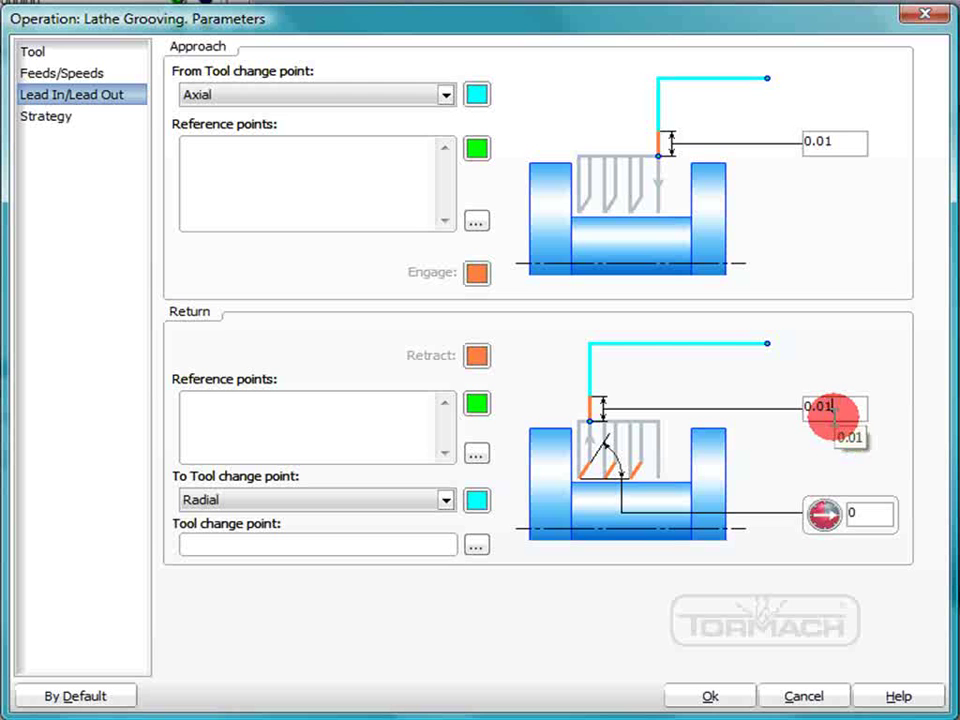
# - Define the grooving strategy's rough step as a distance of 0.075 inch
pyautogui.click(45, 117)
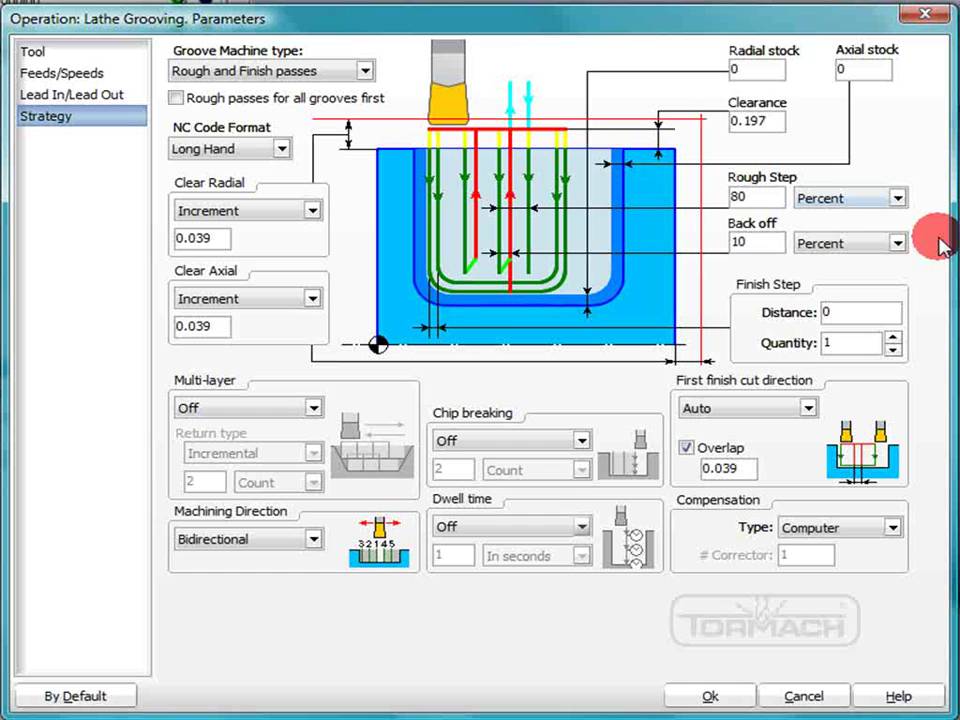
pyautogui.click(898, 198)
pyautogui.click(846, 220)
pyautogui.click(757, 197)
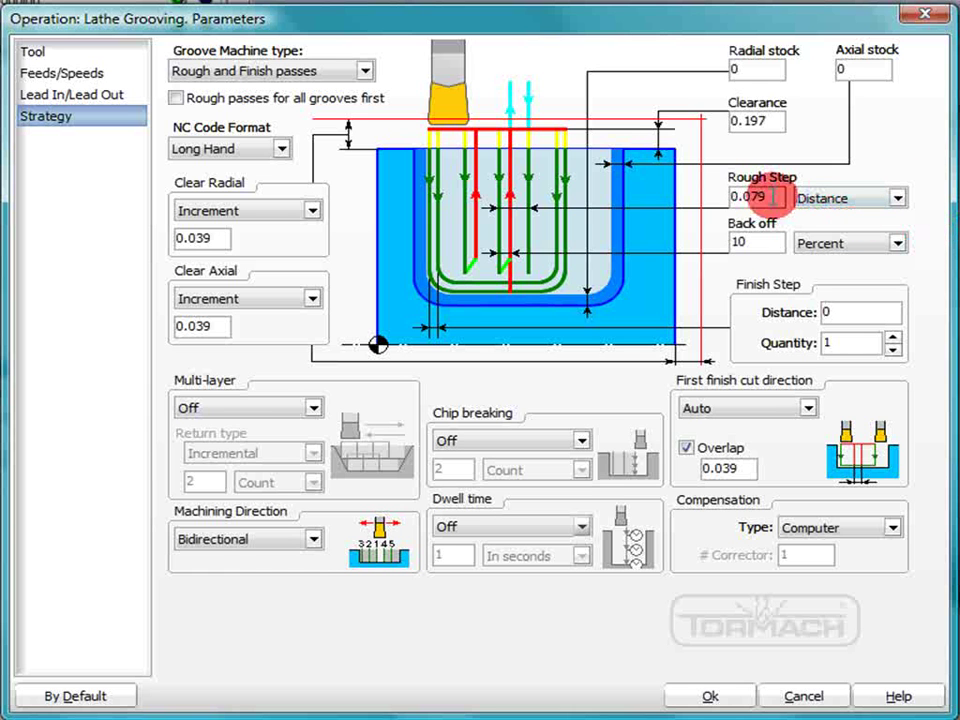
pyautogui.click(772, 197)
pyautogui.moveTo(772, 197); pyautogui.dragTo(752, 199)
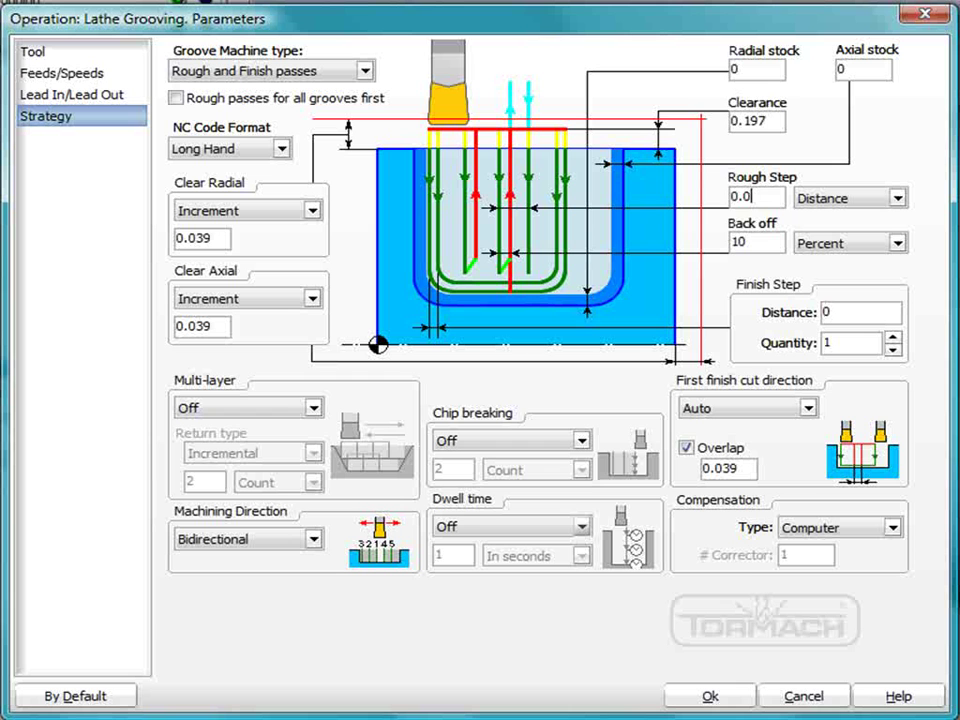
# - Define the grooving strategy's back off as a distance of 0.005 inch and accept the operation parameters
pyautogui.click(776, 244)
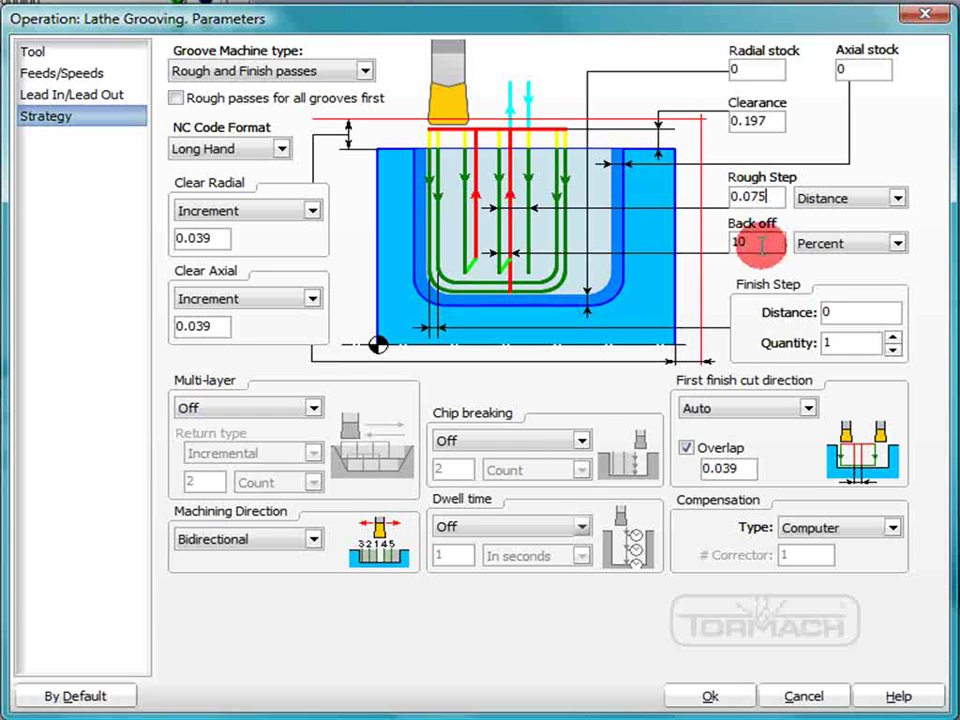
pyautogui.moveTo(776, 244); pyautogui.dragTo(759, 242)
pyautogui.click(893, 243)
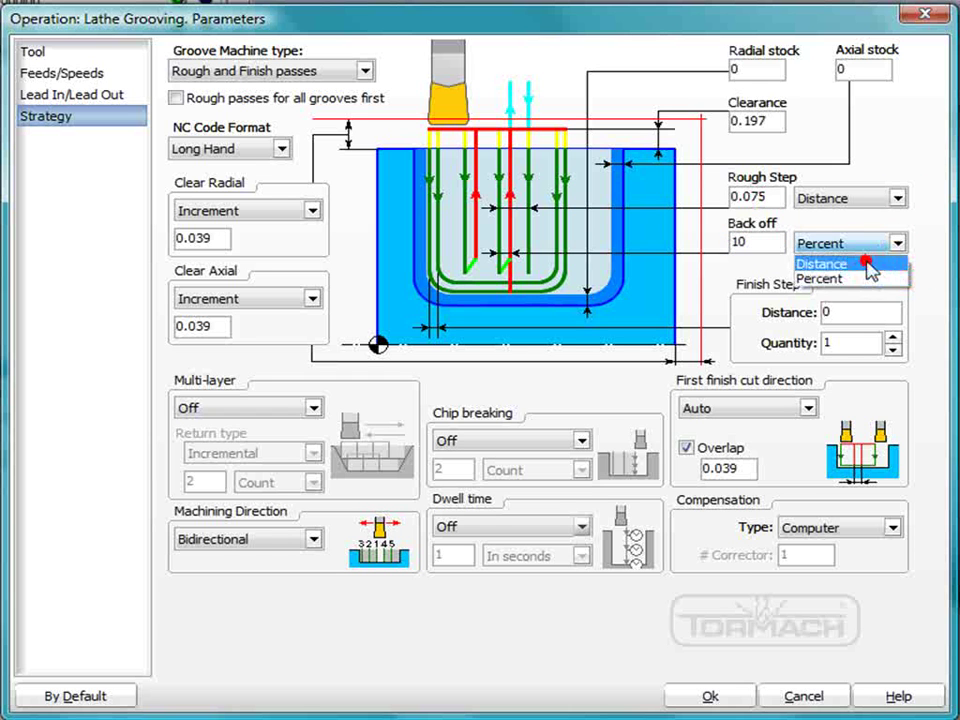
pyautogui.click(810, 264)
pyautogui.moveTo(771, 242); pyautogui.dragTo(755, 242)
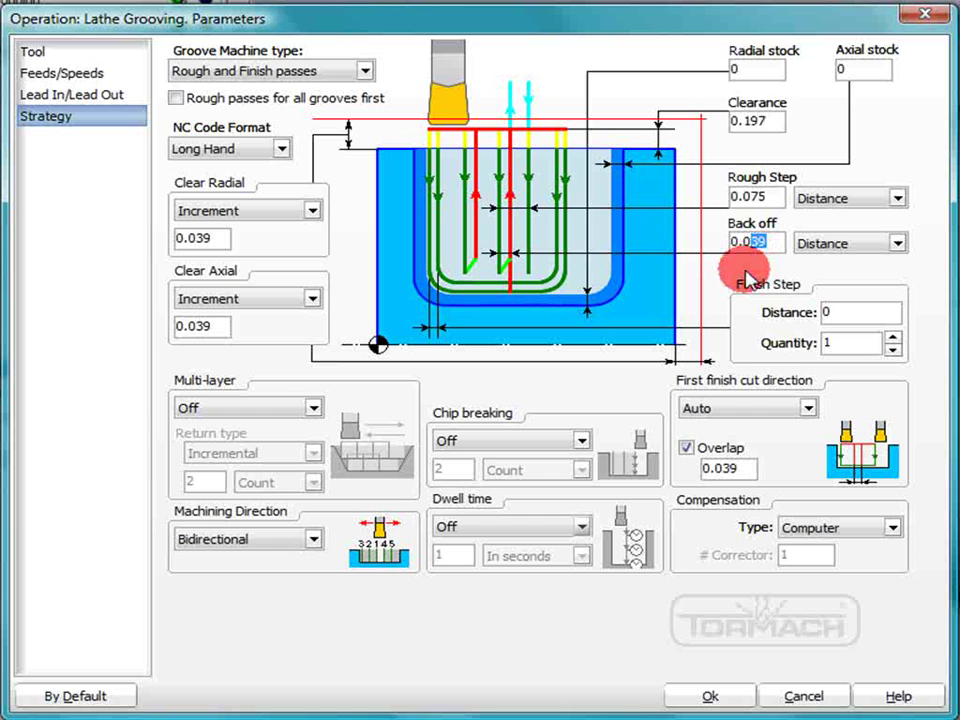
pyautogui.write('05')
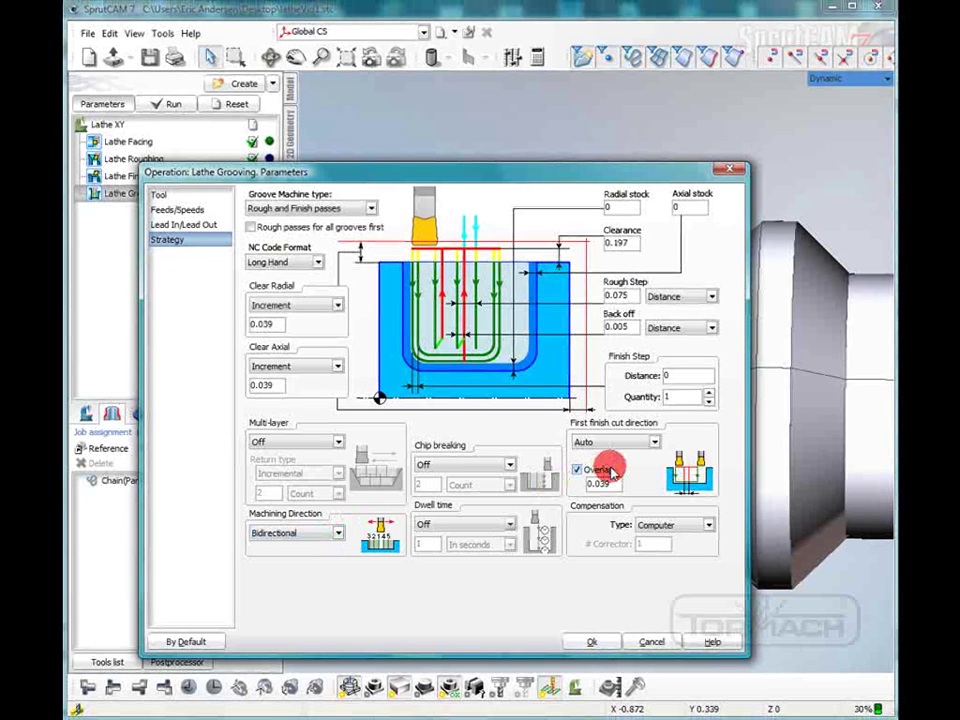
pyautogui.click(612, 642)
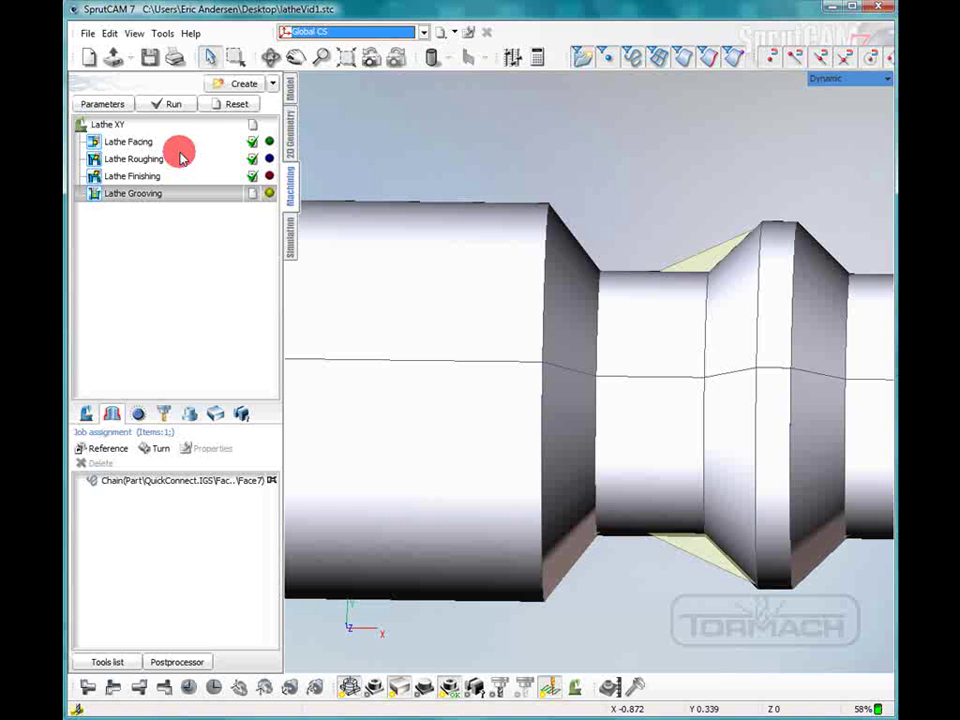
# - Calculate the Lathe Grooving toolpath and simulate the operation on the part
pyautogui.click(173, 107)
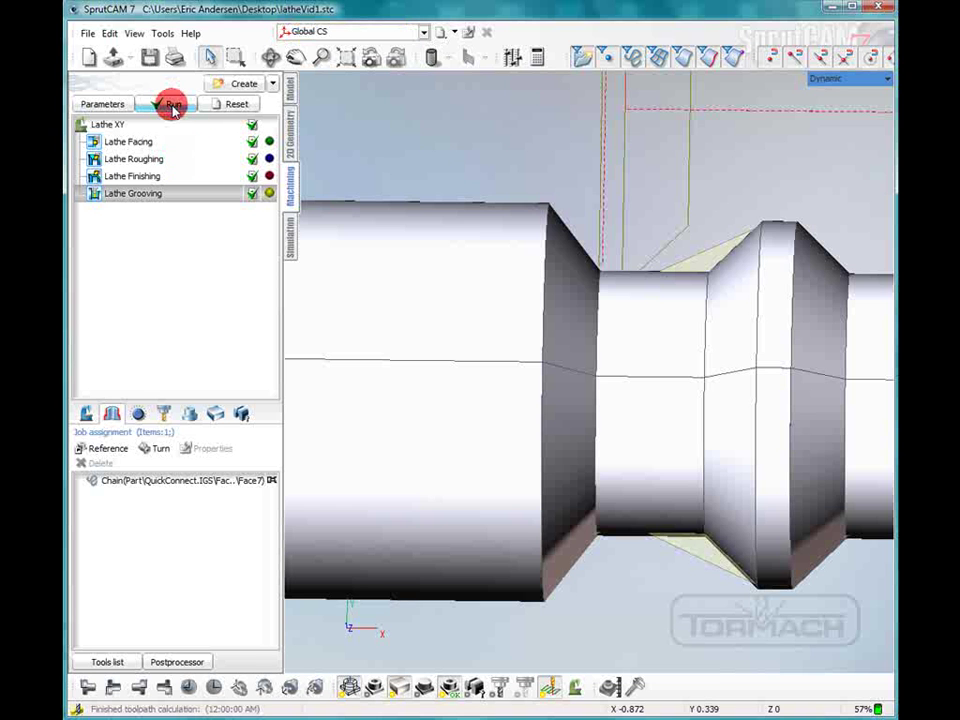
pyautogui.click(290, 235)
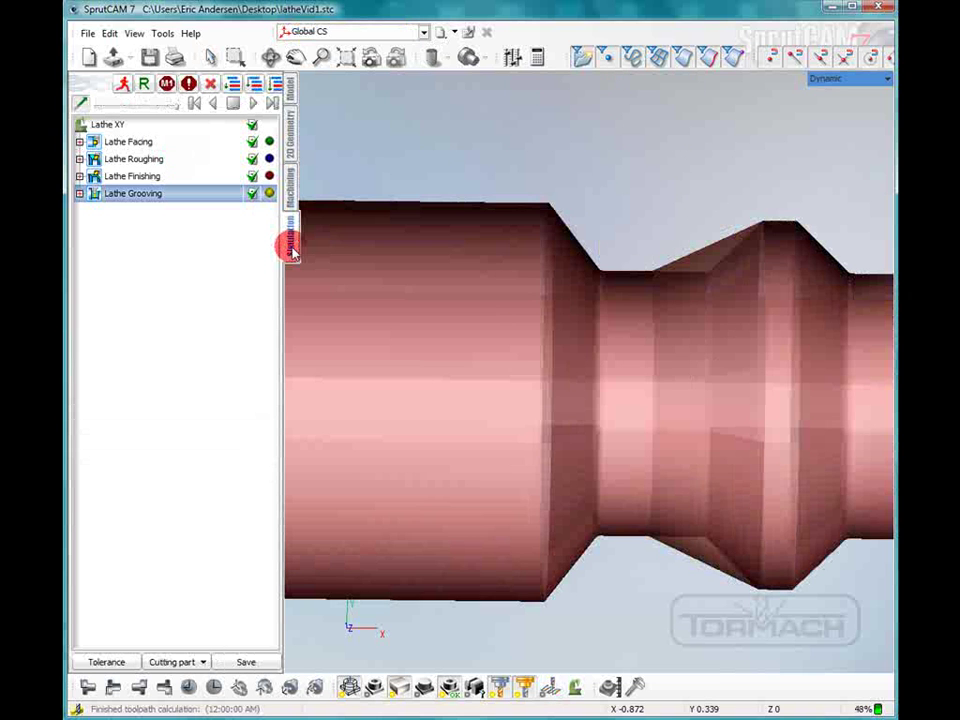
pyautogui.click(255, 102)
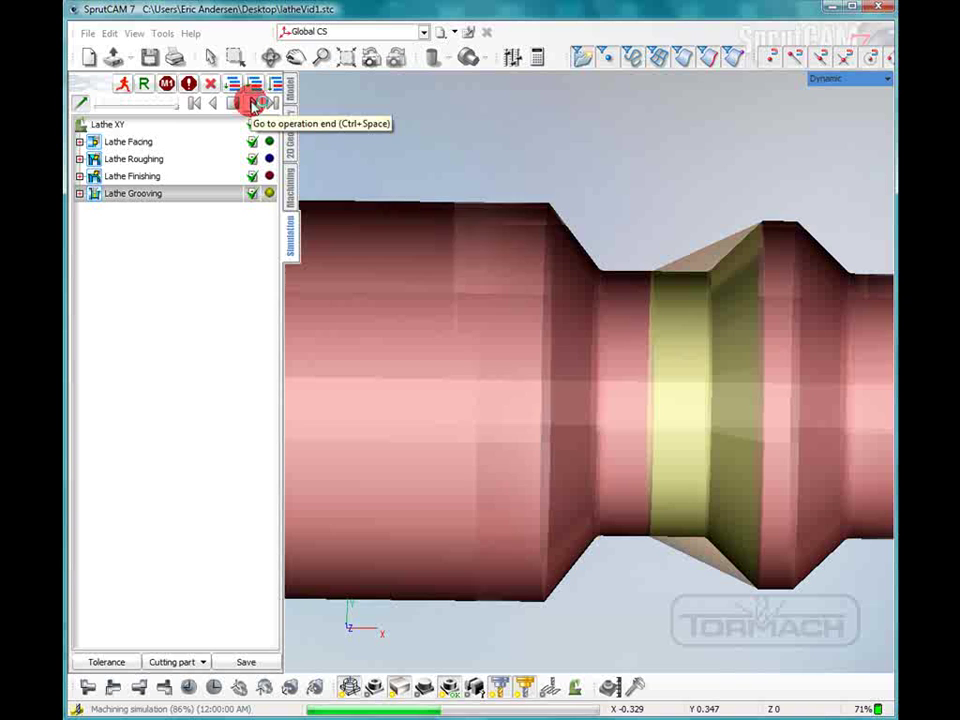
pyautogui.moveTo(508, 326); pyautogui.dragTo(543, 274)
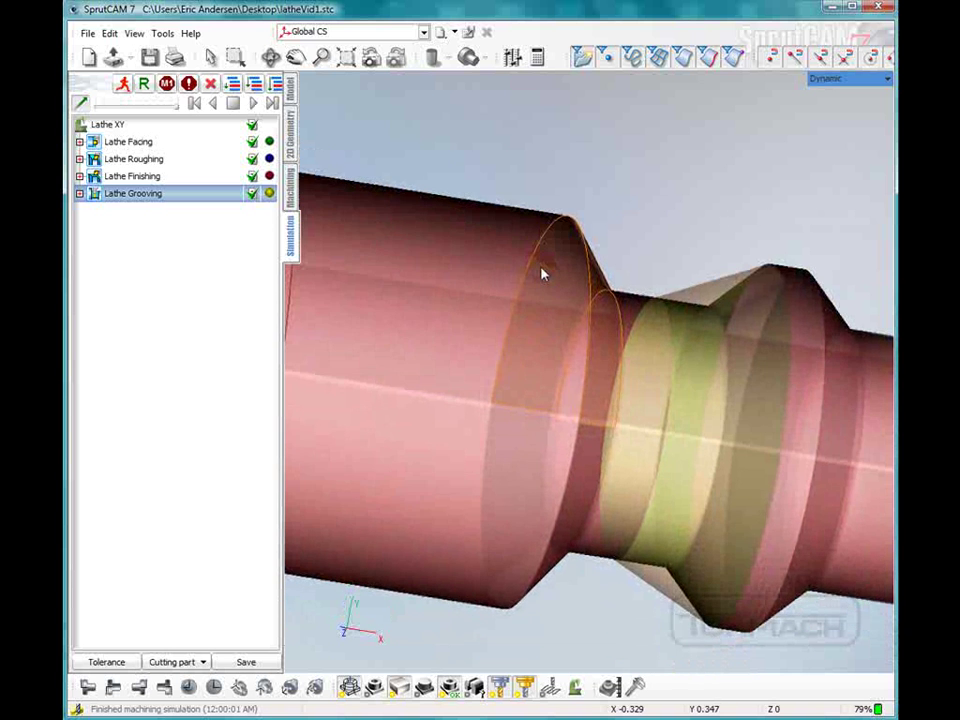
pyautogui.scroll(-5, 543, 274)
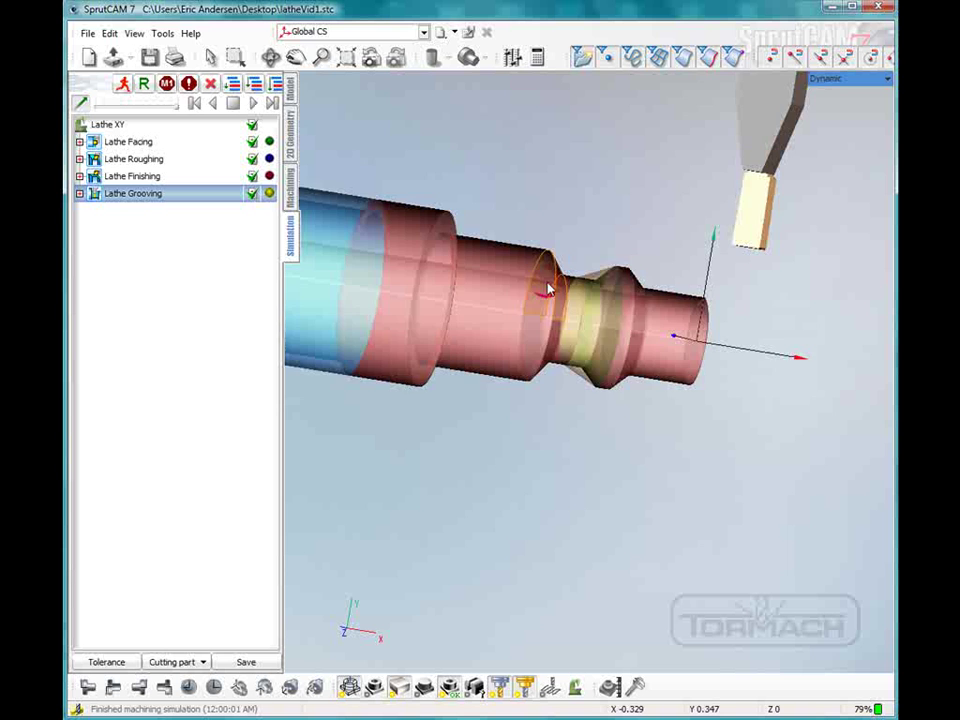
pyautogui.scroll(-3, 520, 287)
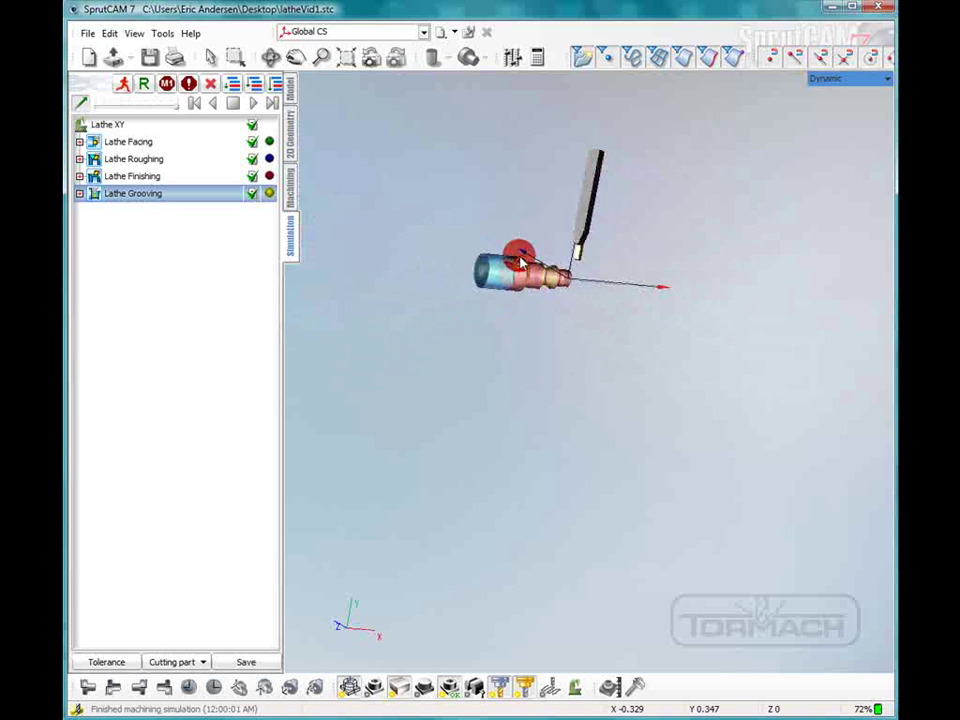
pyautogui.scroll(5, 518, 268)
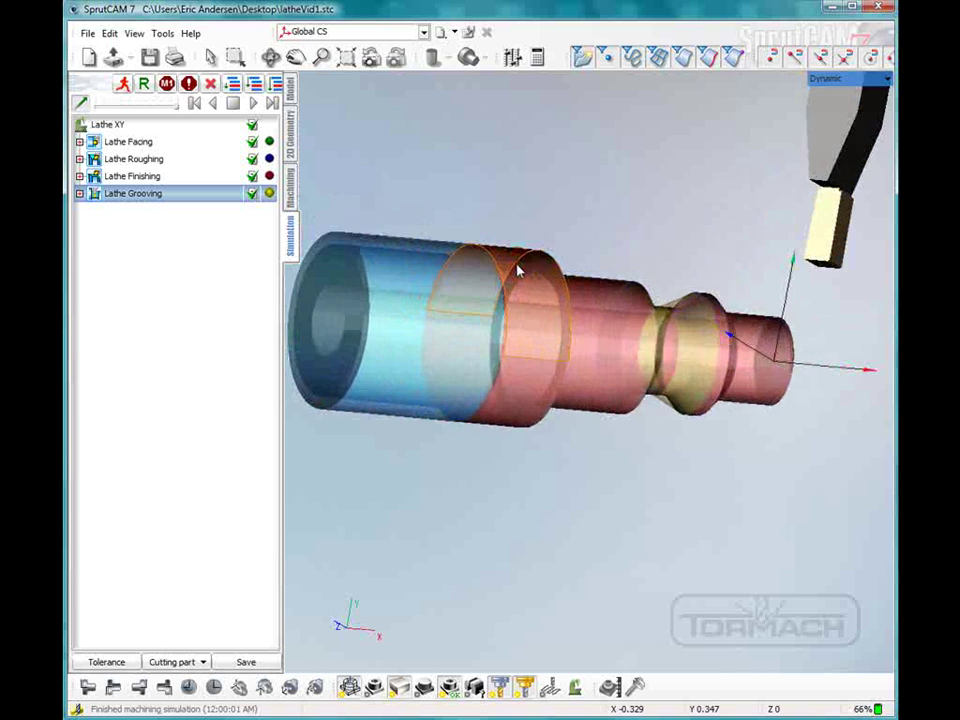
pyautogui.scroll(-3, 518, 268)
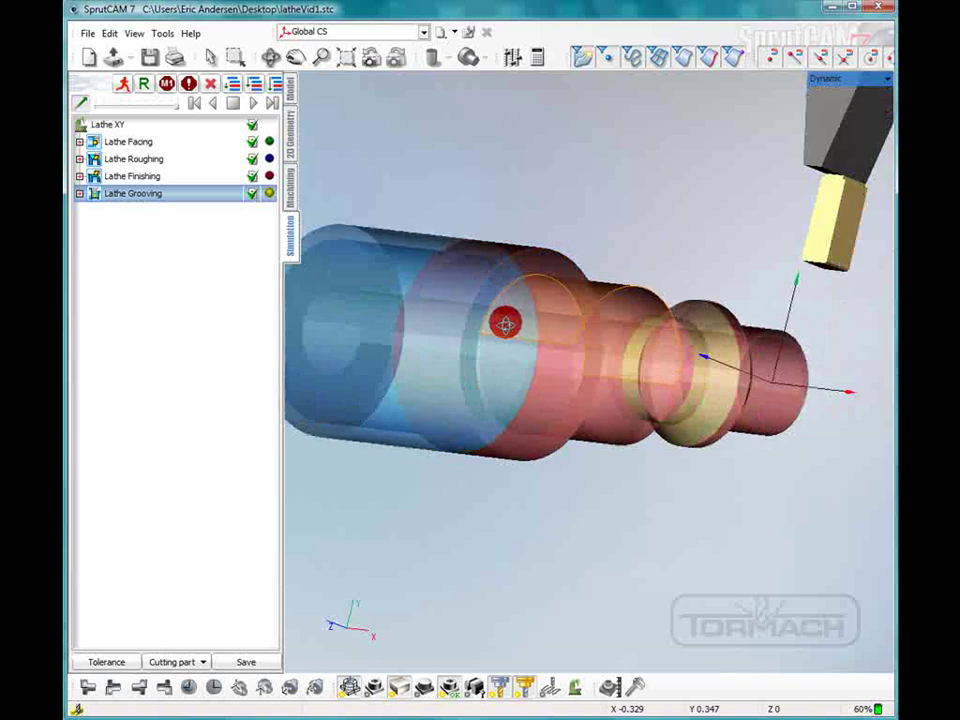
pyautogui.moveTo(507, 307); pyautogui.dragTo(300, 279, button='right')
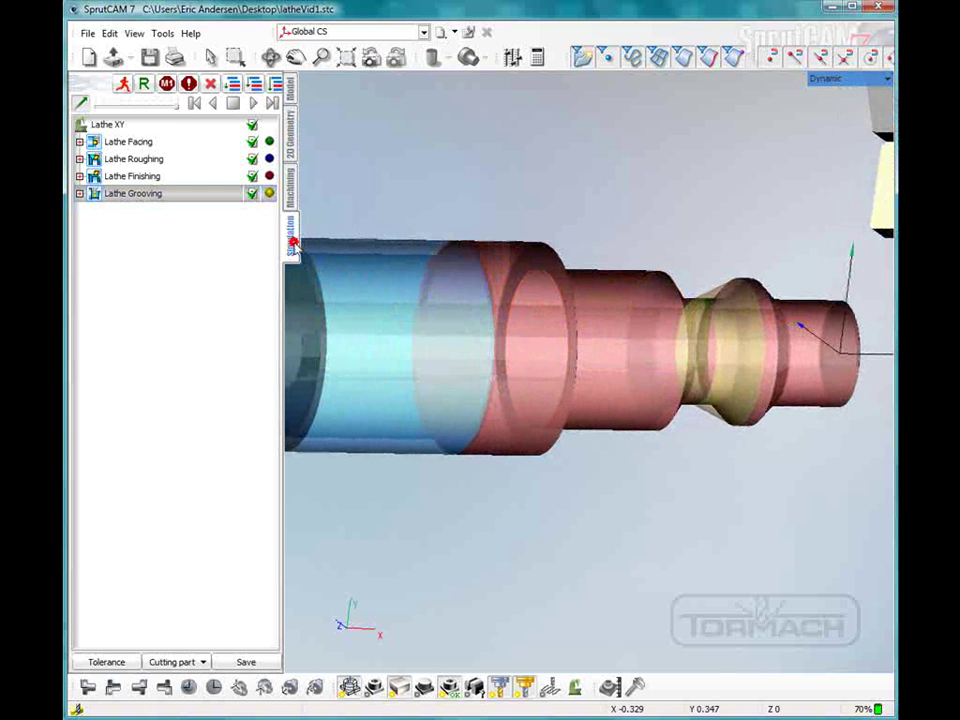
# - Replay the Lathe Grooving simulation at a slower speed in the Turn Front view and examine the machined groove and tool motion
pyautogui.click(176, 111)
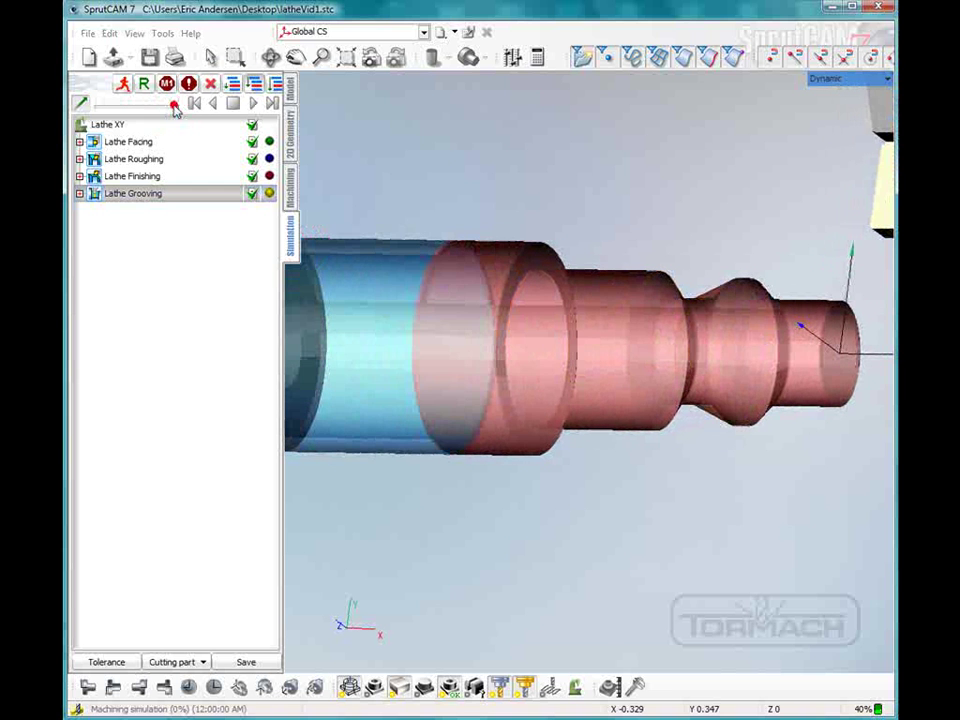
pyautogui.moveTo(176, 111)
pyautogui.mouseDown()
pyautogui.moveTo(102, 118)
pyautogui.moveTo(288, 95)
pyautogui.mouseUp()
pyautogui.click(254, 103)
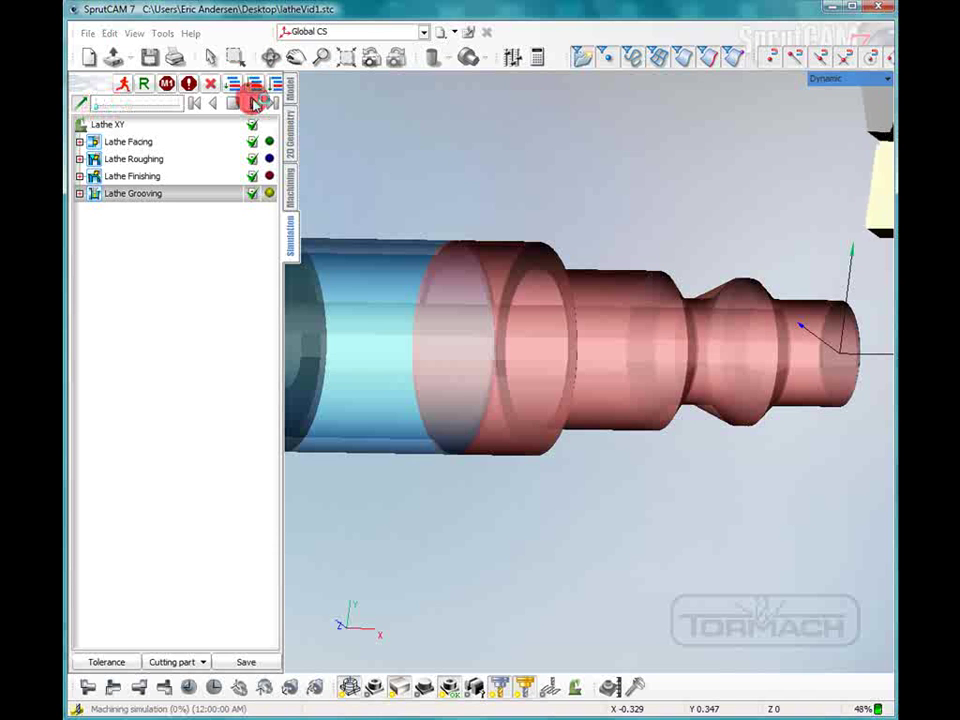
pyautogui.click(87, 687)
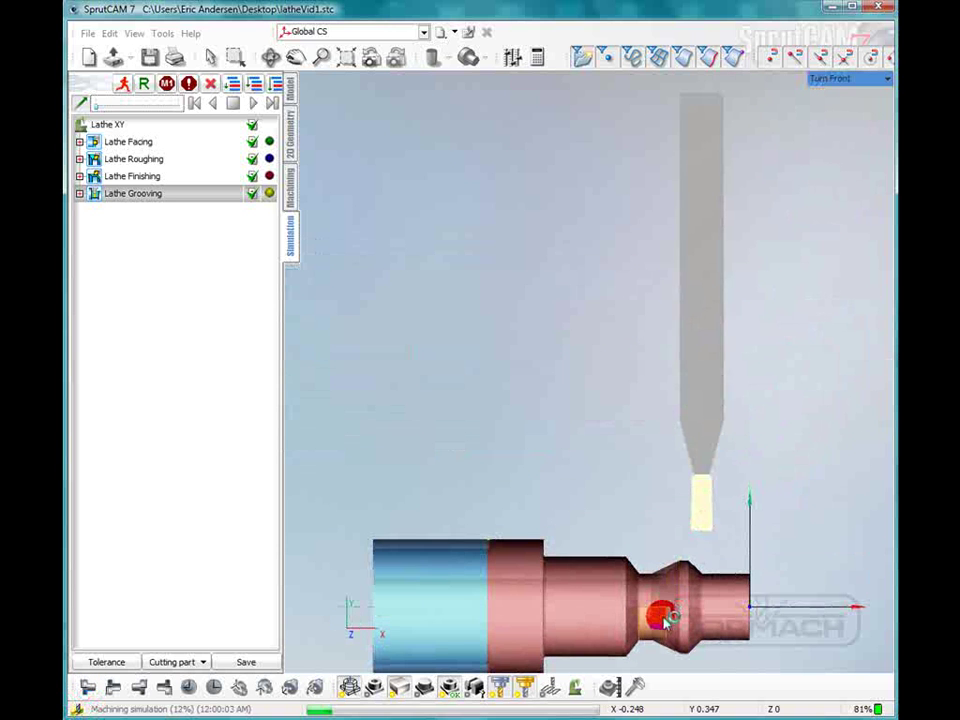
pyautogui.scroll(3, 664, 614)
pyautogui.scroll(1, 664, 614)
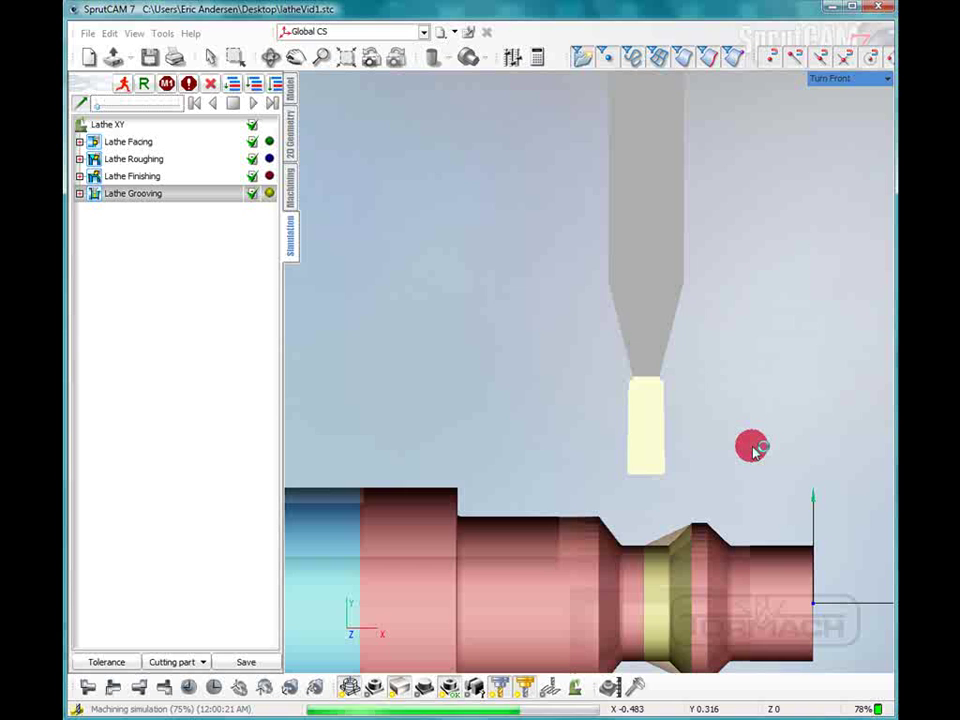
pyautogui.scroll(-5, 512, 594)
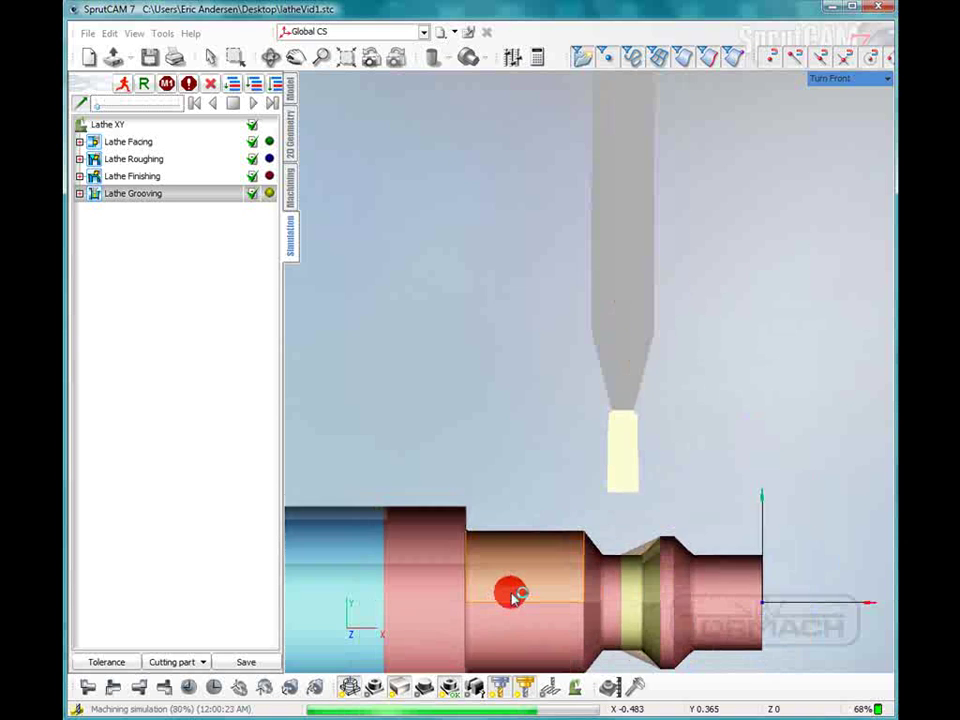
pyautogui.moveTo(523, 603); pyautogui.dragTo(533, 440, button='middle')
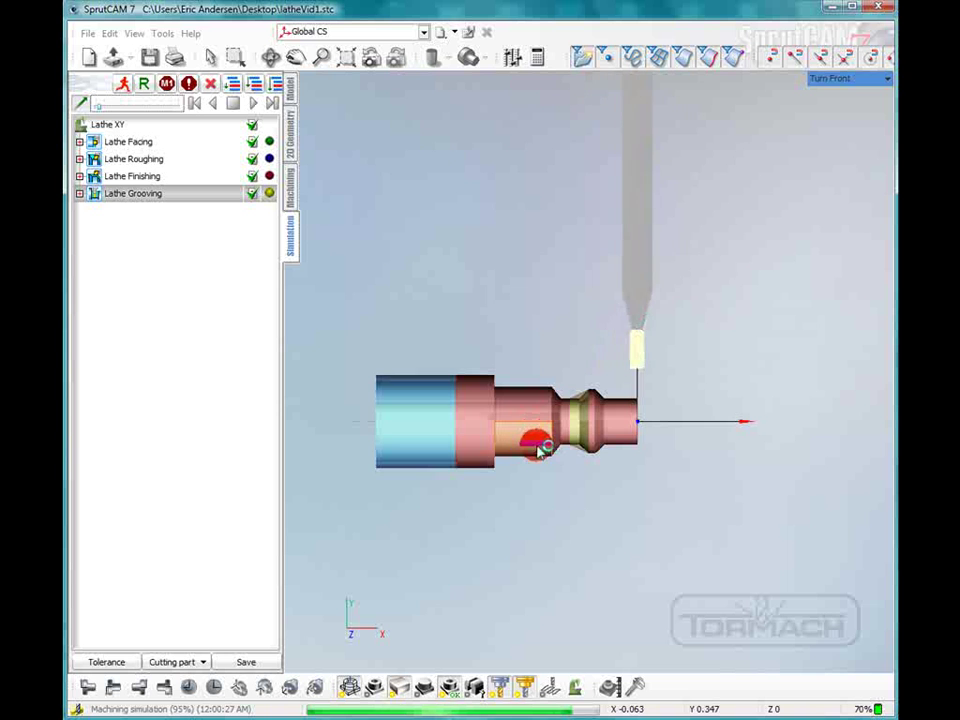
pyautogui.scroll(2, 540, 446)
pyautogui.moveTo(596, 501); pyautogui.dragTo(556, 518)
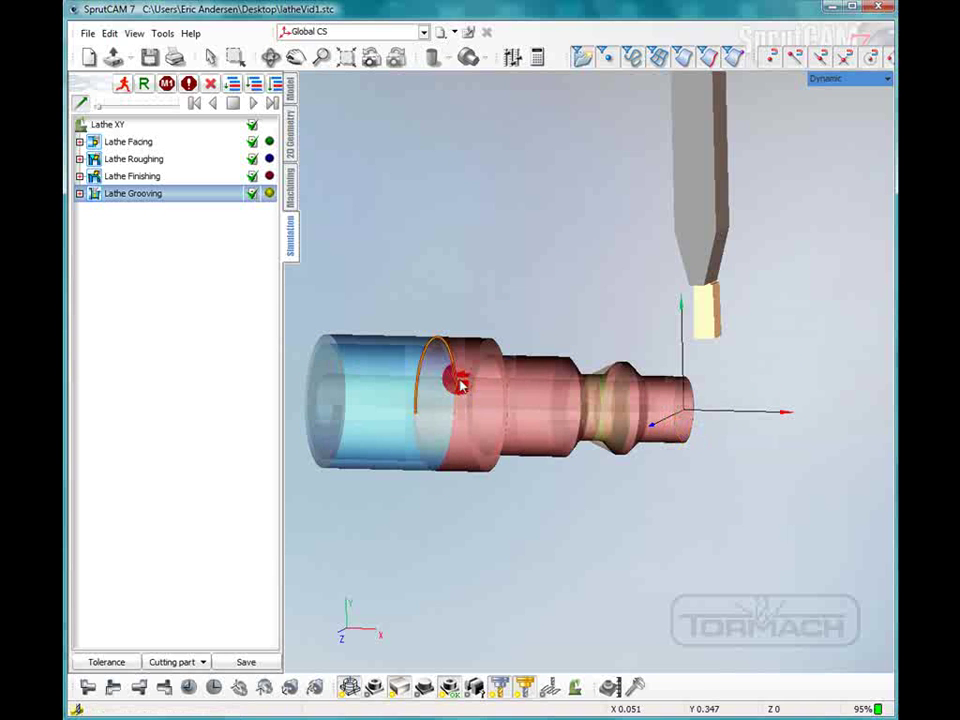
pyautogui.moveTo(575, 486); pyautogui.dragTo(437, 476)
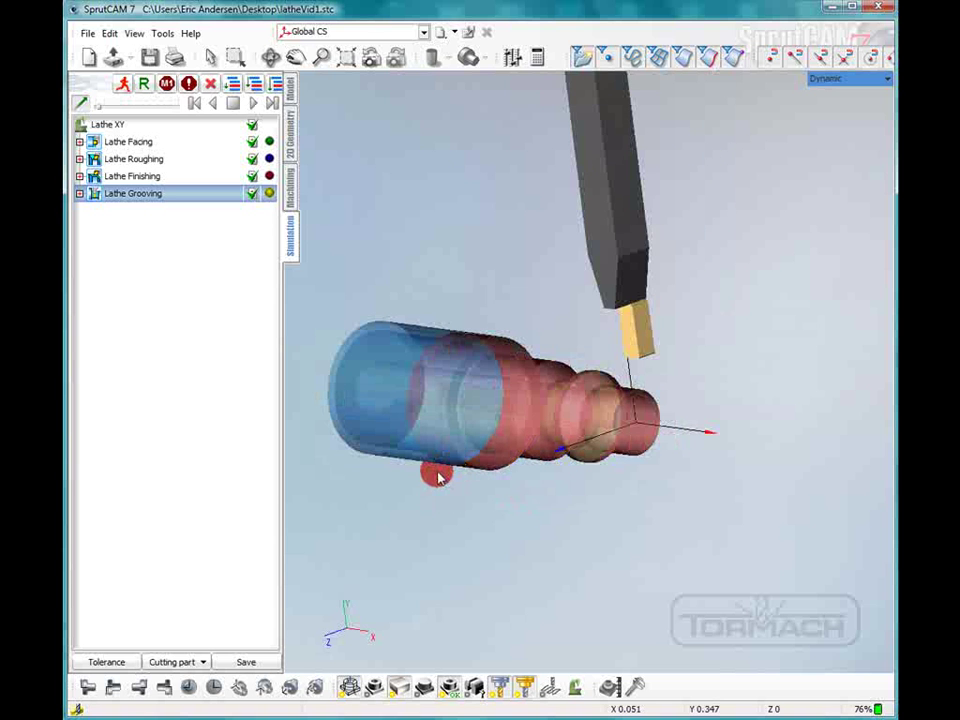